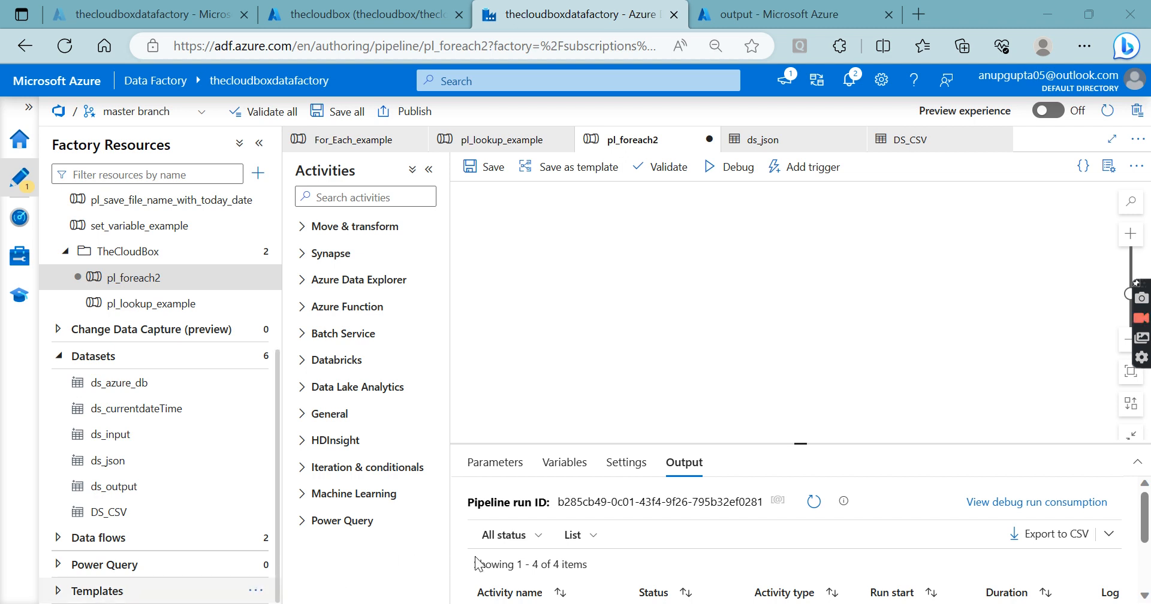
# Switch to Notepad++ and write the loop header for(int i=0,i<=10,i++) on line 9 of the new 32 file
pyautogui.hotkey('alt', 'Tab')
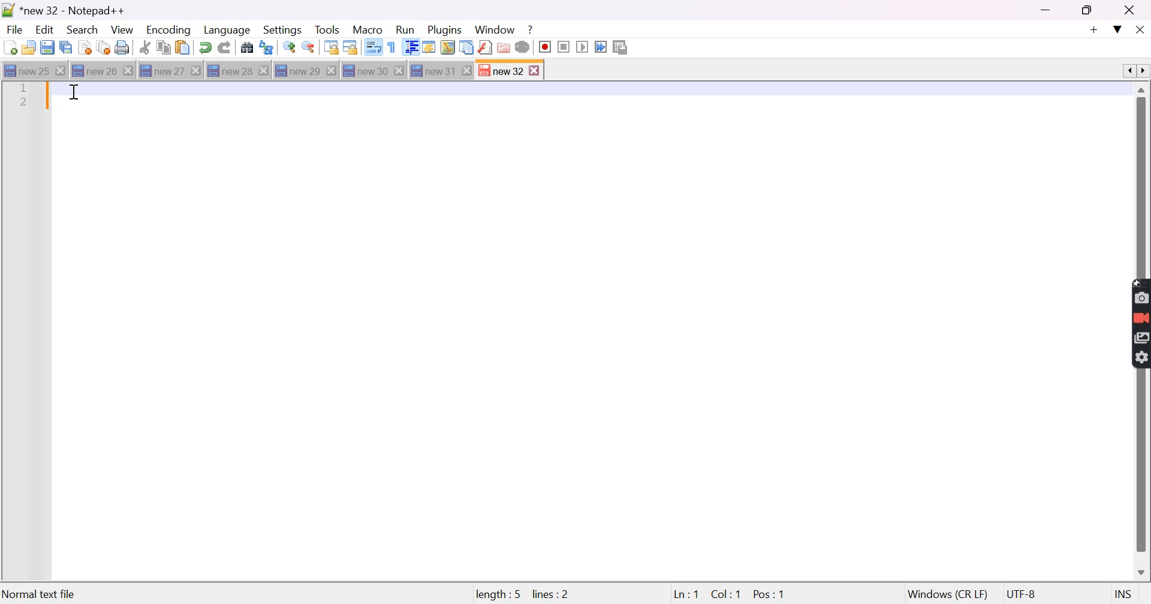
pyautogui.press('Return')
pyautogui.press('Return')
pyautogui.press('Return')
pyautogui.press('Return')
pyautogui.press('Return')
pyautogui.press('Return')
pyautogui.press('Return')
pyautogui.press('Return')
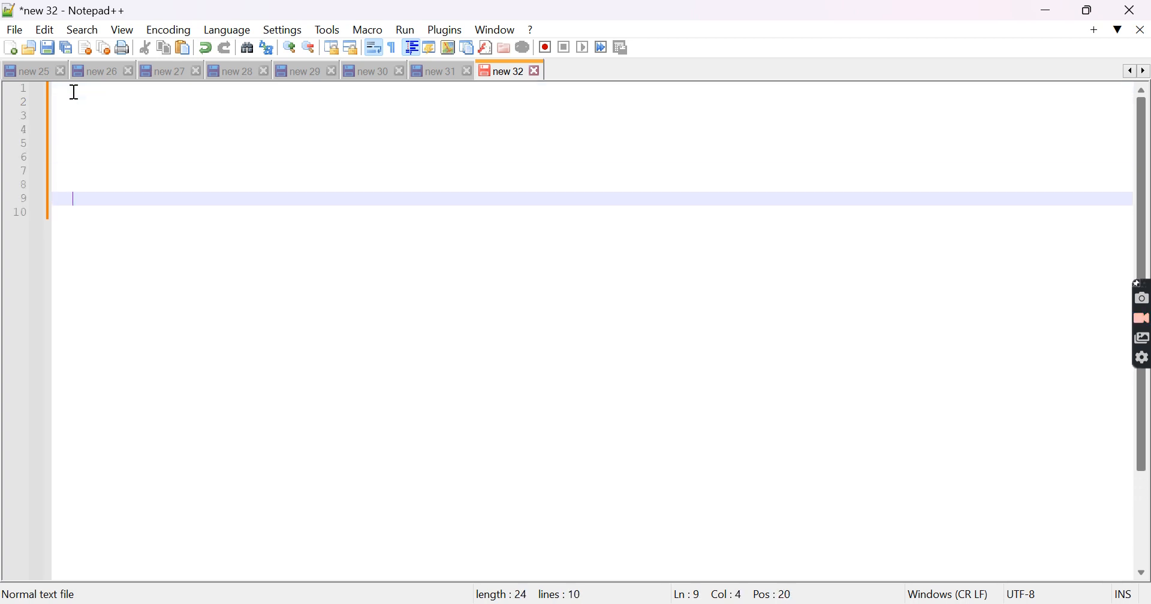
pyautogui.write('for(int i')
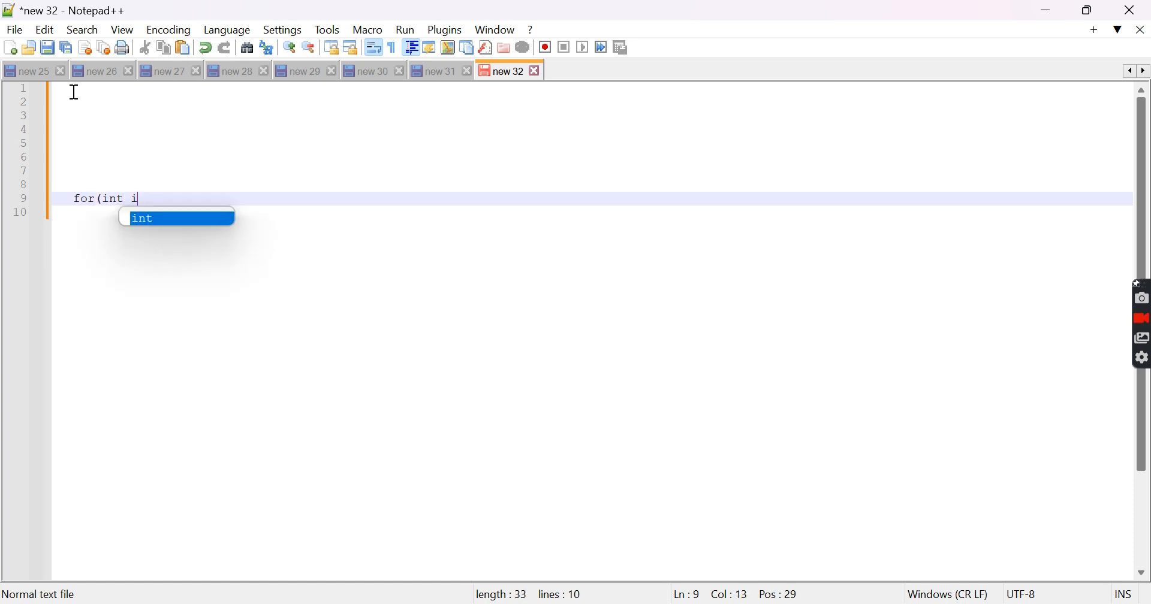
pyautogui.write('=0,i')
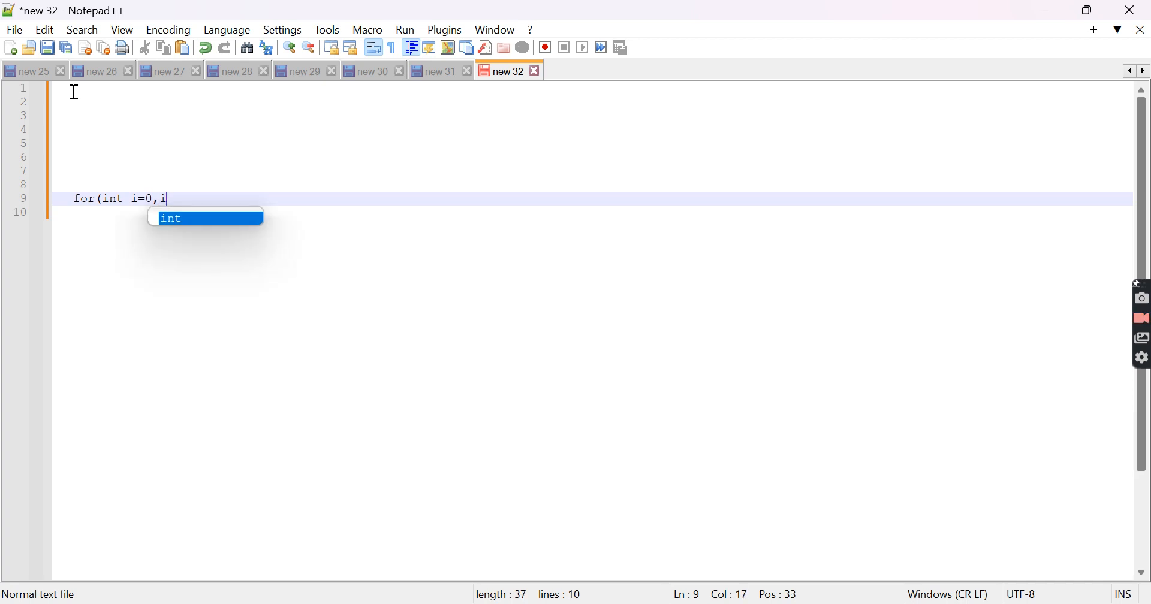
pyautogui.write('<=10')
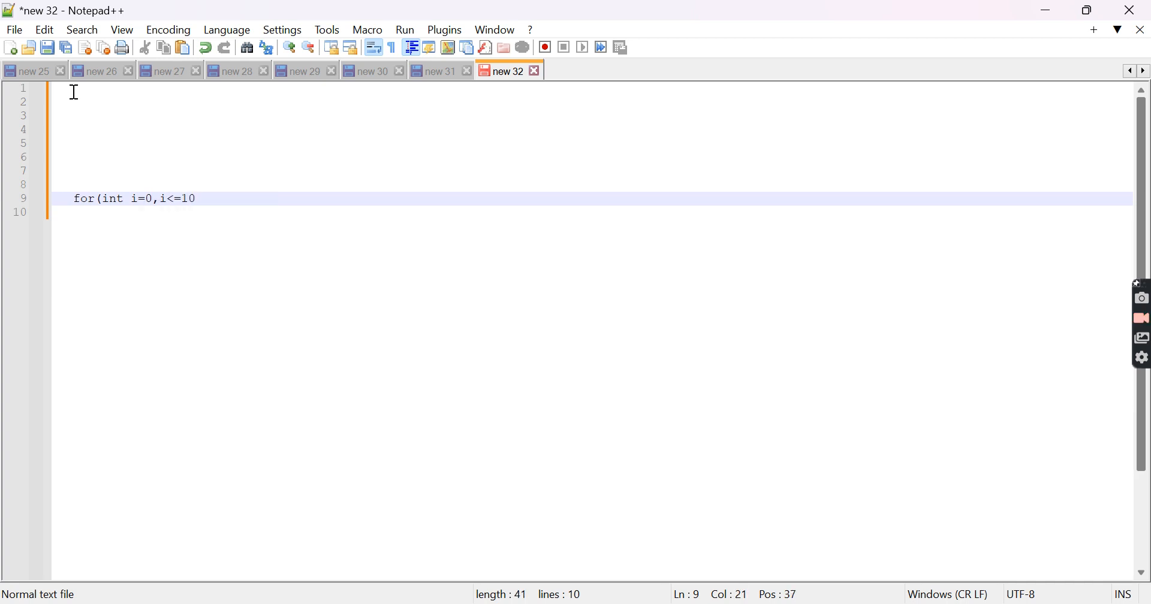
pyautogui.write(',i++)')
# Add an opening and a closing parenthesis on separate lines under the loop header, with blank lines between them
pyautogui.press('Return')
pyautogui.write('(   )')
pyautogui.press('Left')
pyautogui.press('Return')
pyautogui.press('Return')
pyautogui.press('Return')
pyautogui.press('Up')
pyautogui.press('Up')
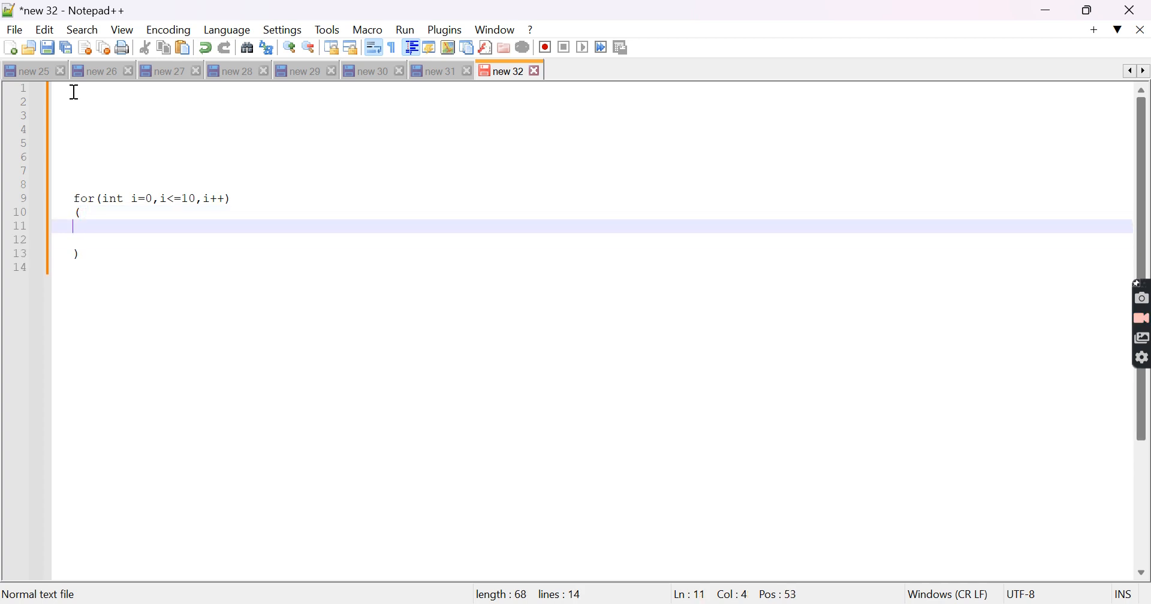
# Write an indented System.out.println(i) statement inside the loop's parentheses, without leading slashes
pyautogui.write('/// print(')
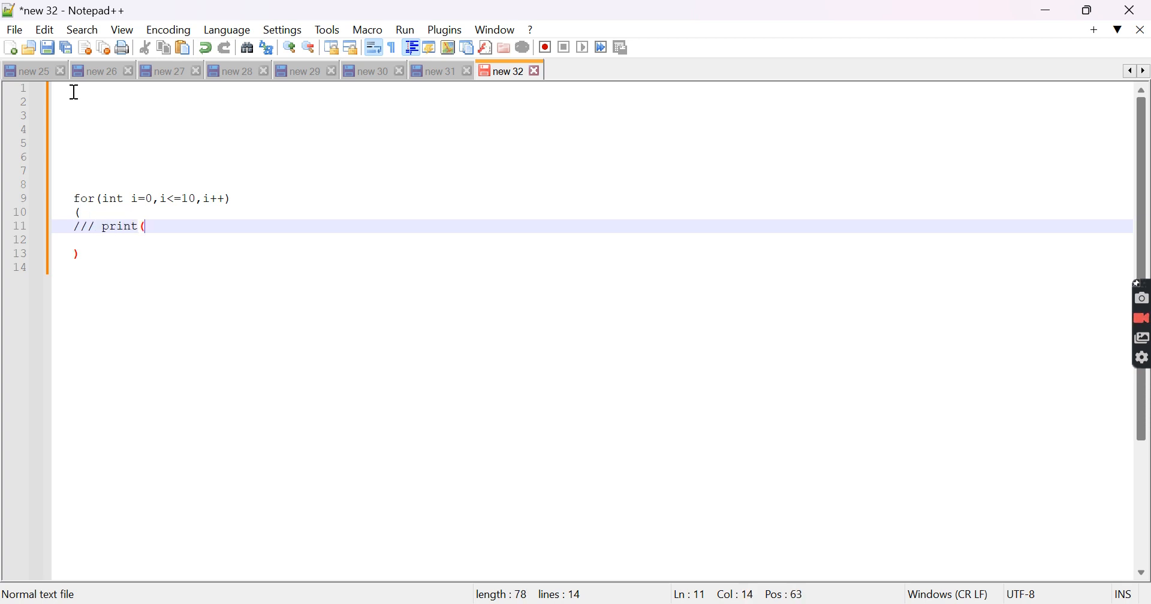
pyautogui.write('i)')
pyautogui.press('Left')
pyautogui.press('Left')
pyautogui.press('Left')
pyautogui.press('Left')
pyautogui.press('Left')
pyautogui.press('Left')
pyautogui.press('Left')
pyautogui.press('Left')
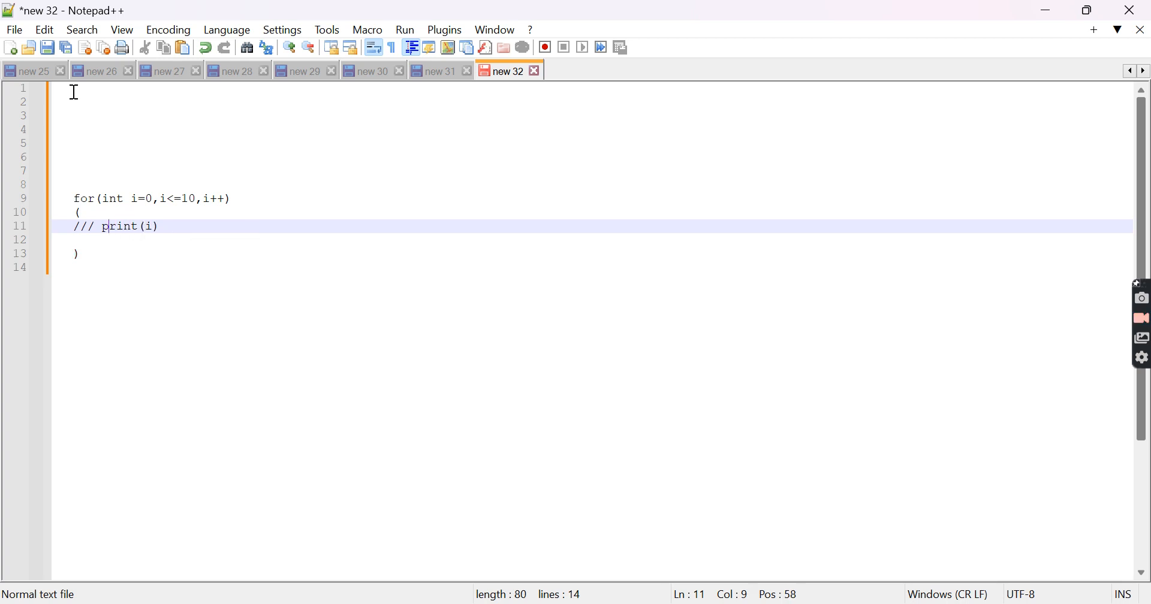
pyautogui.write('System.out.')
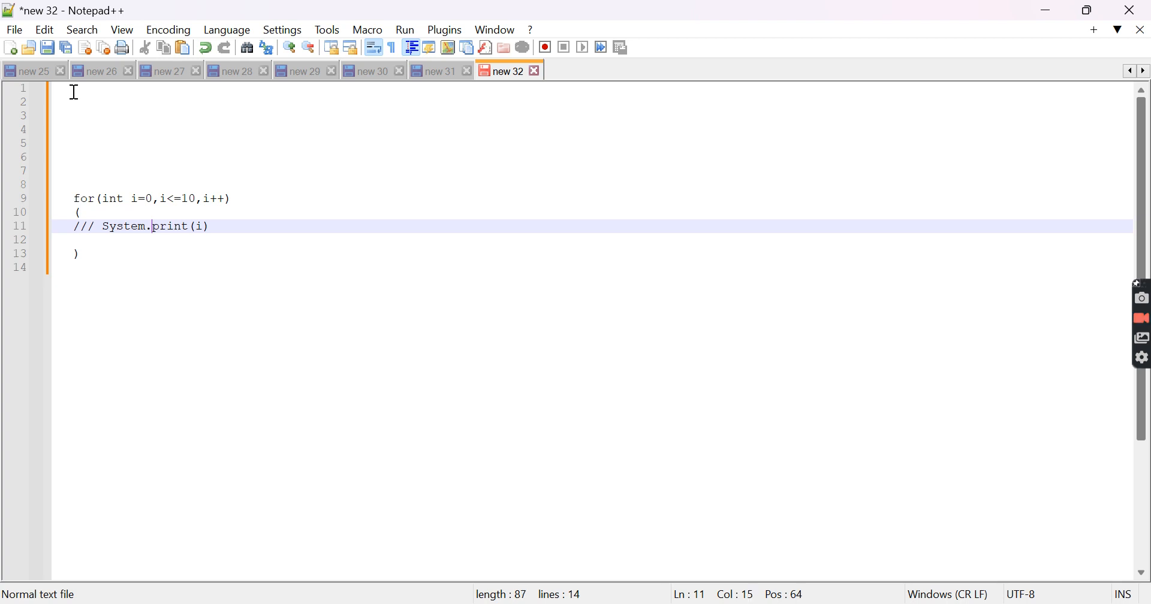
pyautogui.write('println')
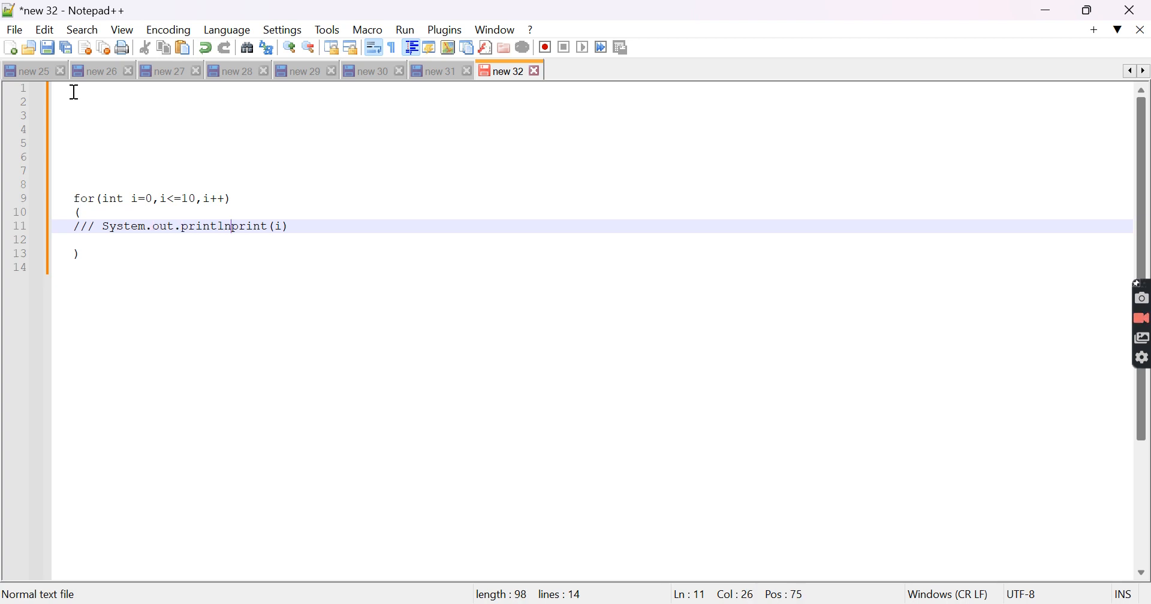
pyautogui.press('Delete')
pyautogui.press('Delete')
pyautogui.press('Delete')
pyautogui.press('Delete')
pyautogui.press('Delete')
pyautogui.moveTo(103, 227); pyautogui.dragTo(70, 226)
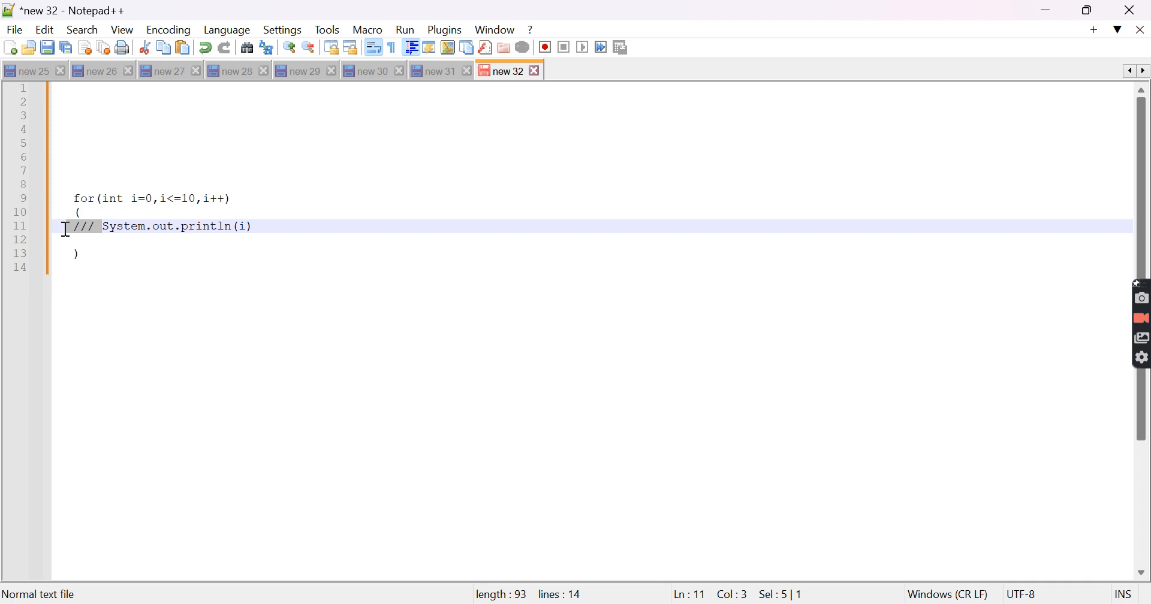
pyautogui.press('Delete')
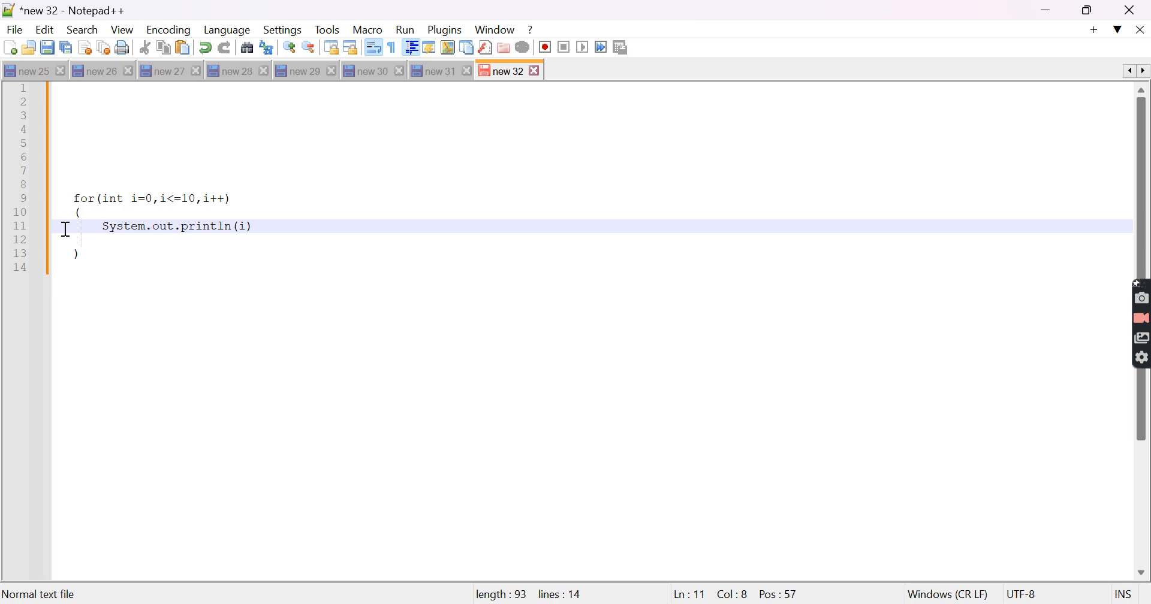
# Insert blank lines below the loop's closing parenthesis and go to line 16
pyautogui.press('Down')
pyautogui.press('Down')
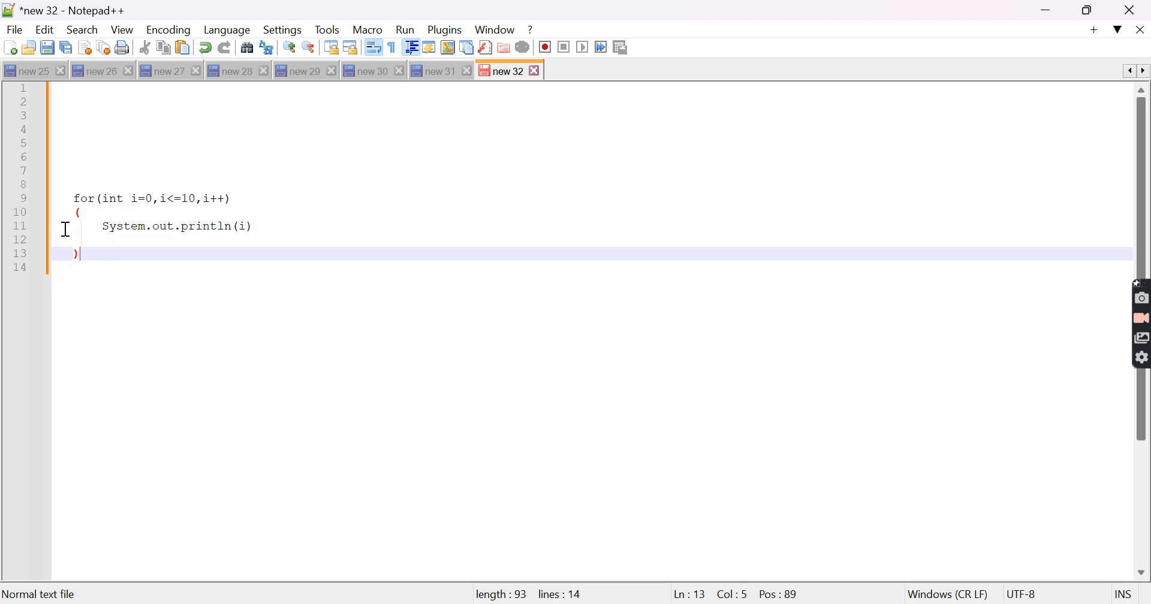
pyautogui.press('Return')
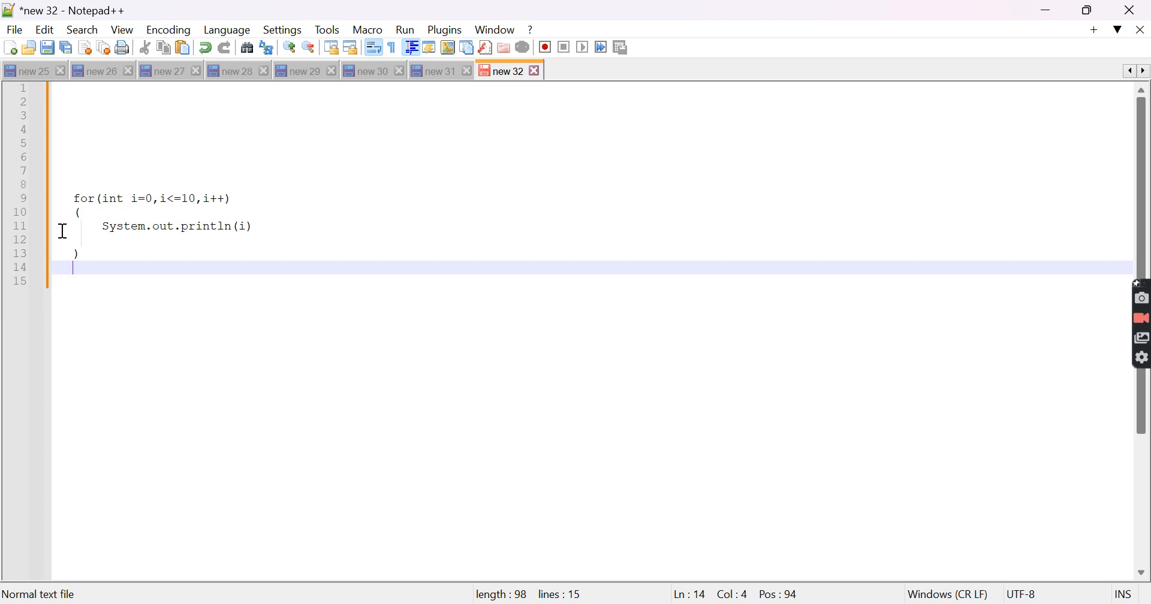
pyautogui.press('Left')
pyautogui.press('Return')
pyautogui.press('Return')
pyautogui.press('Up')
pyautogui.press('Up')
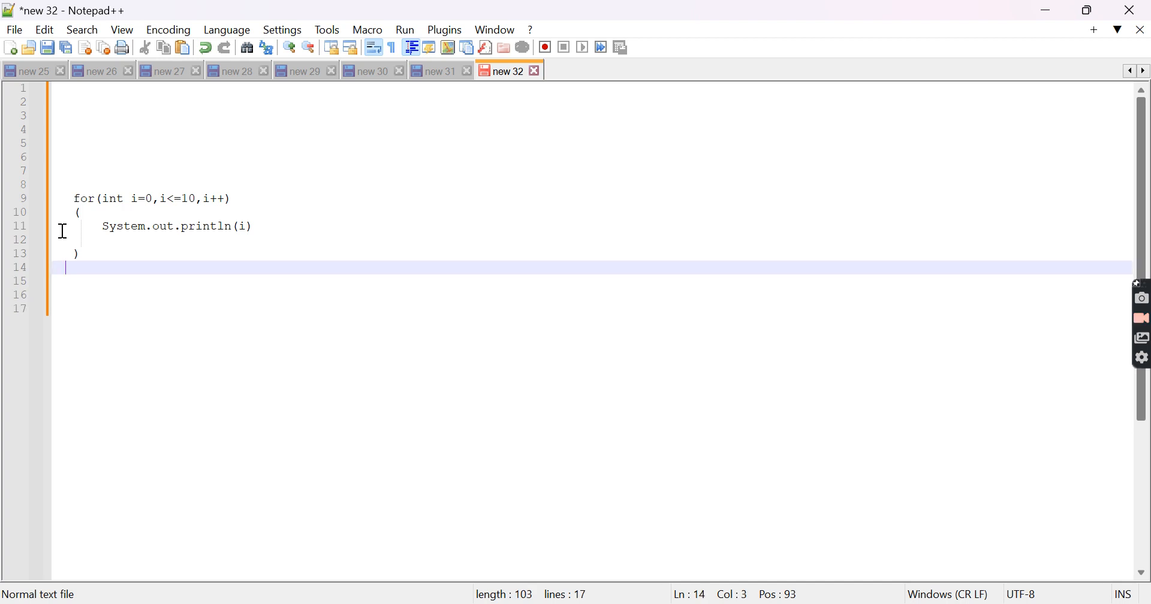
pyautogui.press('Return')
pyautogui.press('Return')
pyautogui.press('Left')
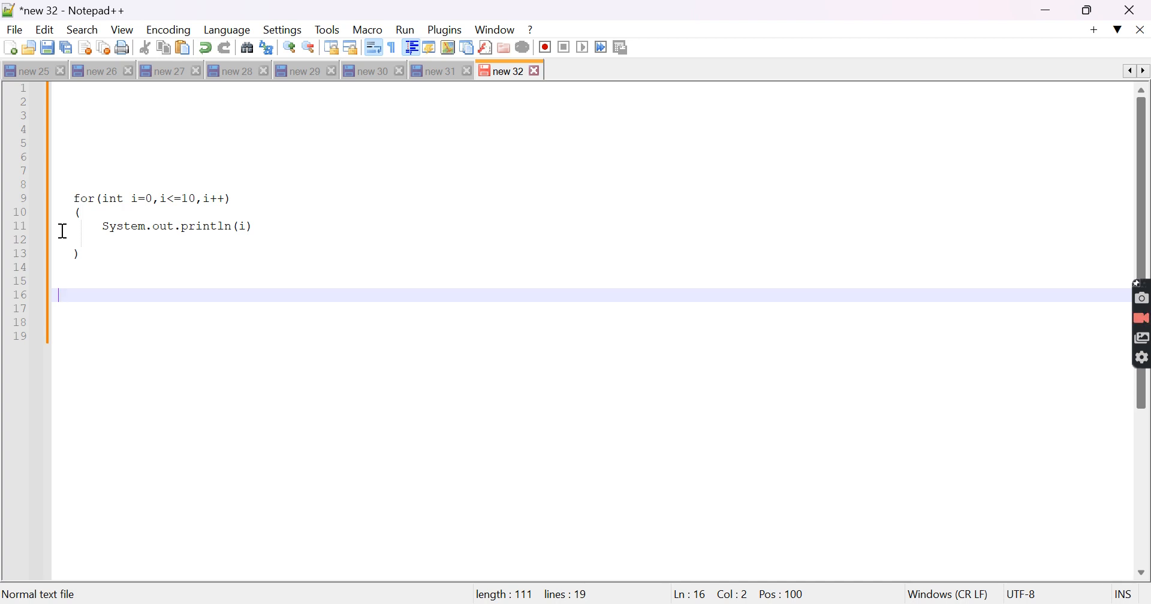
# Write foreach(i=1,i=10) on line 16, below the for loop
pyautogui.write('for')
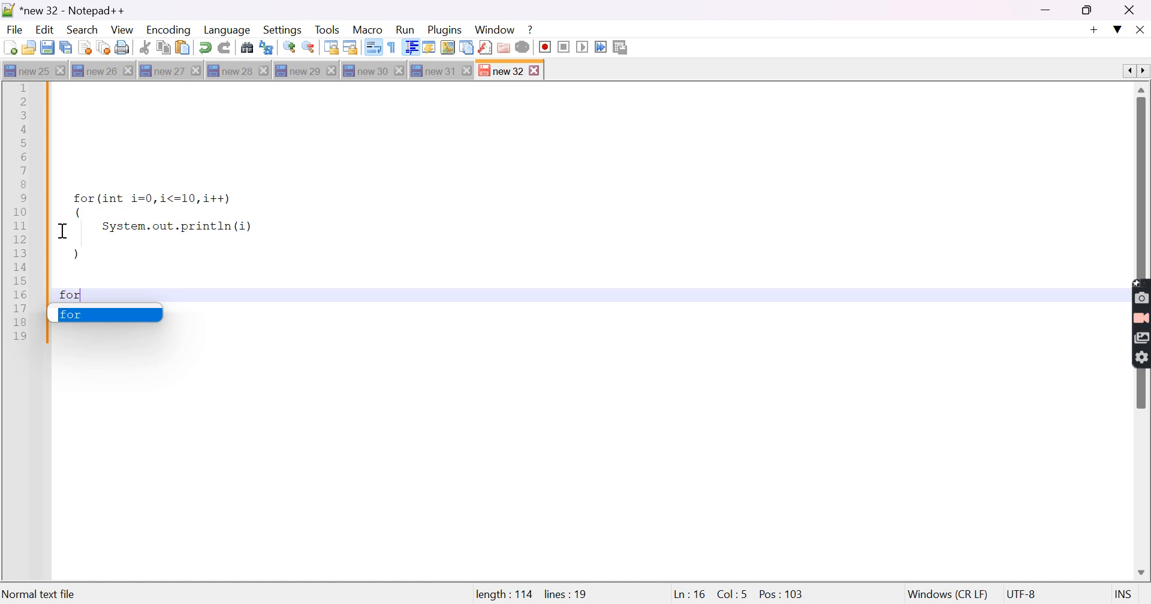
pyautogui.write('each ')
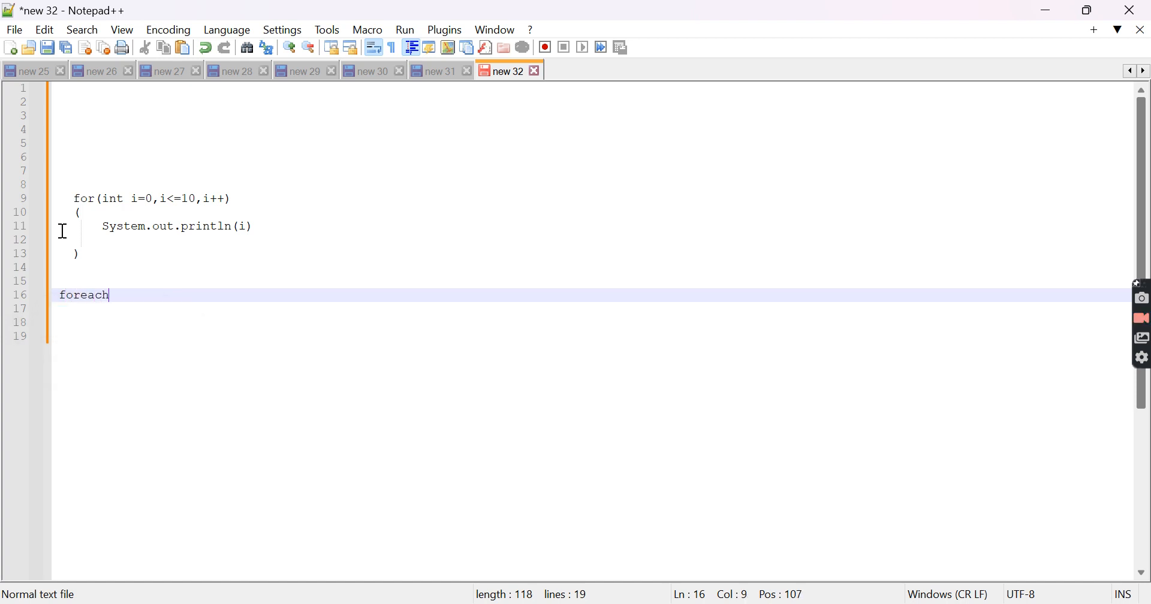
pyautogui.write('()')
pyautogui.press('Left')
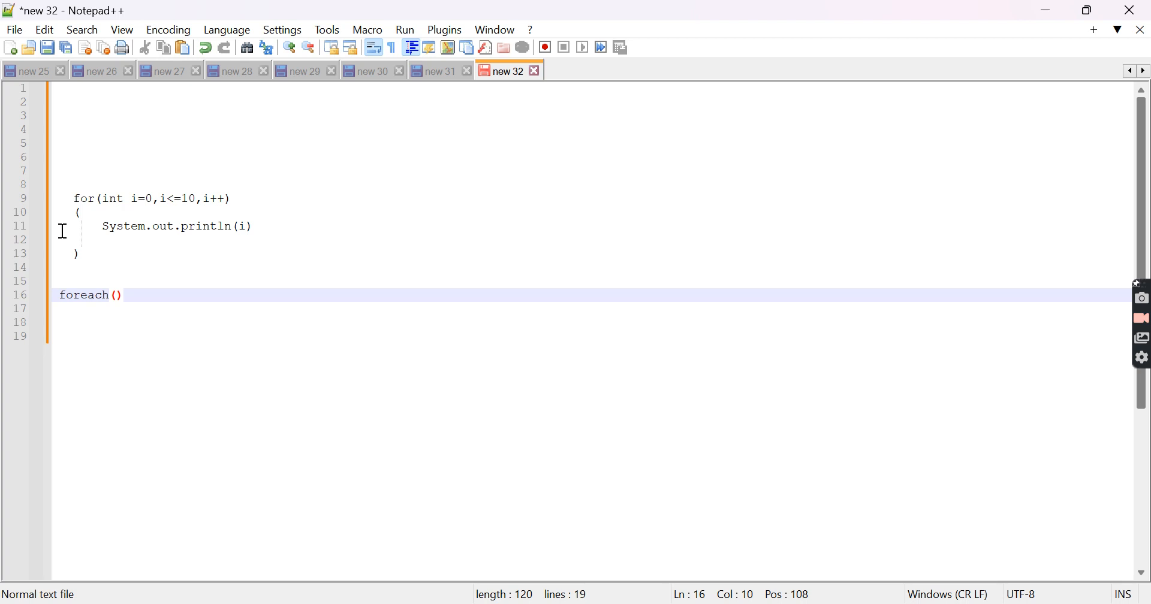
pyautogui.write('i')
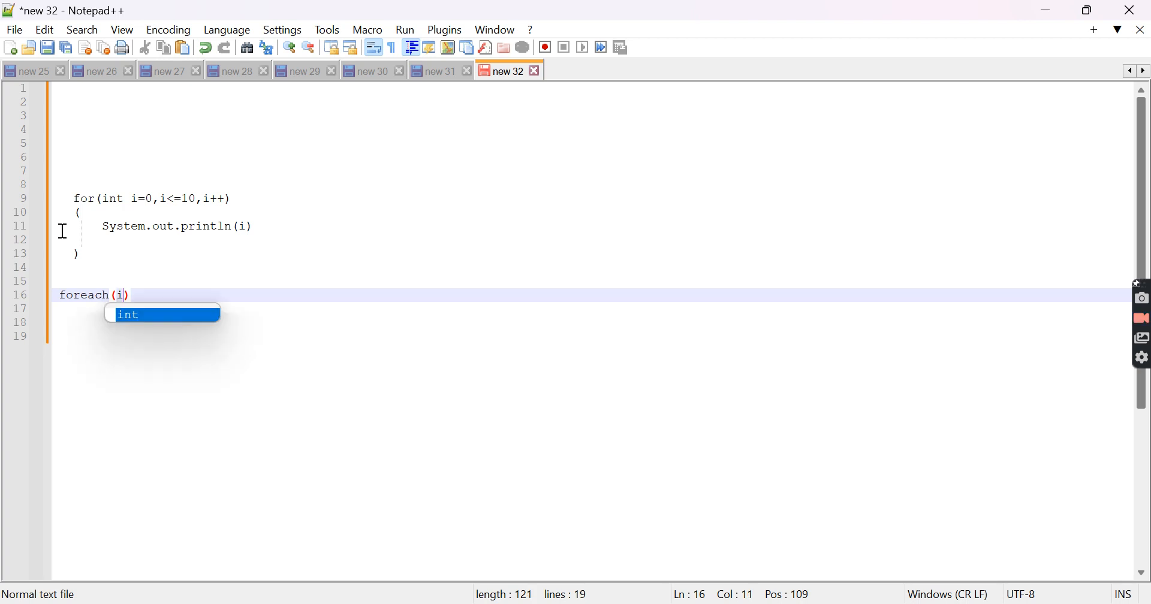
pyautogui.write('=1')
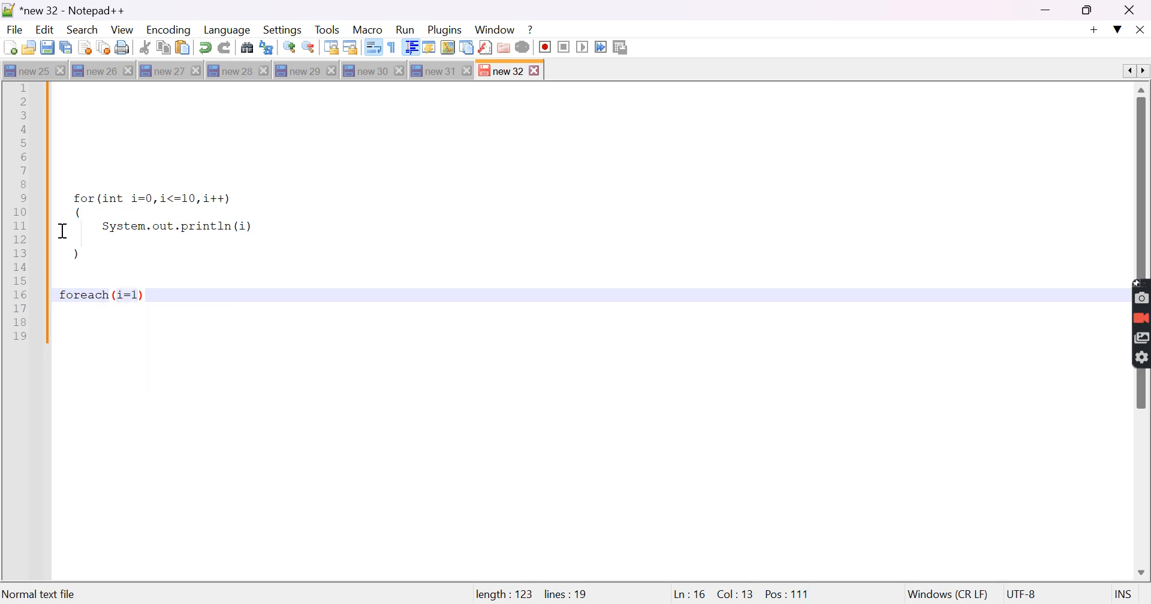
pyautogui.write(',i=10')
pyautogui.press('Right')
pyautogui.press('Left')
pyautogui.press('Left')
pyautogui.press('Left')
pyautogui.press('Left')
pyautogui.press('Right')
pyautogui.press('Right')
pyautogui.press('Right')
pyautogui.press('Right')
# Write foreach(1:10) on line 18, leaving one blank line below the first foreach expression
pyautogui.press('Return')
pyautogui.press('Return')
pyautogui.write('forech')
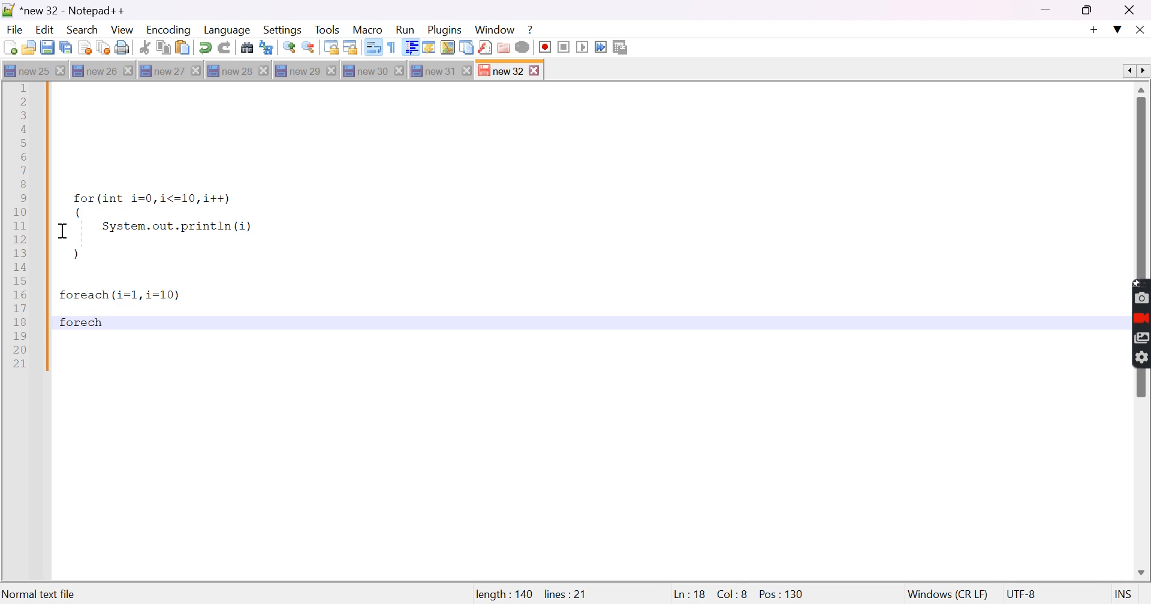
pyautogui.press('BackSpace')
pyautogui.press('BackSpace')
pyautogui.write('ach(i')
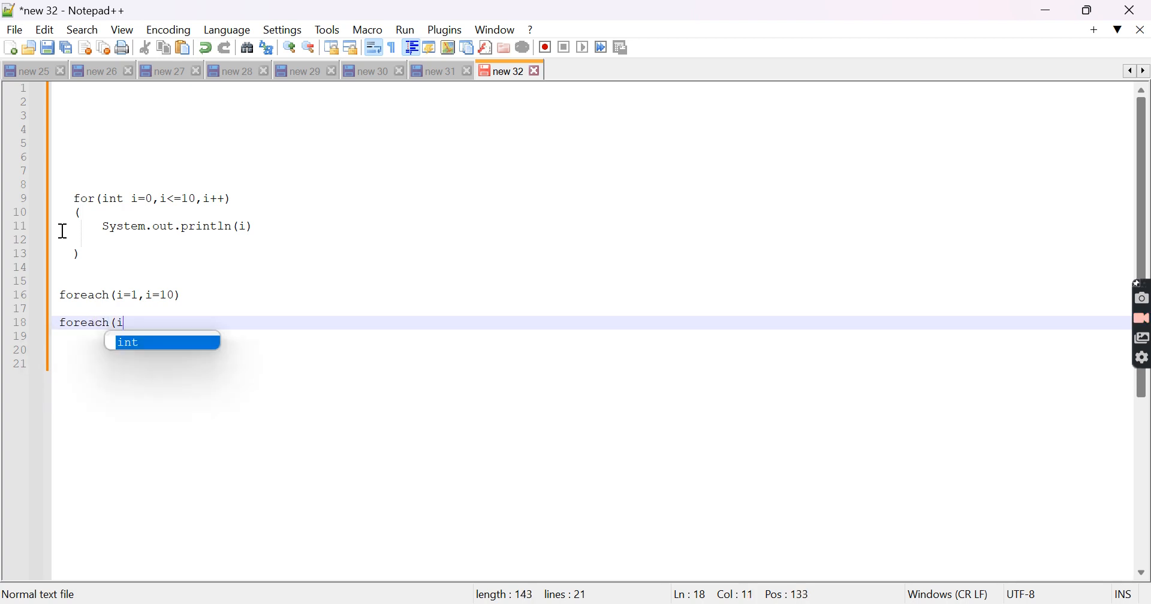
pyautogui.write(':')
pyautogui.press('BackSpace')
pyautogui.press('BackSpace')
pyautogui.write('1:10)')
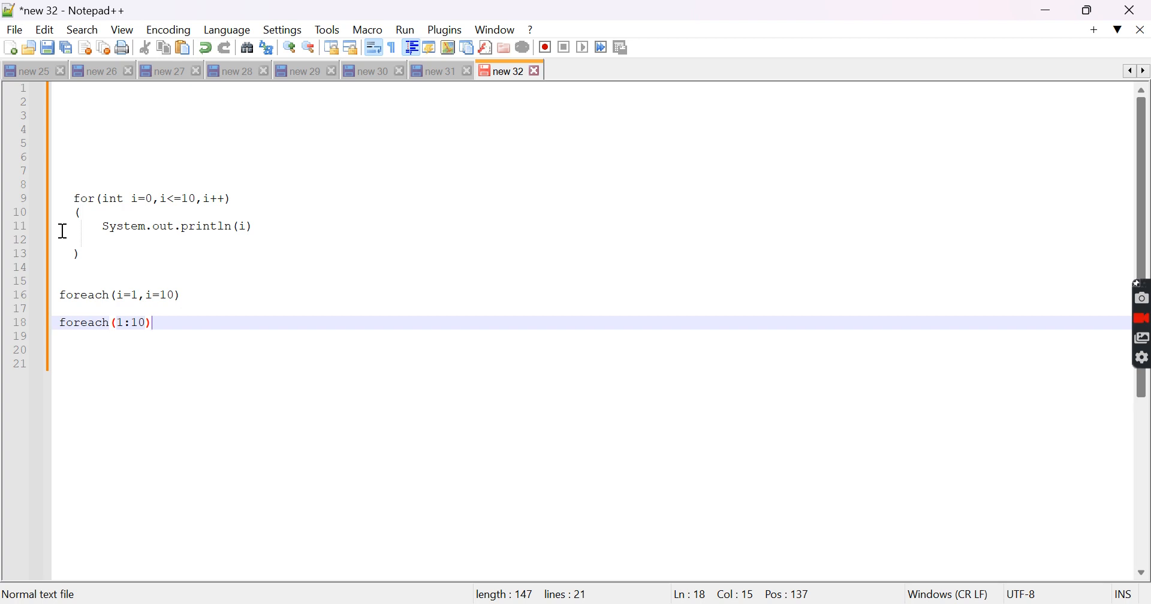
pyautogui.tripleClick(95, 326)
pyautogui.click(94, 325)
pyautogui.doubleClick(87, 324)
pyautogui.click(117, 325)
pyautogui.doubleClick(119, 323)
pyautogui.moveTo(152, 324); pyautogui.dragTo(63, 322)
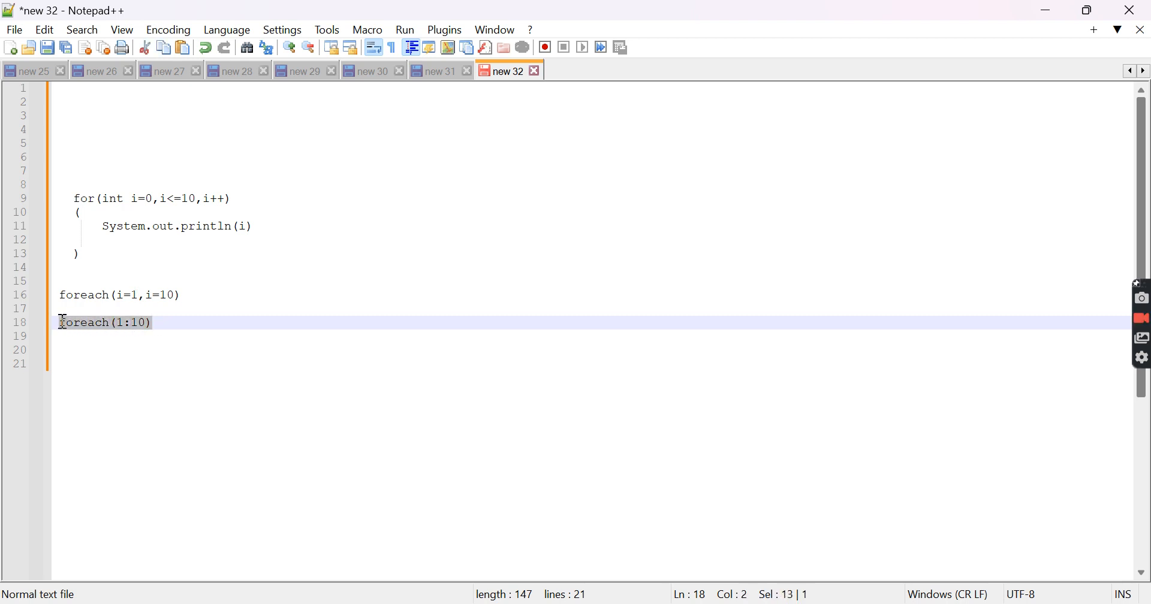
pyautogui.click(70, 325)
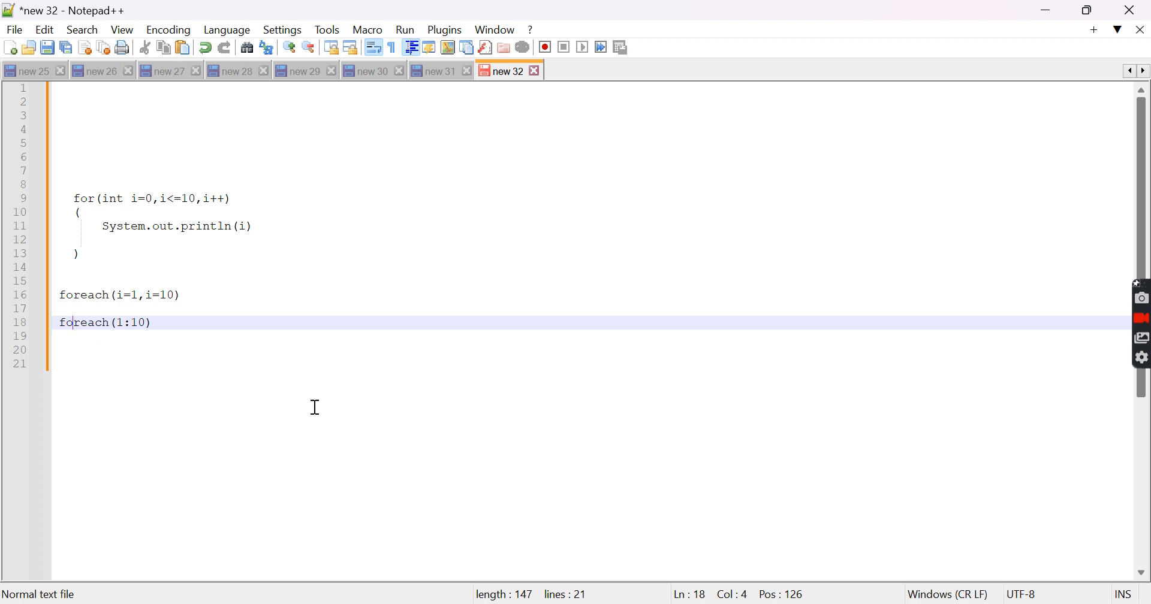
# Switch back to Azure Data Factory, search the activities for "for" and add a ForEach activity to the pl_foreach2 canvas
pyautogui.hotkey('alt', 'Tab')
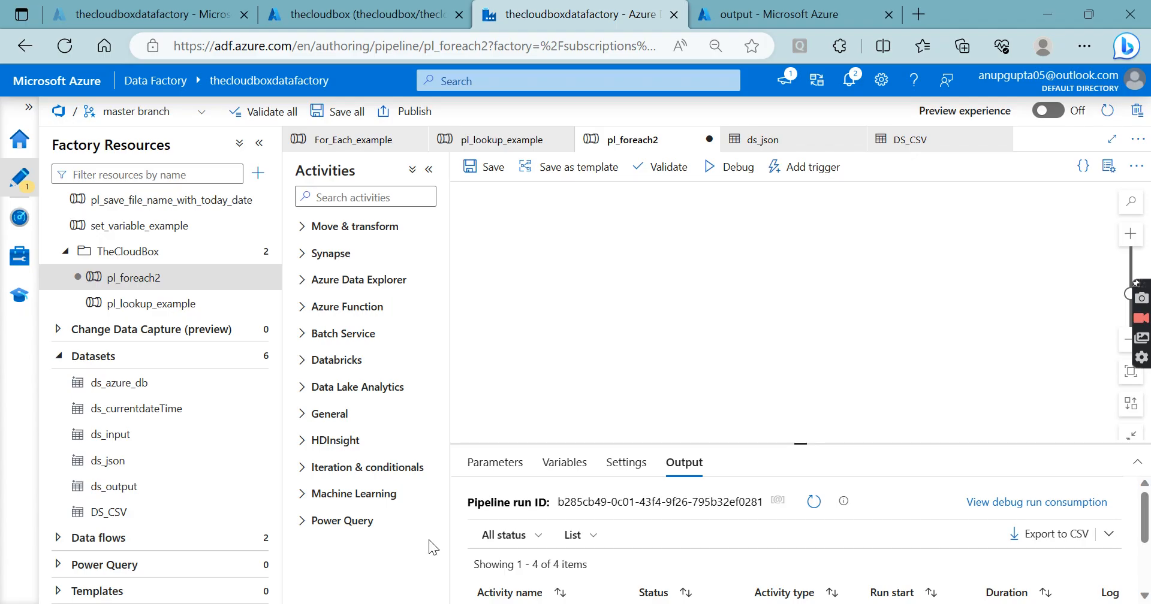
pyautogui.click(357, 197)
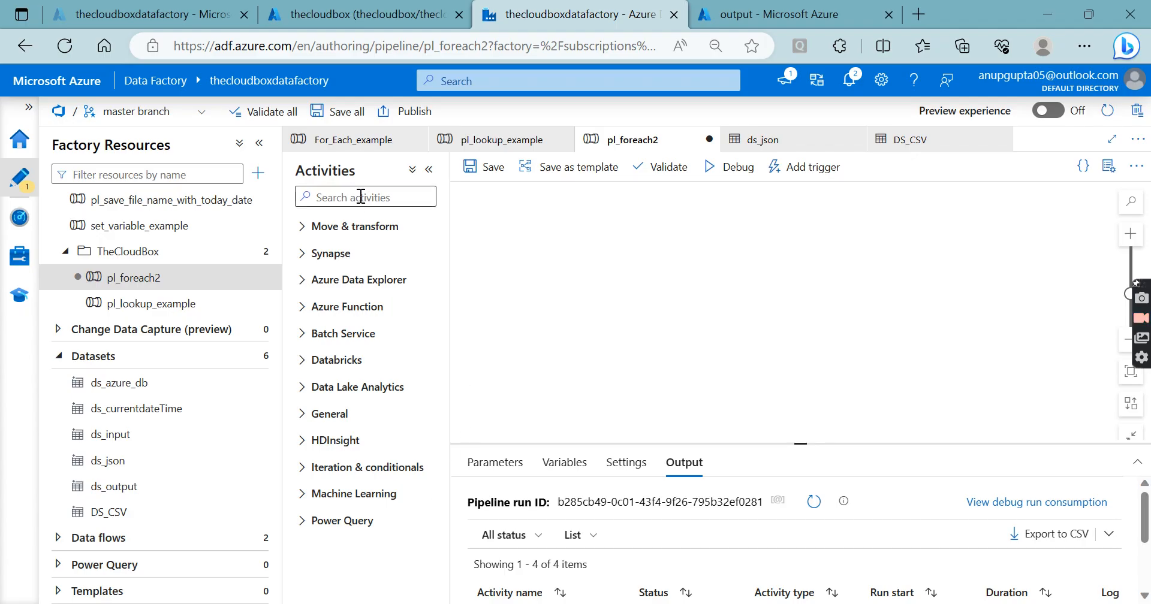
pyautogui.write('for')
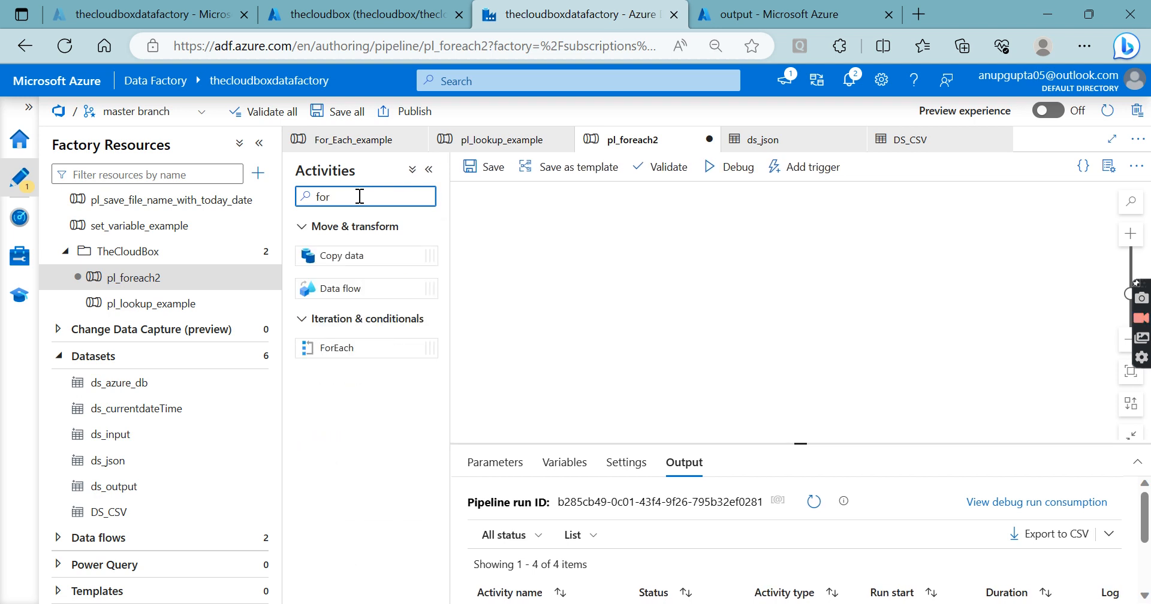
pyautogui.press('BackSpace')
pyautogui.press('BackSpace')
pyautogui.press('BackSpace')
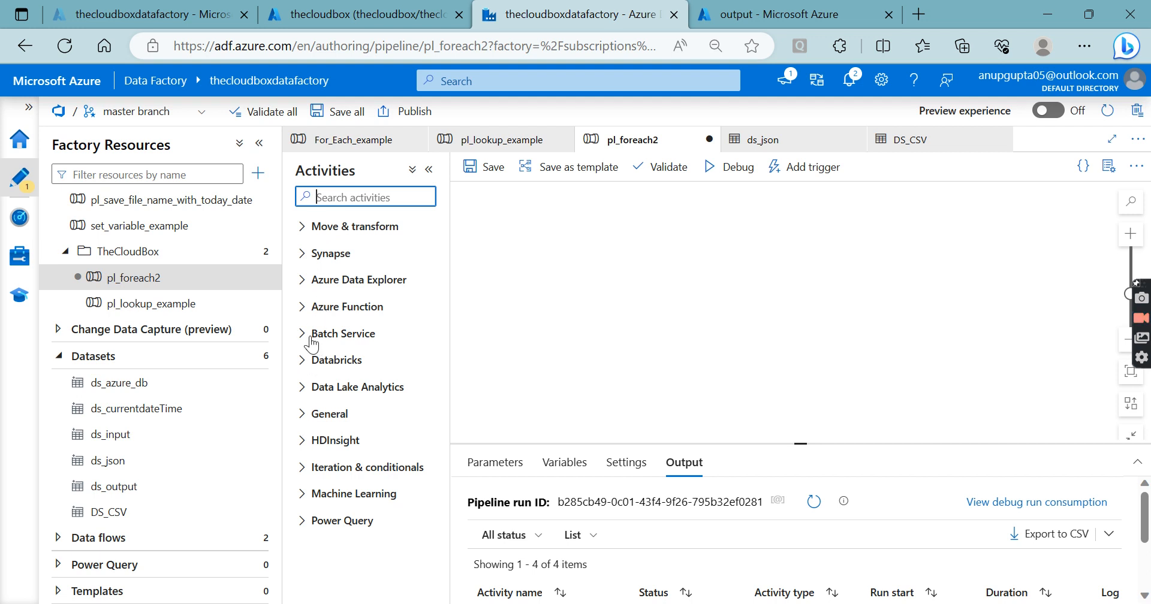
pyautogui.write('for')
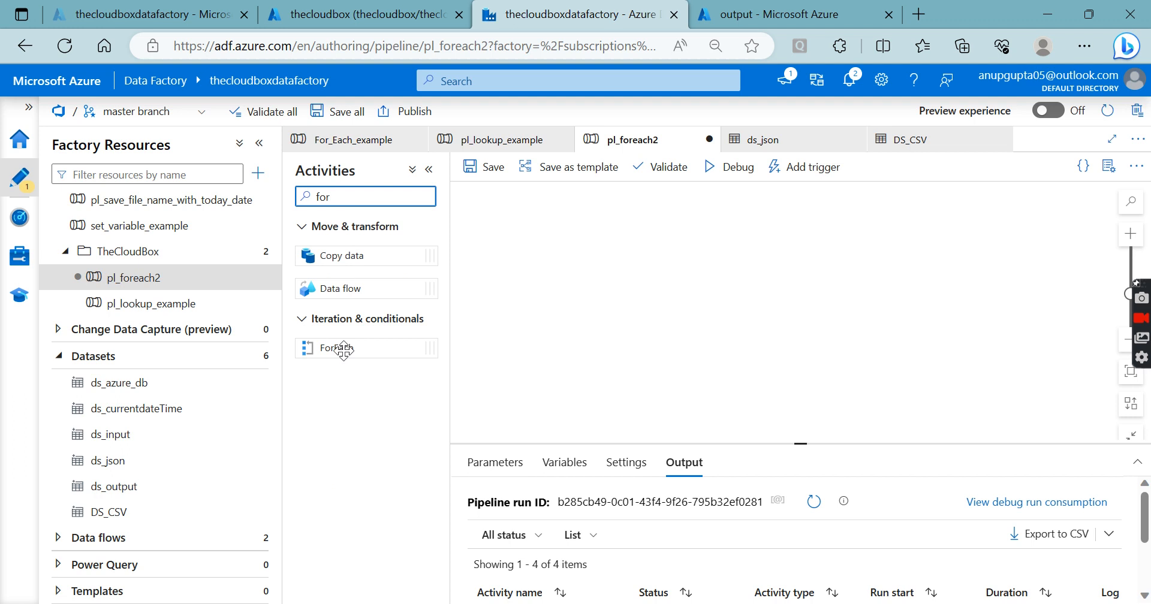
pyautogui.moveTo(336, 346); pyautogui.dragTo(711, 254)
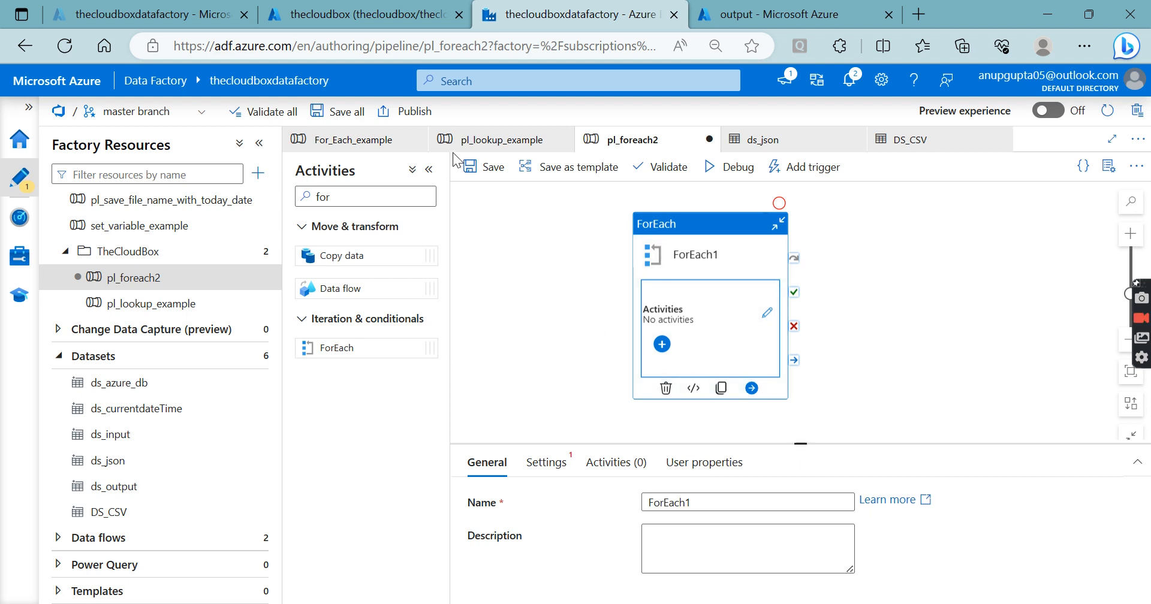
# Examine the ForEach1 activity's name and its Sequential, Batch count and Items settings
pyautogui.click(429, 169)
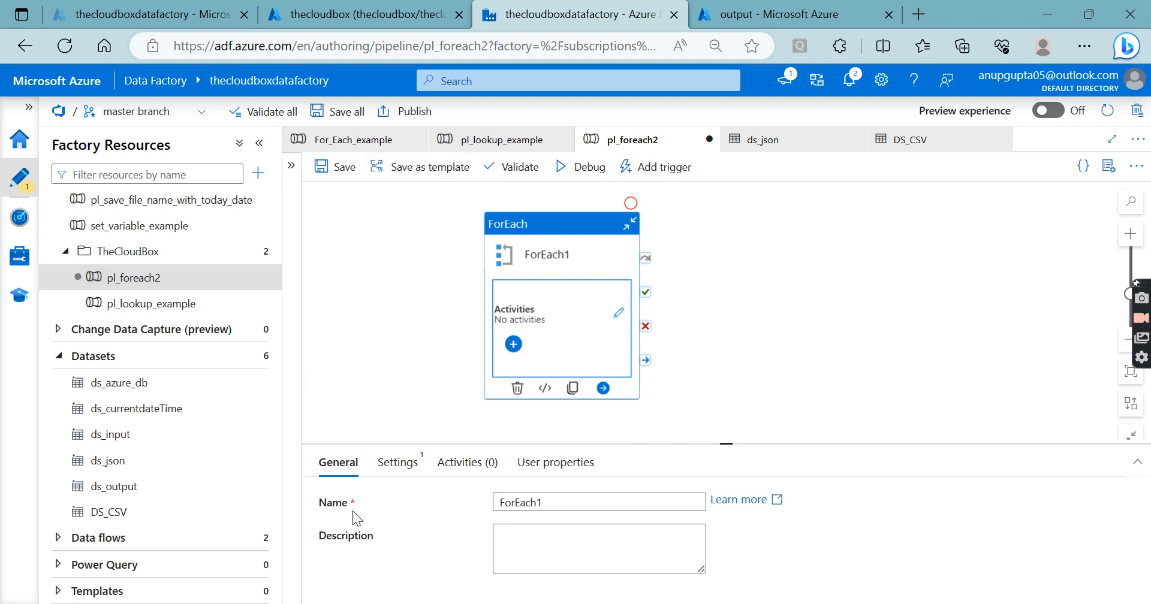
pyautogui.doubleClick(527, 502)
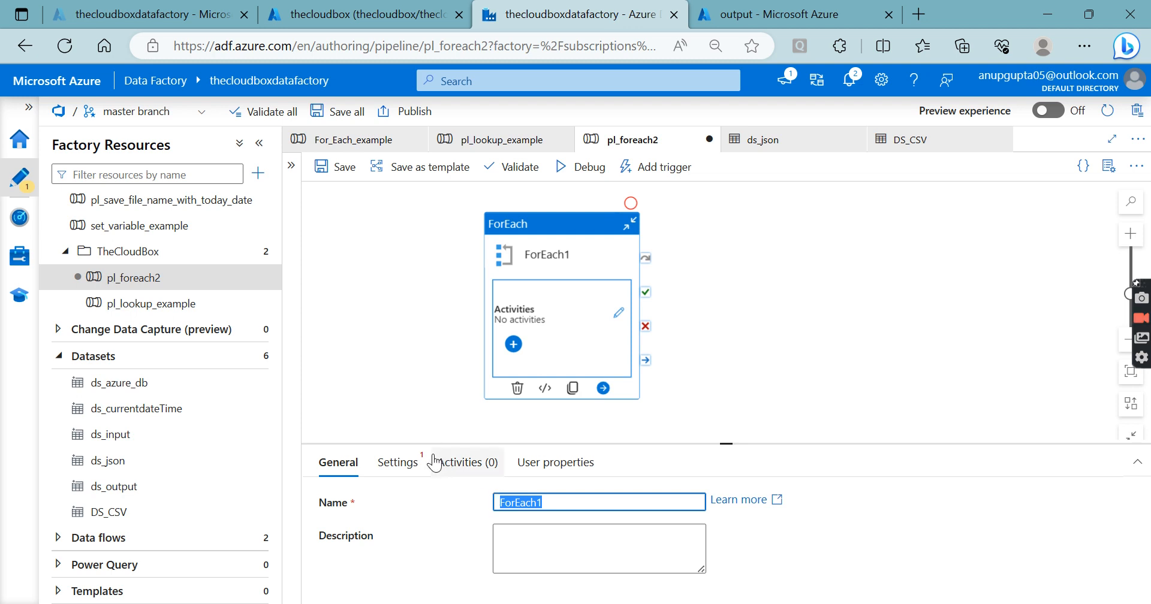
pyautogui.click(406, 466)
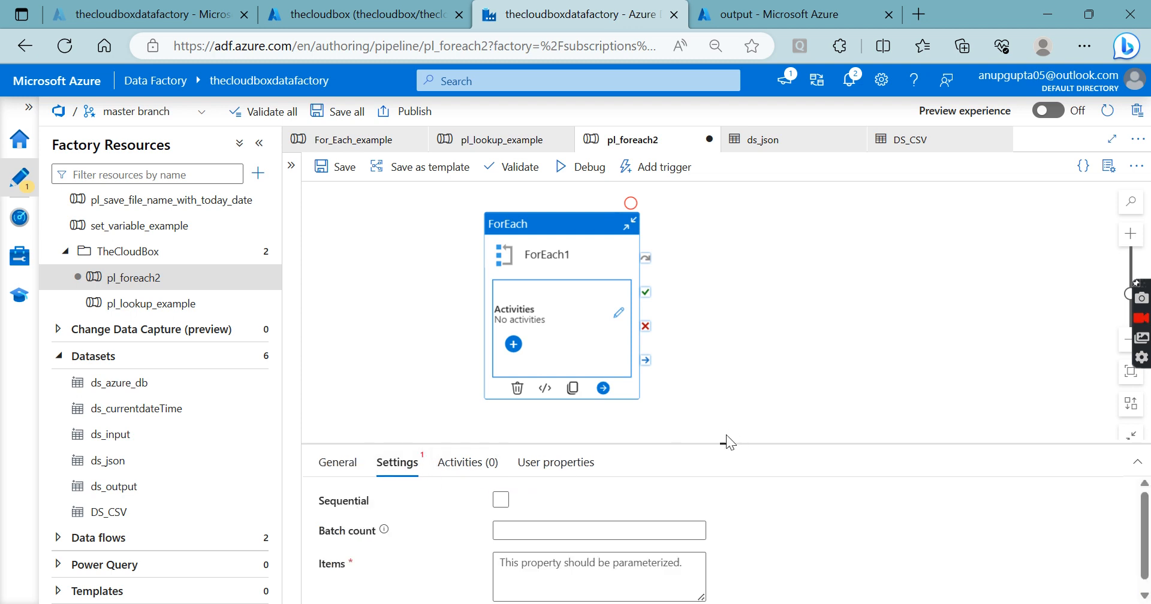
pyautogui.moveTo(727, 442); pyautogui.dragTo(726, 410)
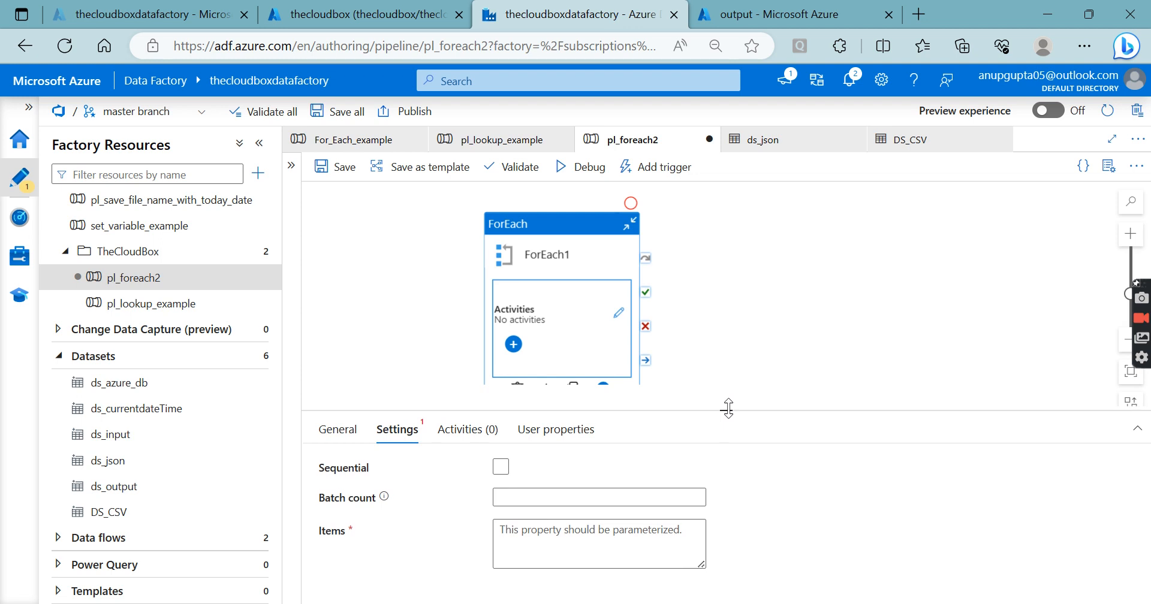
pyautogui.click(501, 467)
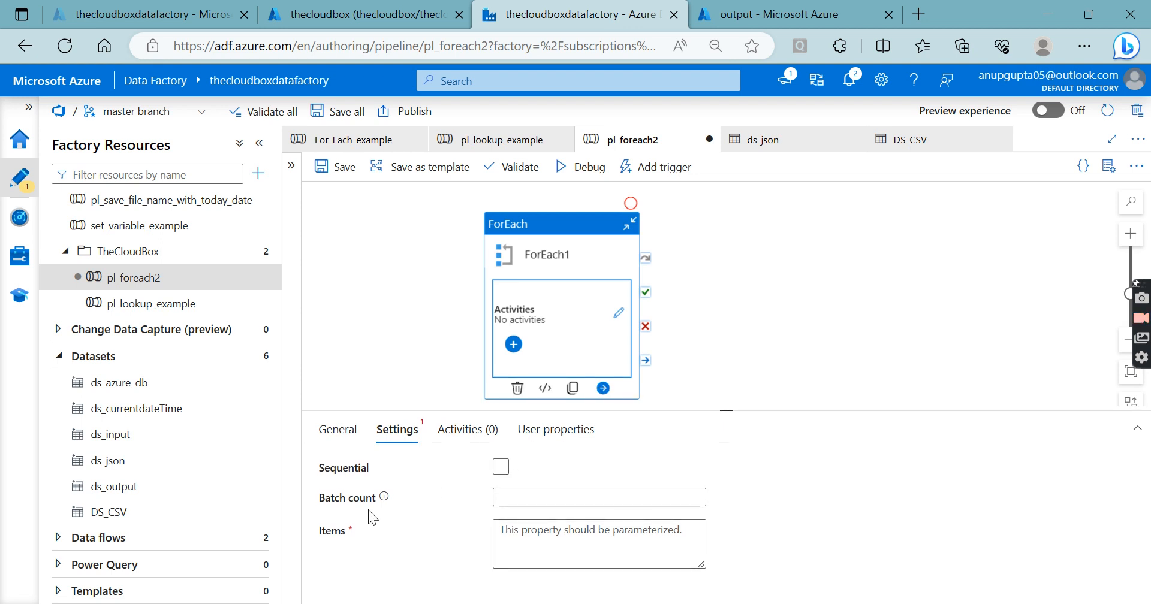
pyautogui.click(529, 541)
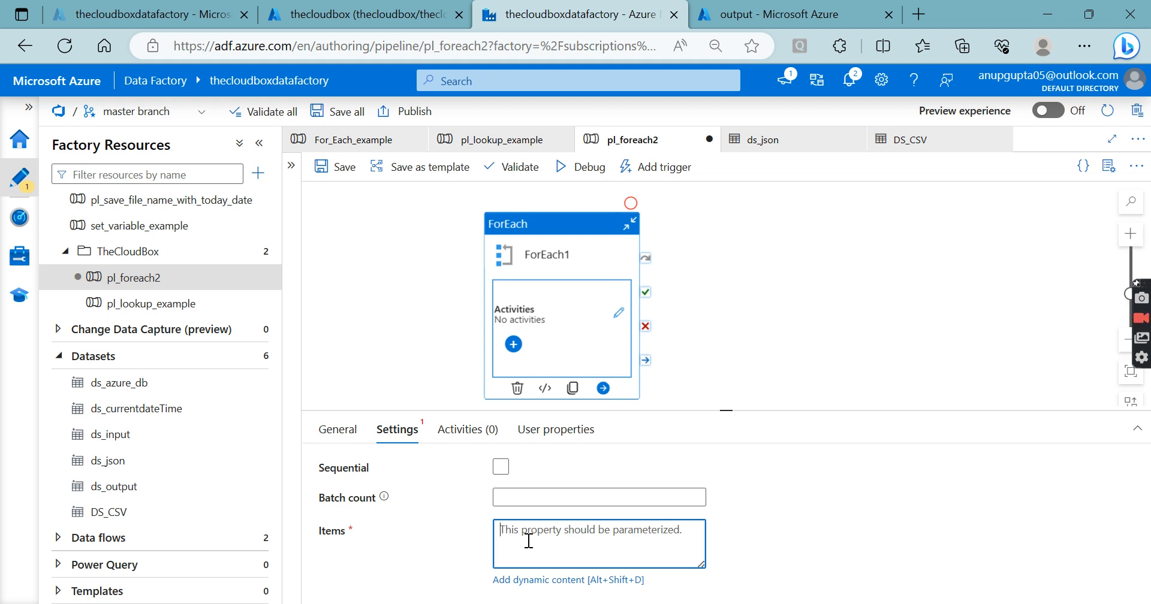
# Switch to Notepad++ and insert a long run of blank lines below foreach(1:10), down to line 55
pyautogui.hotkey('alt', 'Tab')
pyautogui.click(182, 322)
pyautogui.press('Return')
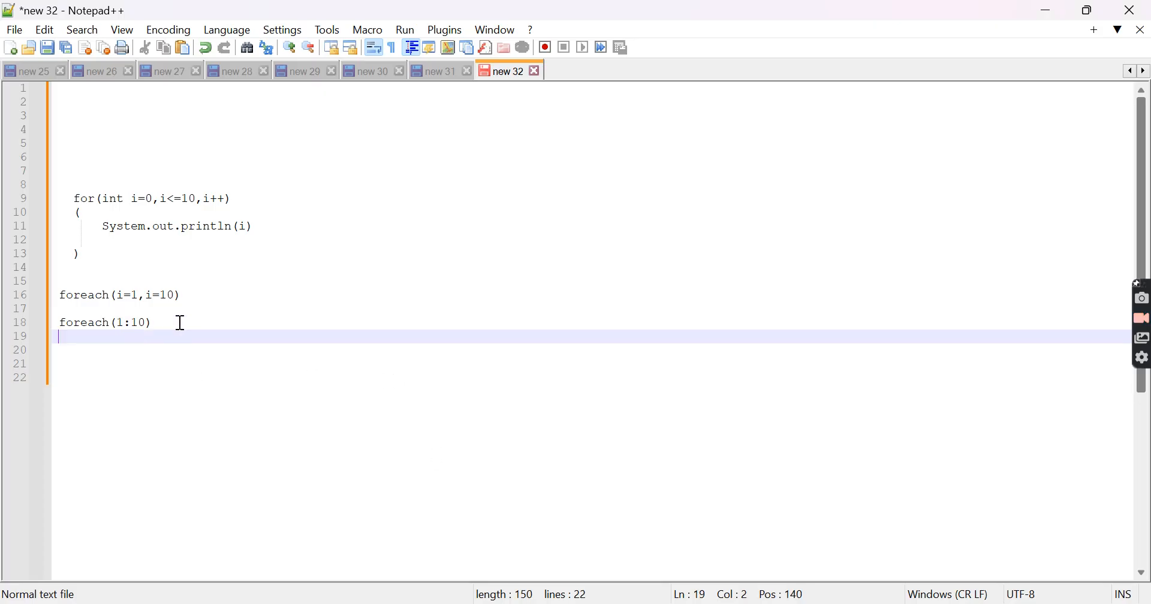
pyautogui.press('Return')
pyautogui.press('Return')
pyautogui.press('Return')
pyautogui.press('Return')
pyautogui.press('Return')
pyautogui.press('Return')
pyautogui.press('Return')
pyautogui.press('Return')
pyautogui.press('Return')
pyautogui.press('Return')
pyautogui.press('Return')
pyautogui.press('Return')
pyautogui.press('Return')
pyautogui.press('Return')
pyautogui.press('Return')
pyautogui.press('Return')
pyautogui.press('Return')
pyautogui.press('Return')
pyautogui.press('Return')
pyautogui.press('Return')
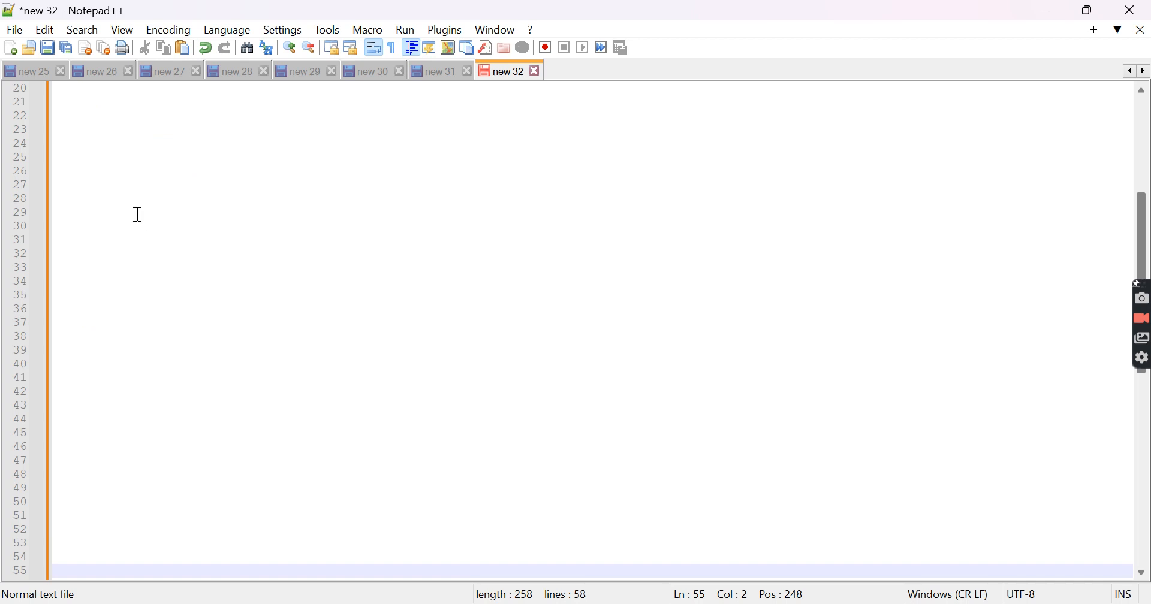
# Write 3 on line 25 and tables on line 27, followed by blank lines down to line 31
pyautogui.click(91, 155)
pyautogui.write('3')
pyautogui.press('Return')
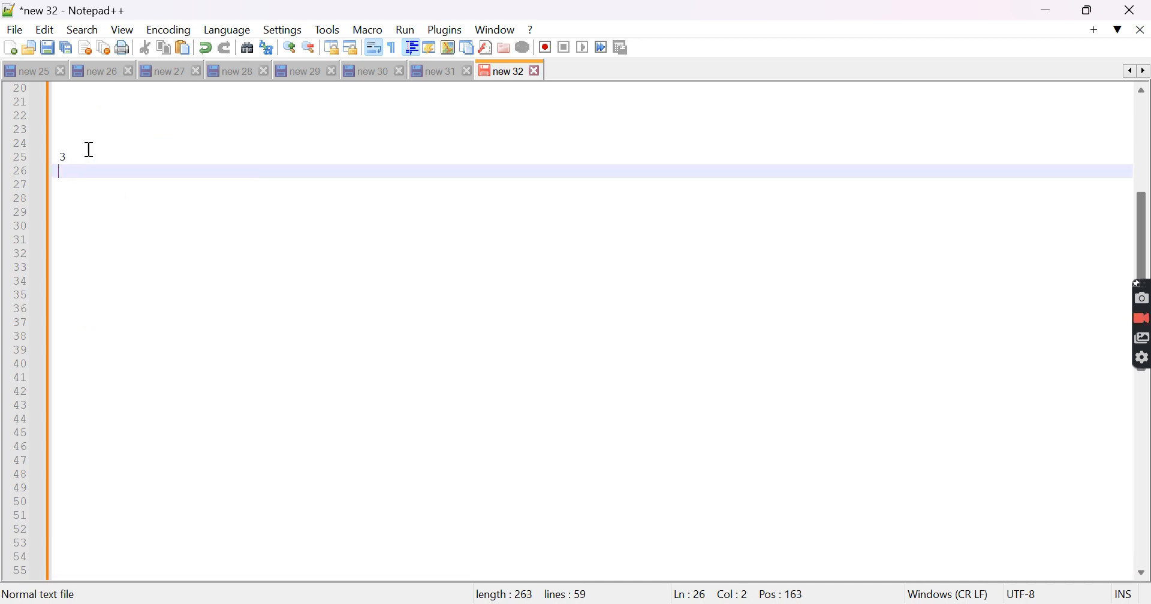
pyautogui.press('Return')
pyautogui.write('tables')
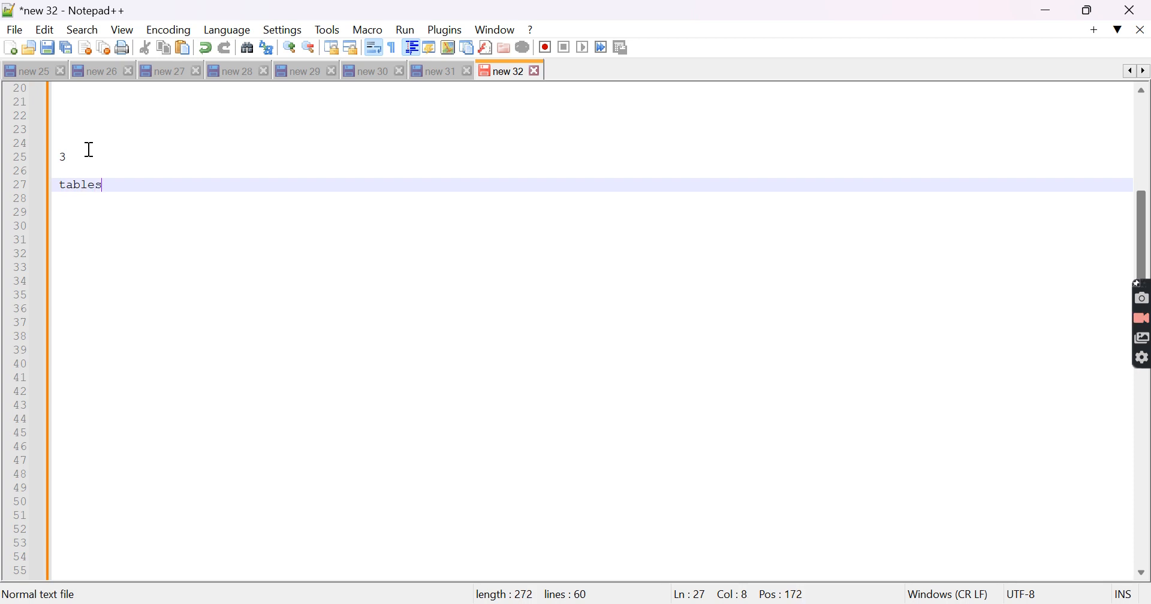
pyautogui.press('Return')
pyautogui.press('Return')
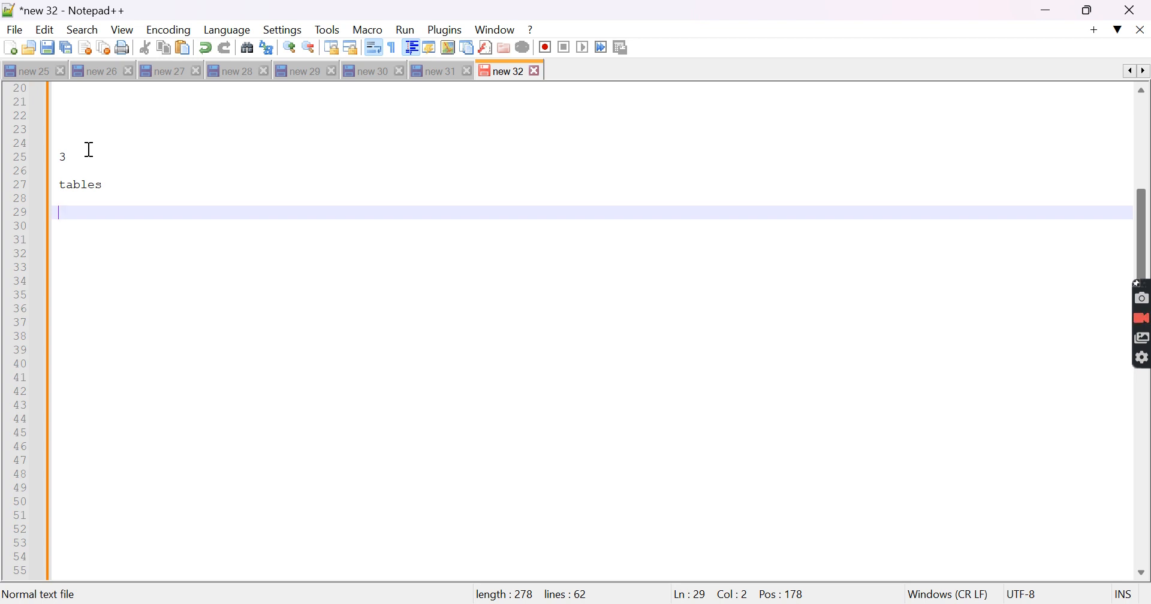
pyautogui.press('BackSpace')
pyautogui.press('Return')
pyautogui.press('Return')
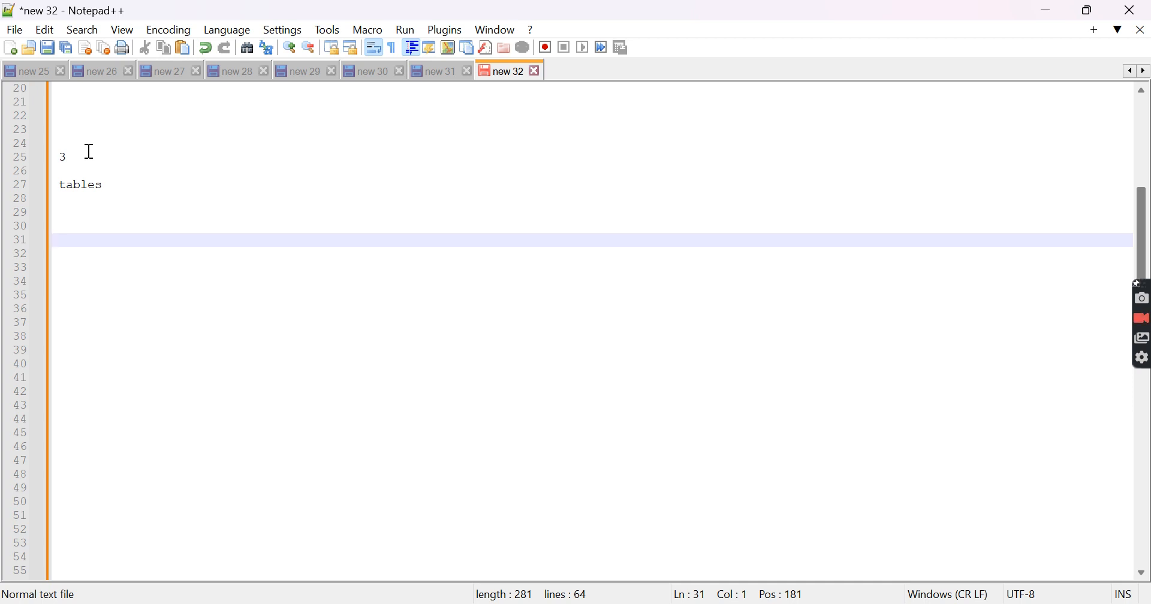
# Switch back to Azure Data Factory and add a Copy data activity beside ForEach1 on the pl_foreach2 canvas
pyautogui.click(487, 603)
pyautogui.click(177, 173)
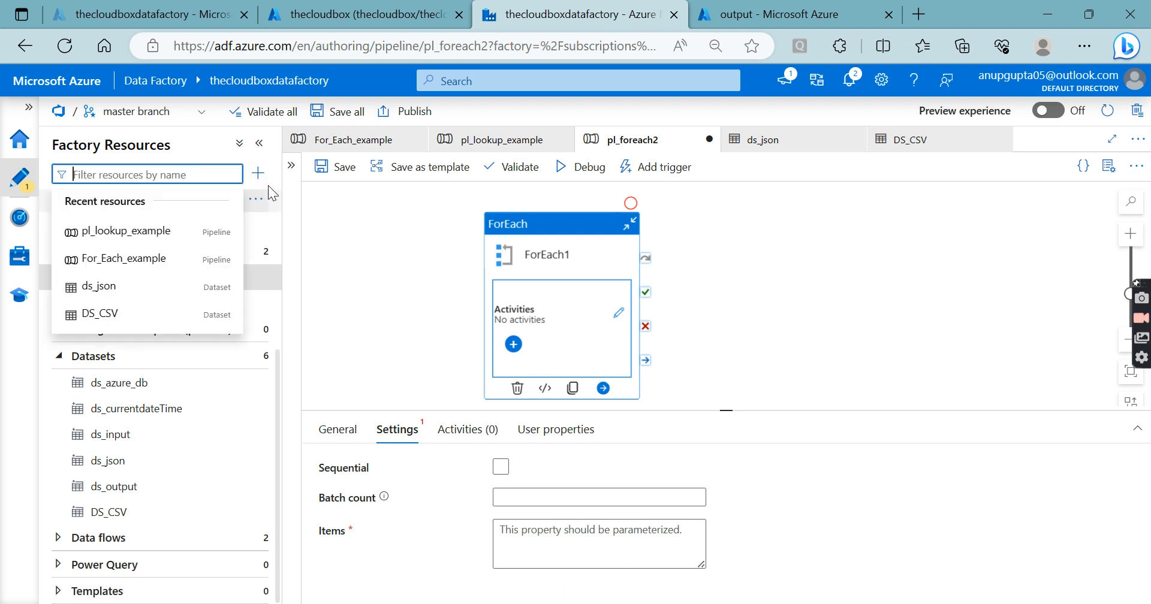
pyautogui.click(260, 144)
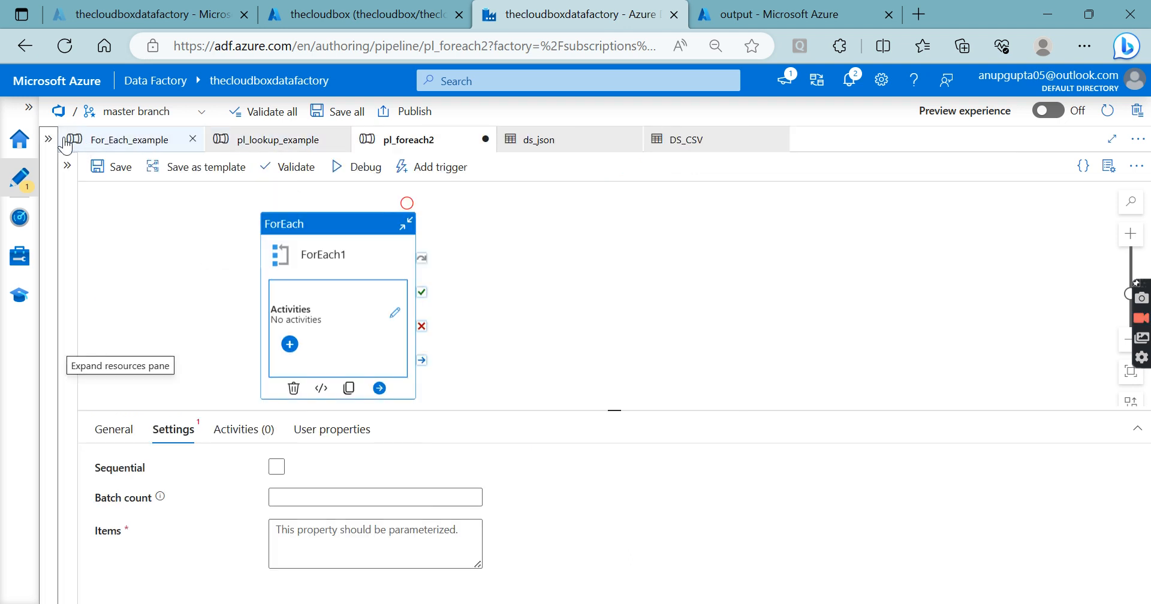
pyautogui.click(49, 279)
pyautogui.click(295, 173)
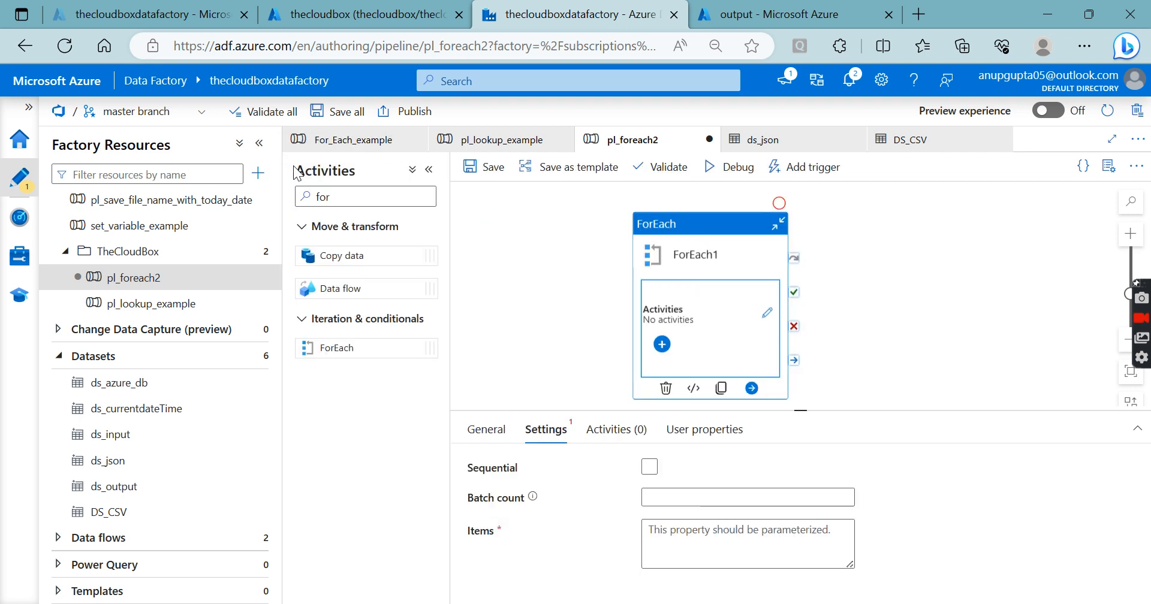
pyautogui.click(336, 196)
pyautogui.moveTo(372, 264); pyautogui.dragTo(537, 270)
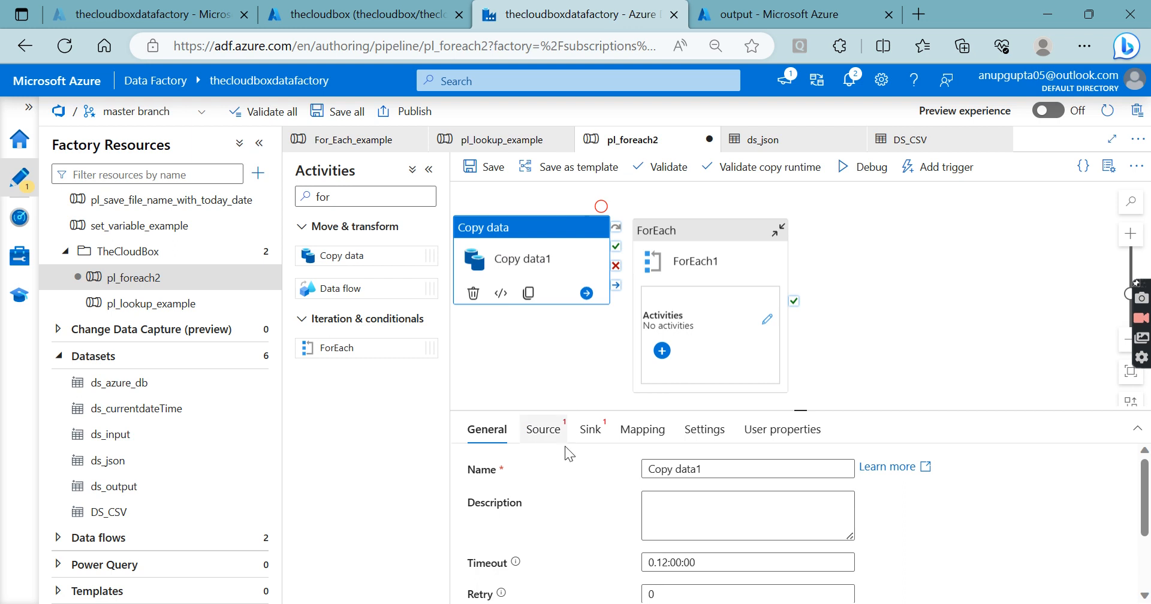
# Look at the Copy data activity's source and sink settings, and delete the activity from the canvas
pyautogui.click(544, 429)
pyautogui.click(590, 432)
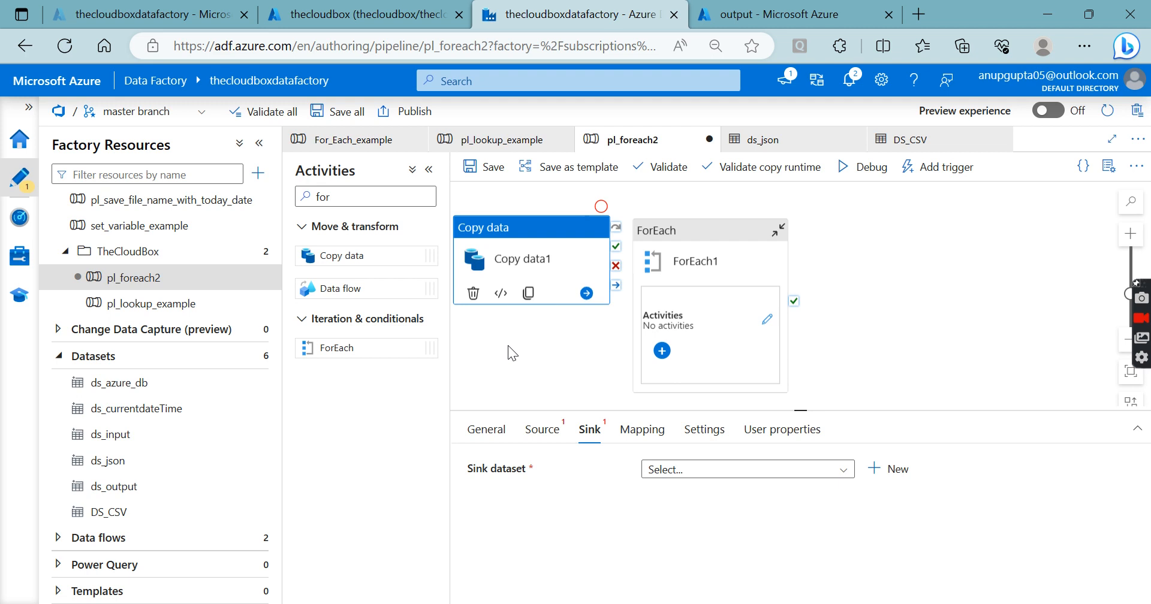
pyautogui.rightClick(513, 257)
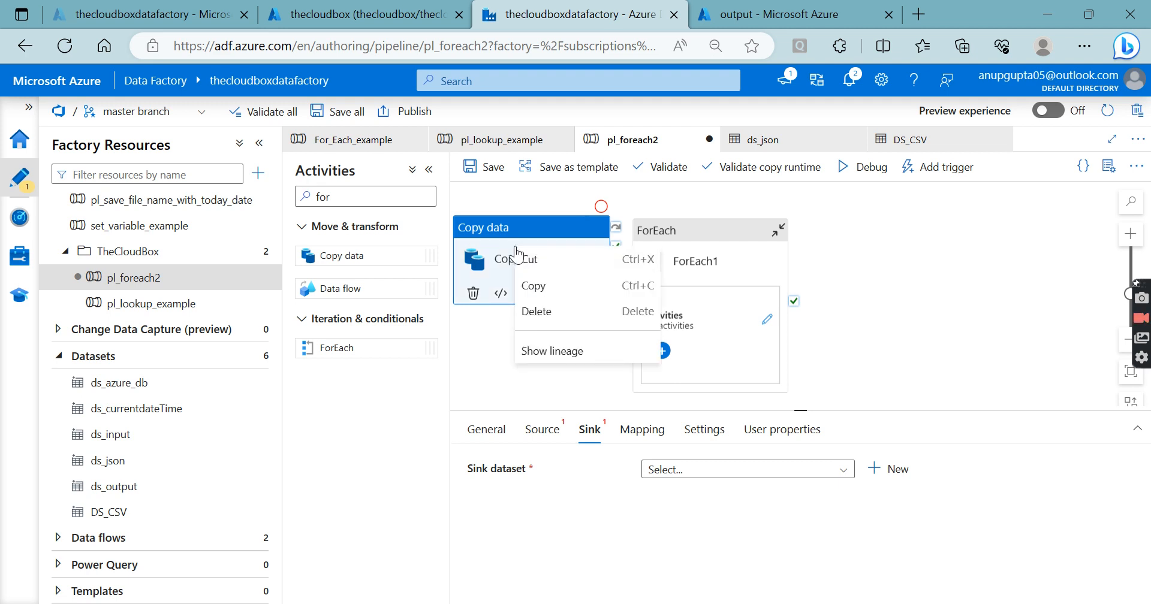
pyautogui.click(553, 312)
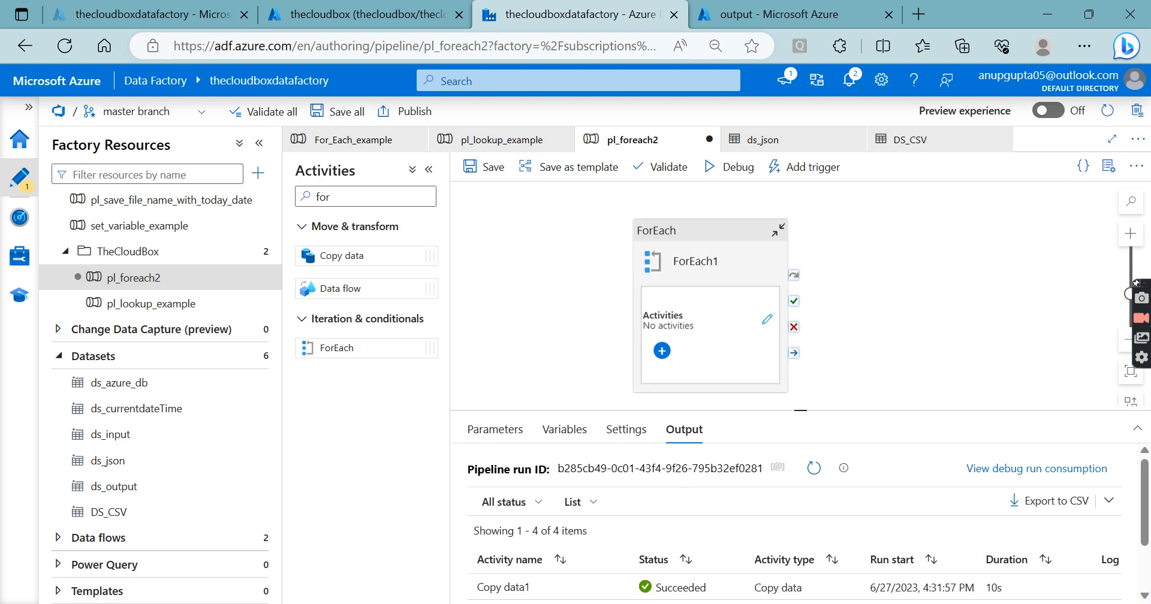
# Switch to Notepad++, highlight the "3 tables" note and place the cursor on line 30
pyautogui.hotkey('alt', 'Tab')
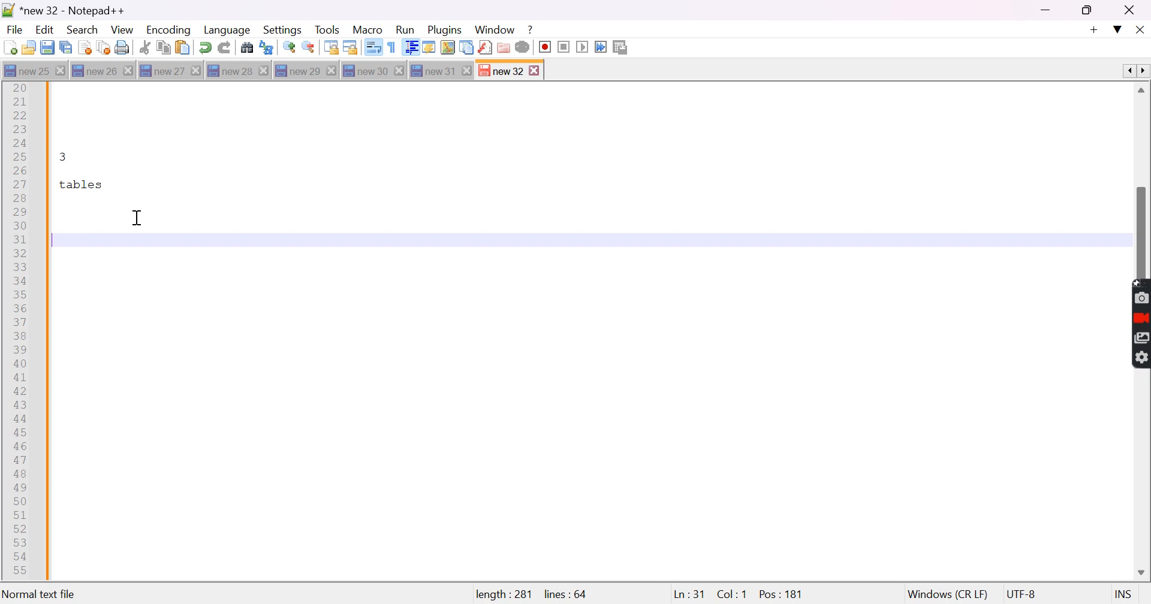
pyautogui.moveTo(136, 198); pyautogui.dragTo(59, 147)
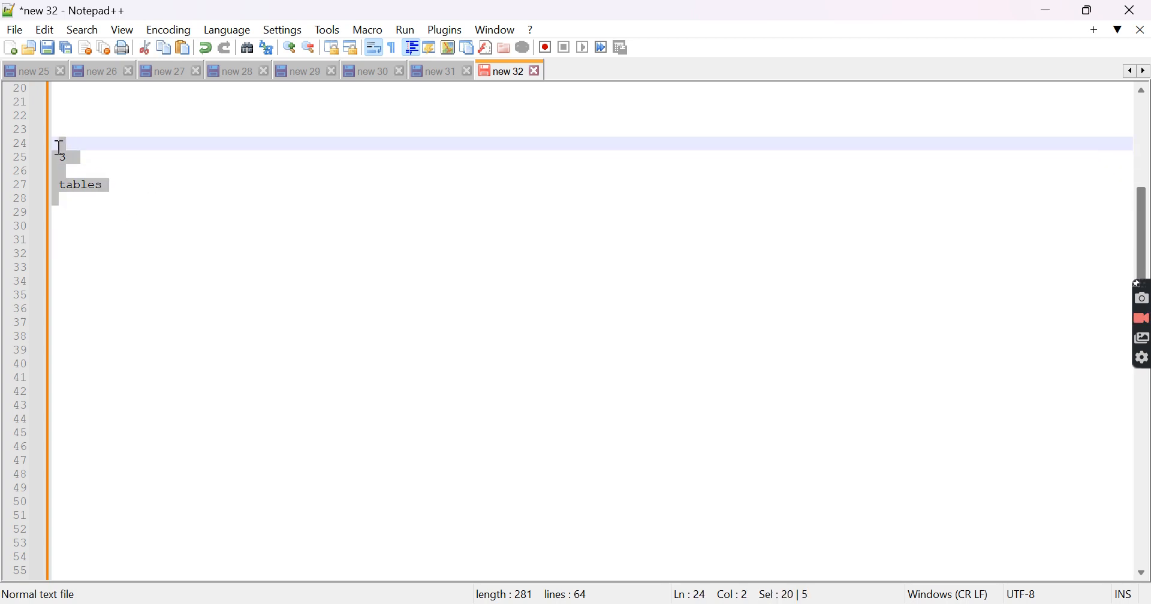
pyautogui.click(100, 203)
pyautogui.click(100, 226)
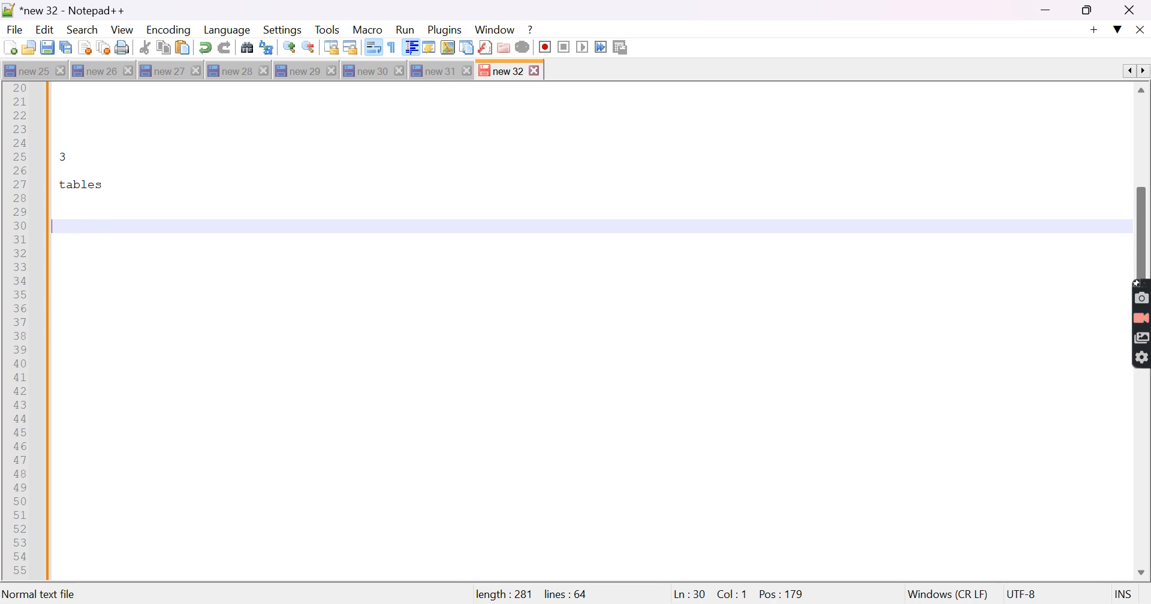
# Switch to the thecloudbox Query editor in the browser and cancel the pending rename of the Customer table
pyautogui.click(492, 603)
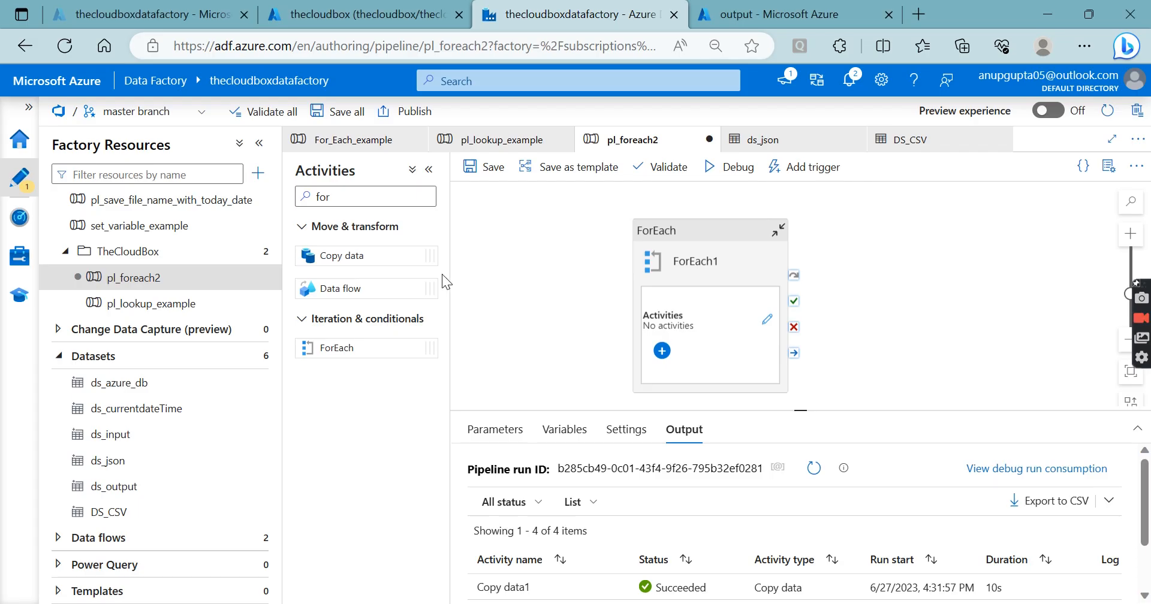
pyautogui.click(182, 22)
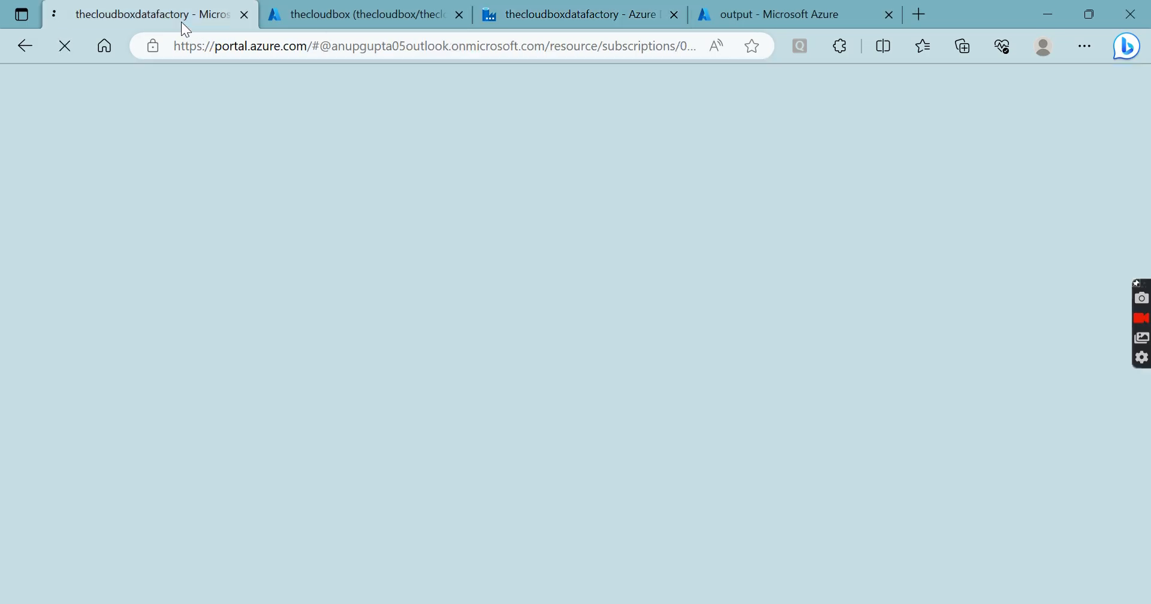
pyautogui.click(301, 18)
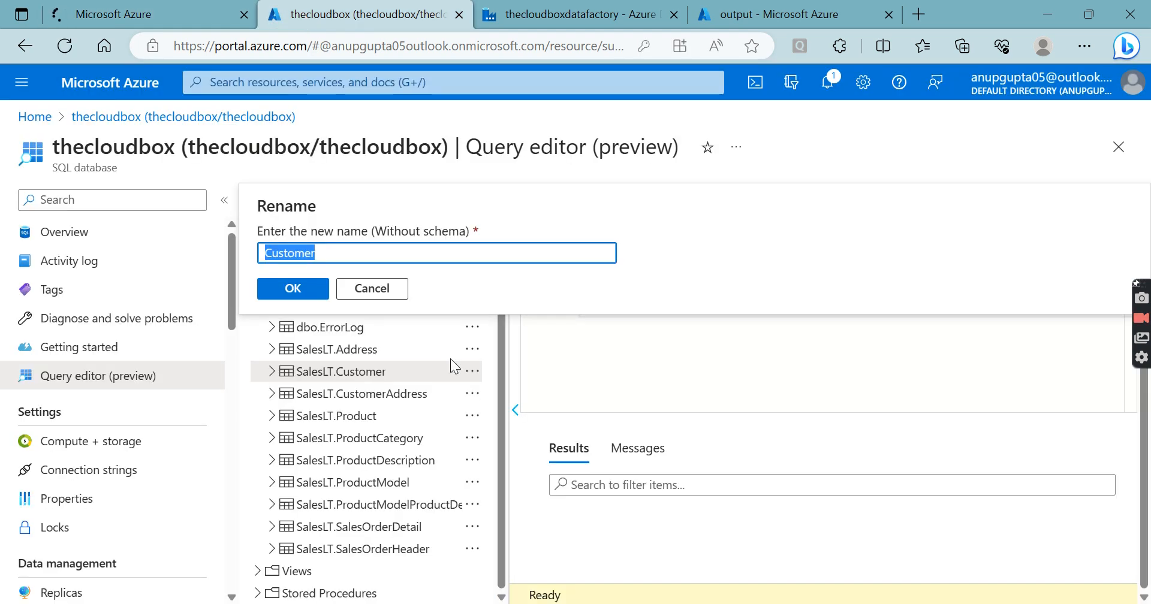
pyautogui.click(372, 290)
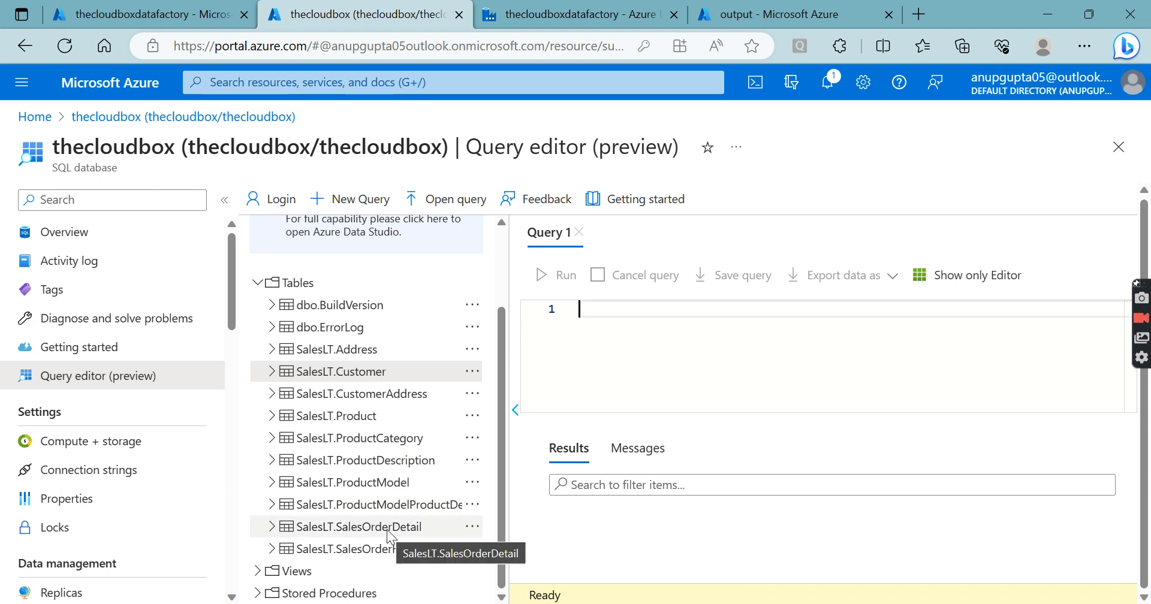
# Copy the name of the SalesLT.Address table and paste it into line 30 in Notepad++, followed by a comma
pyautogui.rightClick(347, 353)
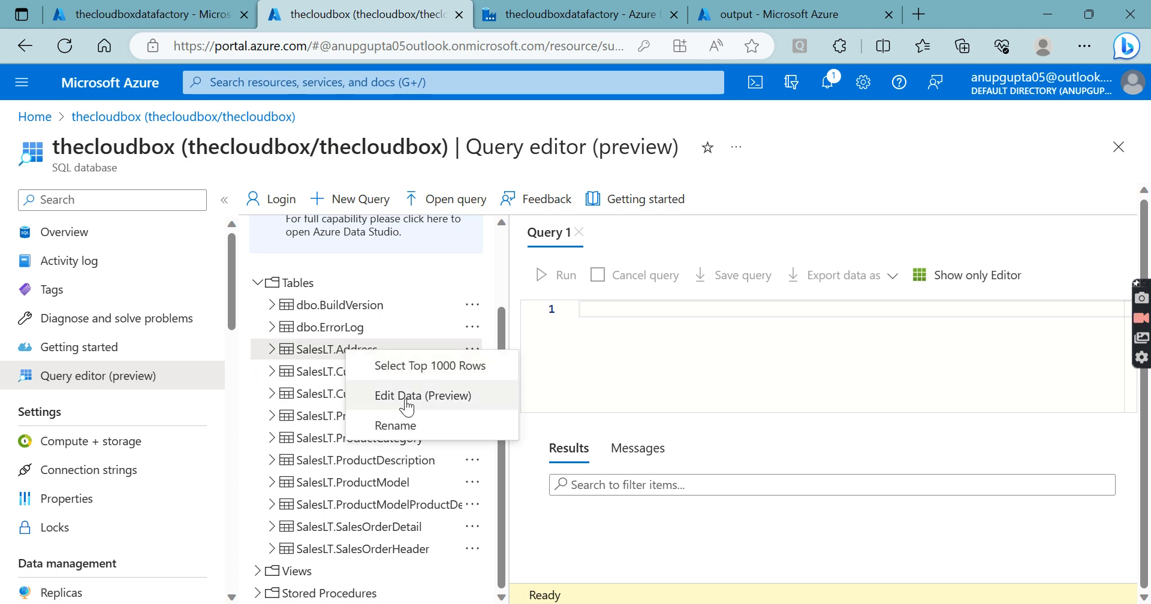
pyautogui.click(401, 426)
pyautogui.moveTo(327, 253); pyautogui.dragTo(254, 254)
pyautogui.hotkey('ctrl', 'c')
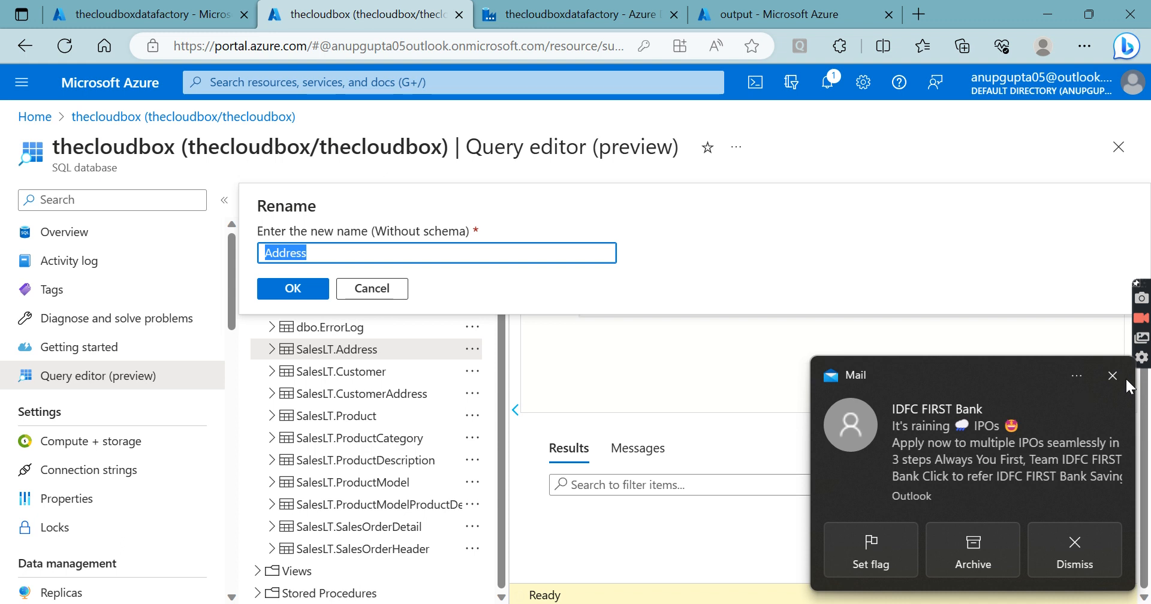
pyautogui.click(1114, 377)
pyautogui.click(590, 602)
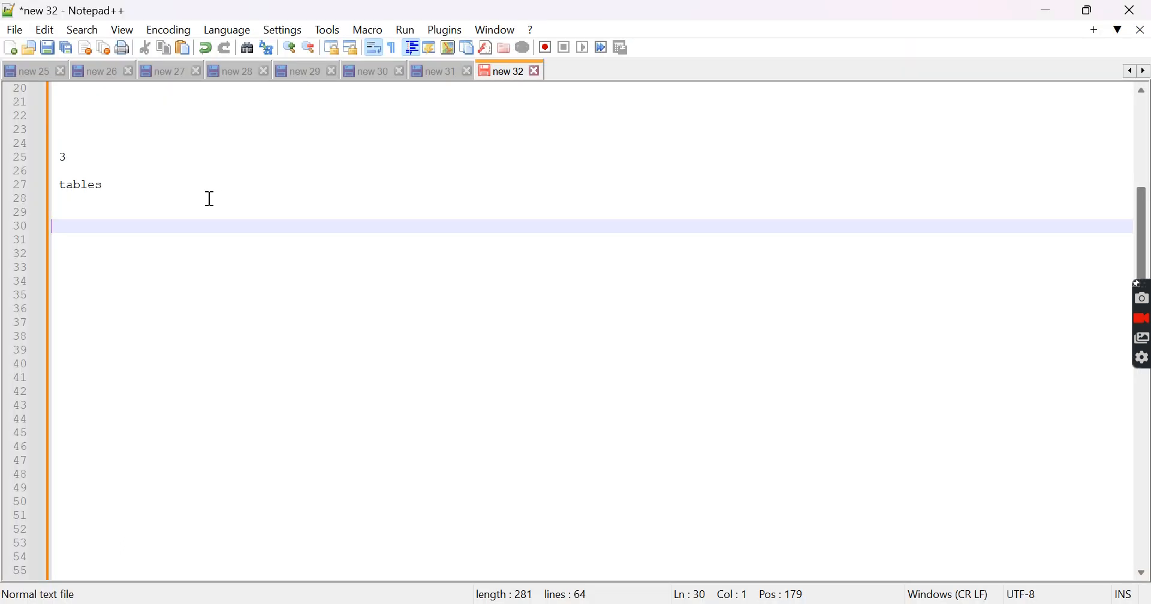
pyautogui.hotkey('ctrl', 'v')
pyautogui.write(',')
# Copy the name of the SalesLT.Customer table from the query editor and append it with a comma after Address, in Notepad++
pyautogui.hotkey('alt', 'Tab')
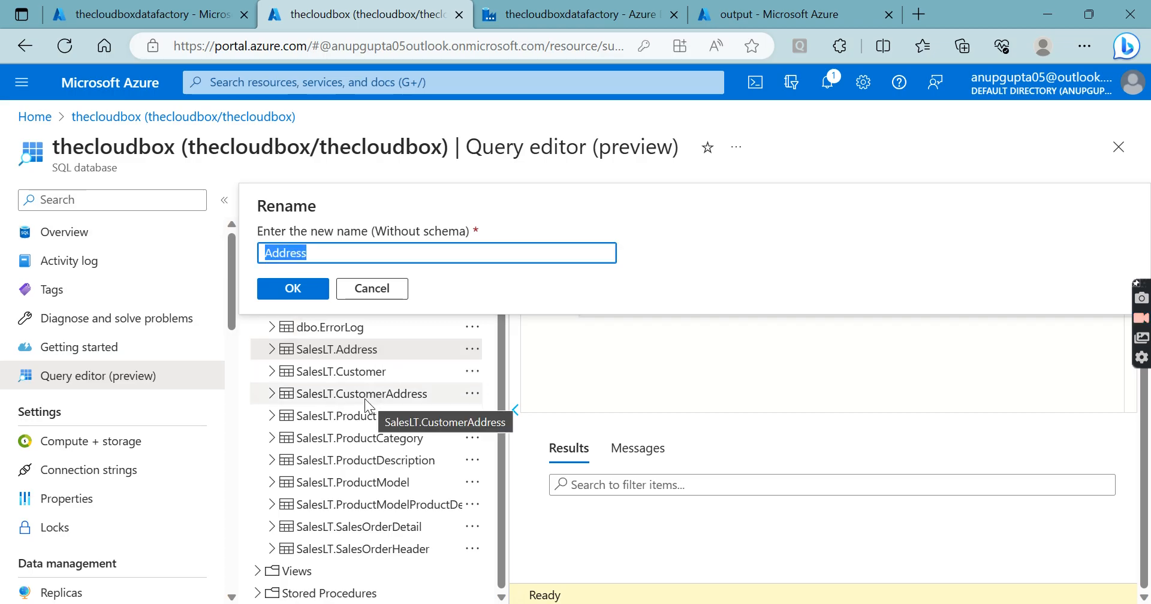
pyautogui.press('Escape')
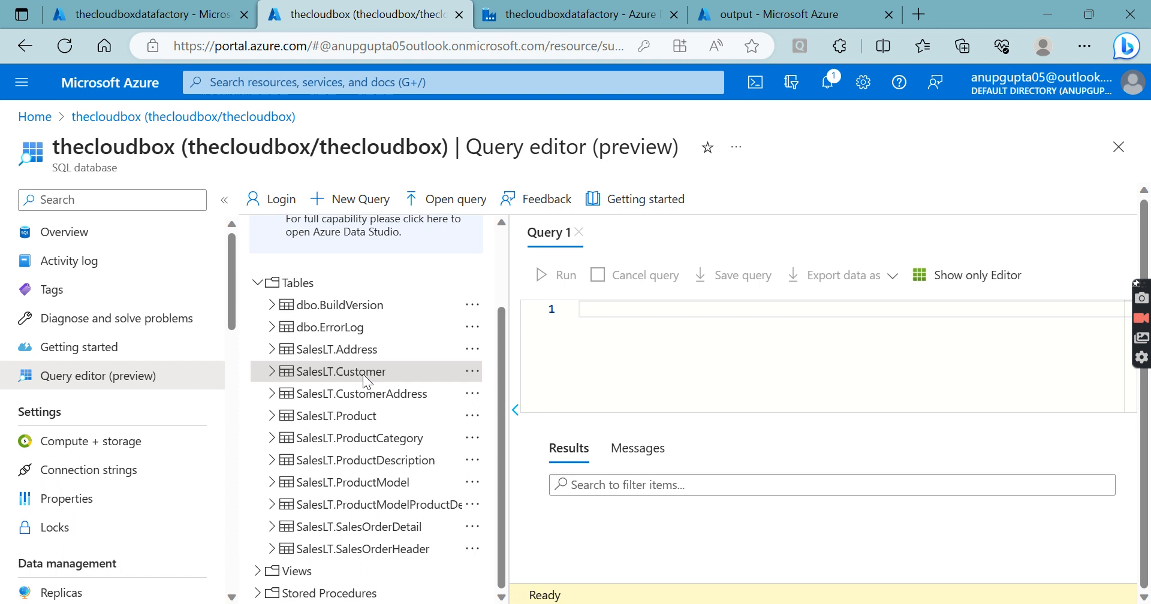
pyautogui.rightClick(366, 381)
pyautogui.click(412, 451)
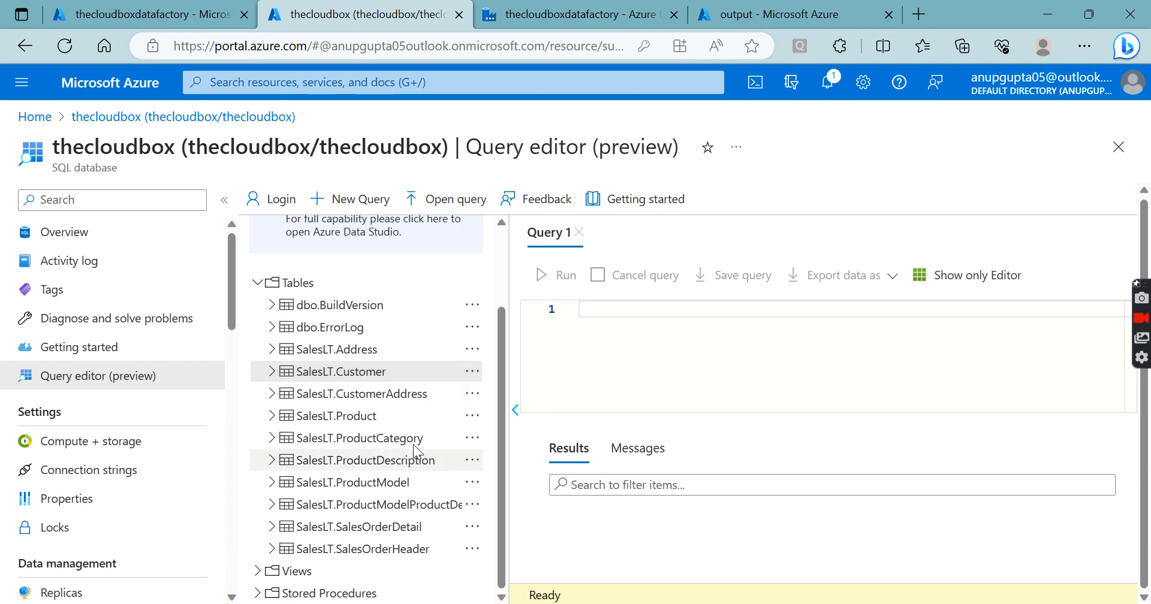
pyautogui.hotkey('ctrl', 'a')
pyautogui.hotkey('ctrl', 'c')
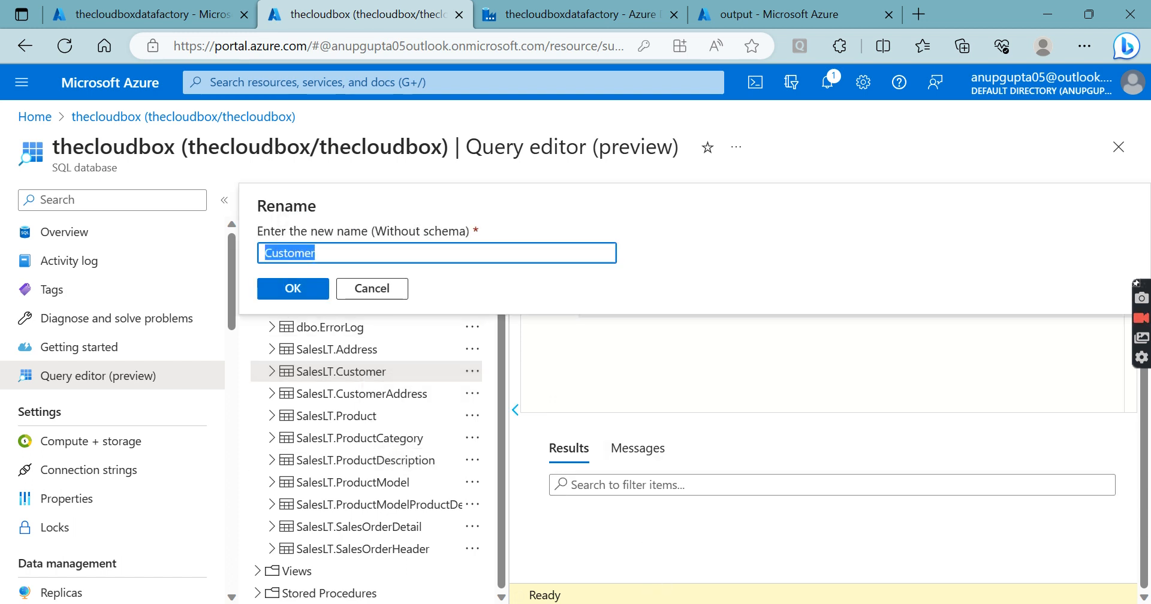
pyautogui.click(678, 603)
pyautogui.hotkey('ctrl', 'v')
pyautogui.write(',')
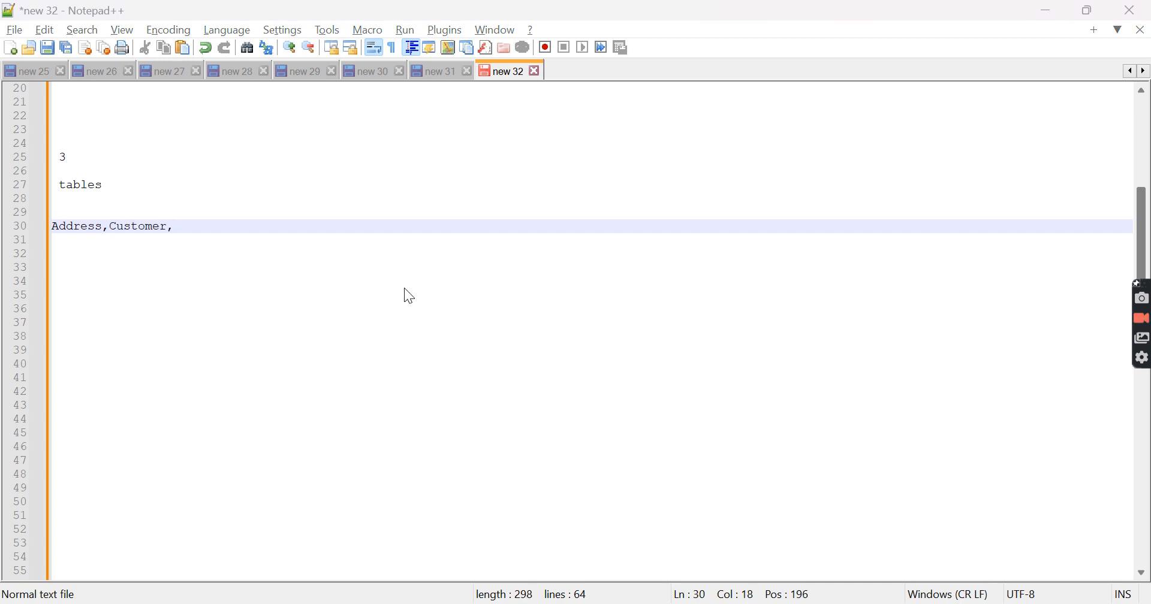
# Copy the SalesLT.ProductCategory table's name from the query editor, append it after Customer in Notepad++, and cancel the table rename
pyautogui.hotkey('alt', 'Tab')
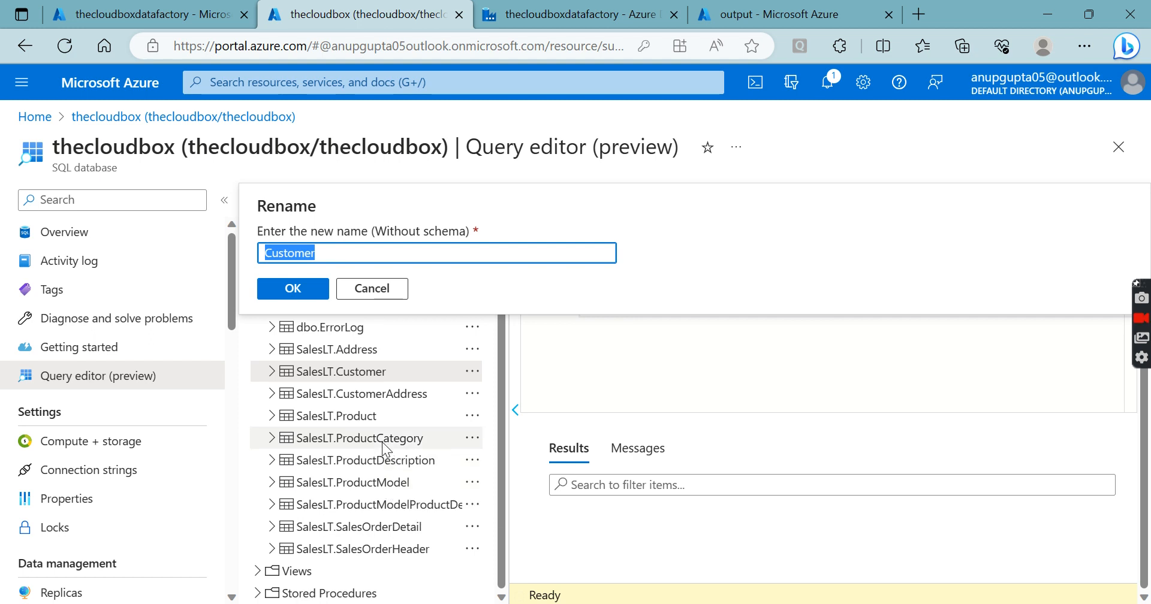
pyautogui.press('Escape')
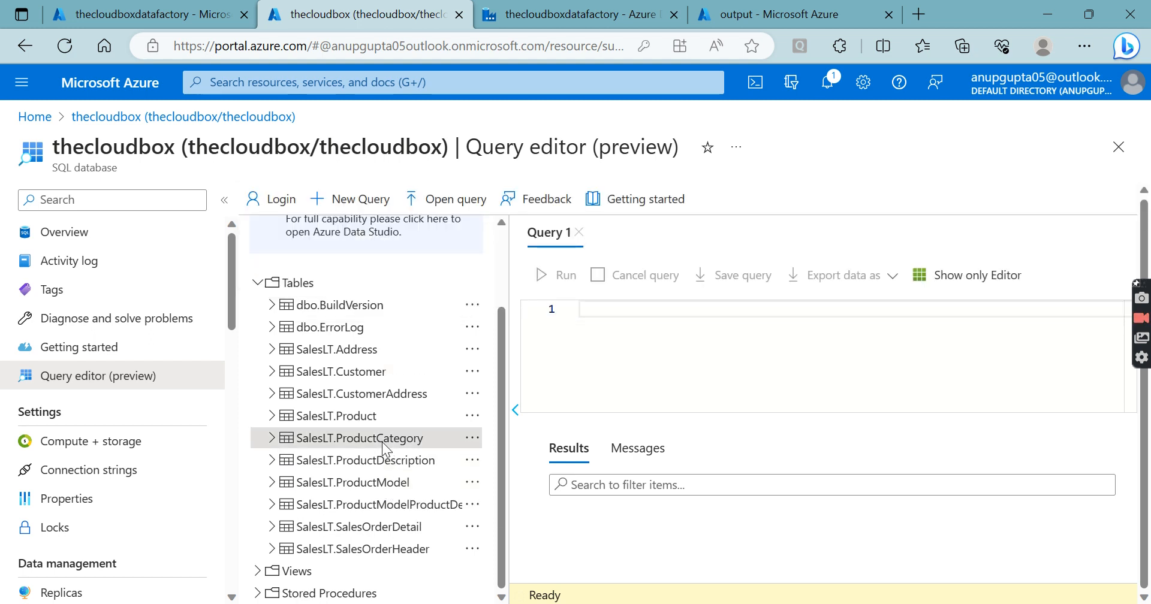
pyautogui.rightClick(382, 441)
pyautogui.click(423, 516)
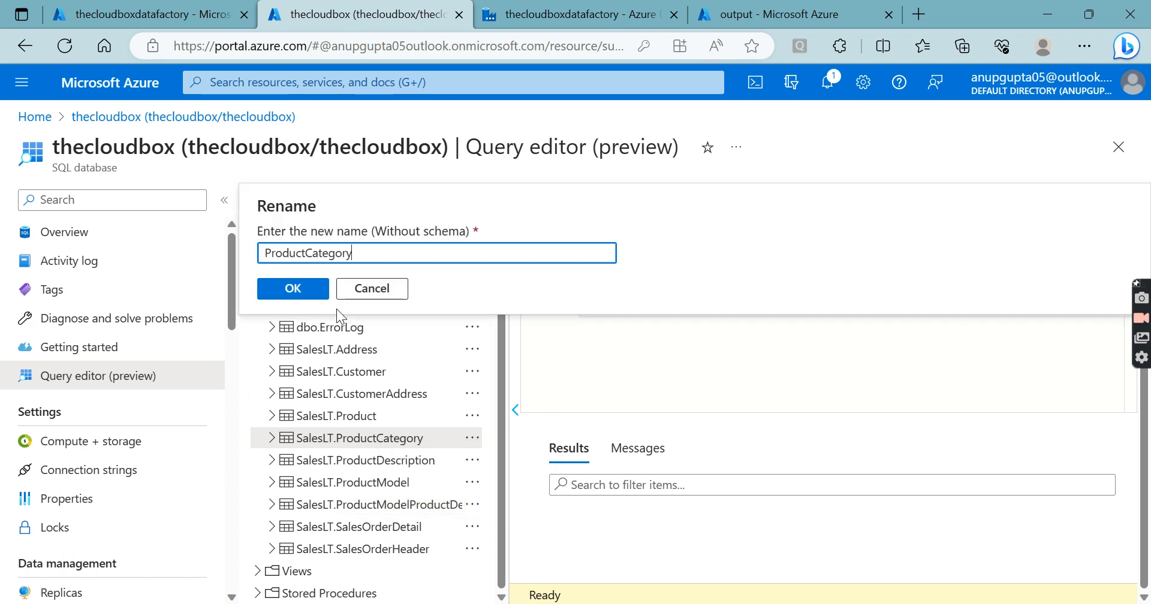
pyautogui.doubleClick(344, 250)
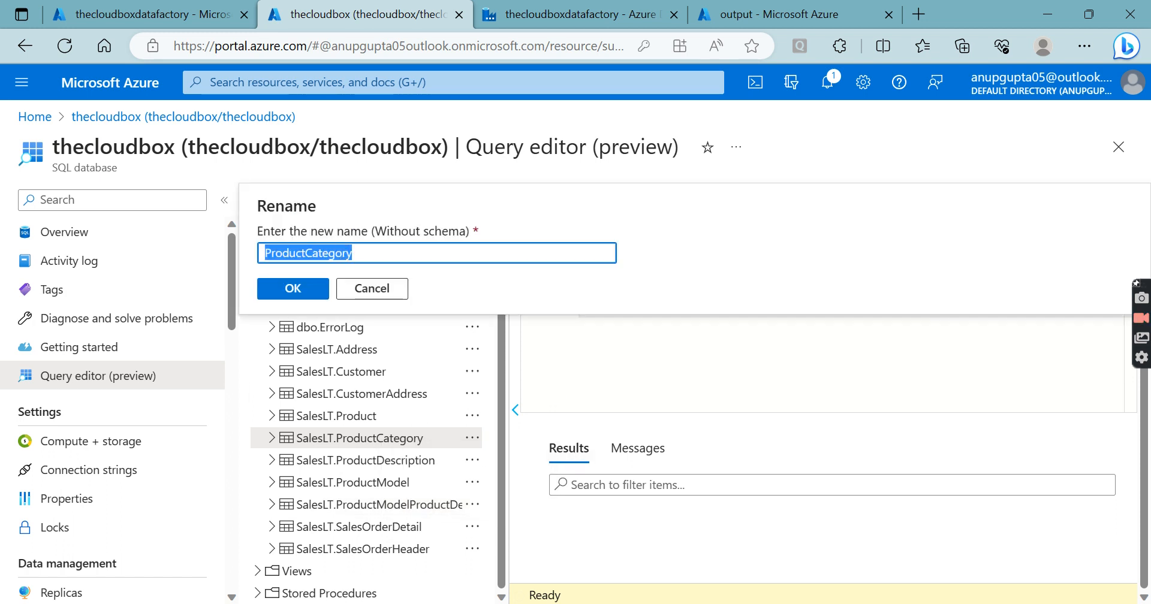
pyautogui.hotkey('ctrl', 'c')
pyautogui.hotkey('alt', 'Tab')
pyautogui.hotkey('ctrl', 'v')
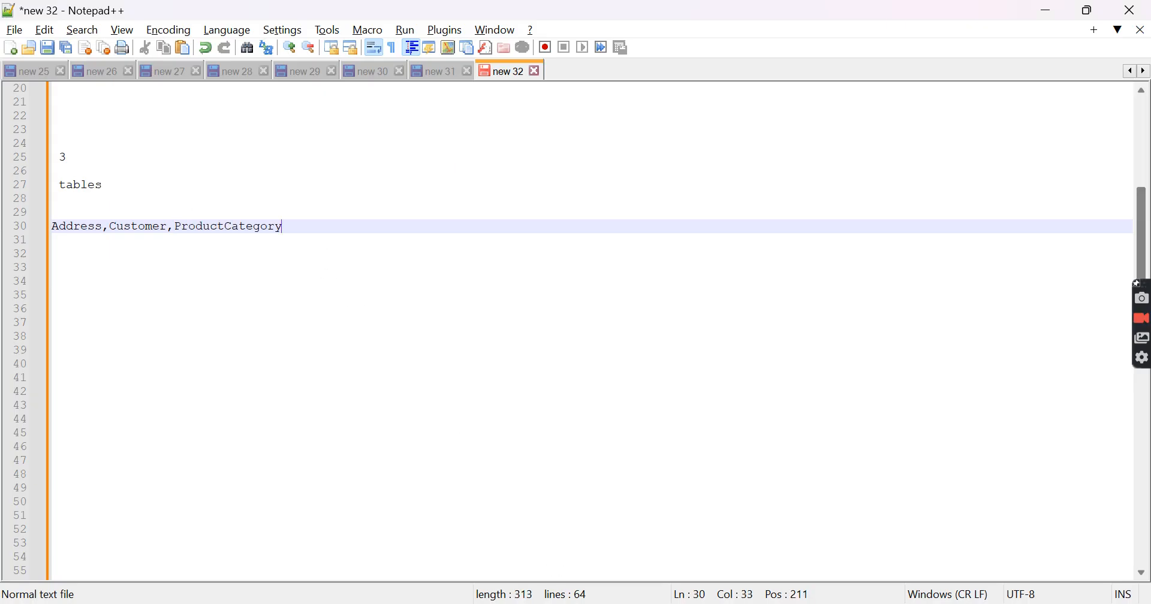
pyautogui.hotkey('alt', 'Tab')
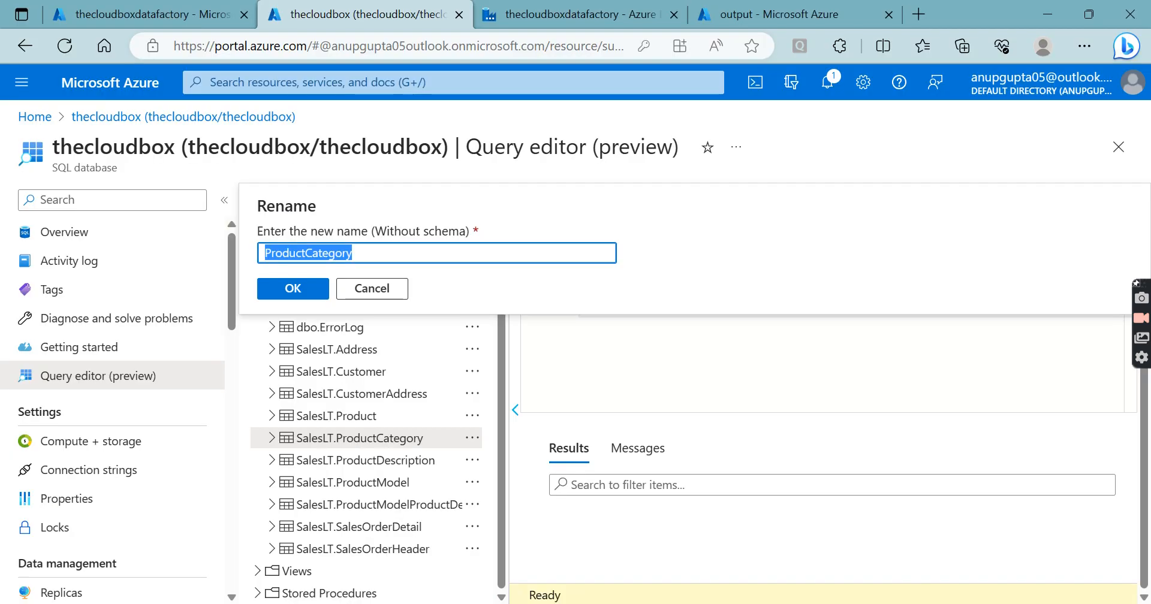
pyautogui.click(398, 291)
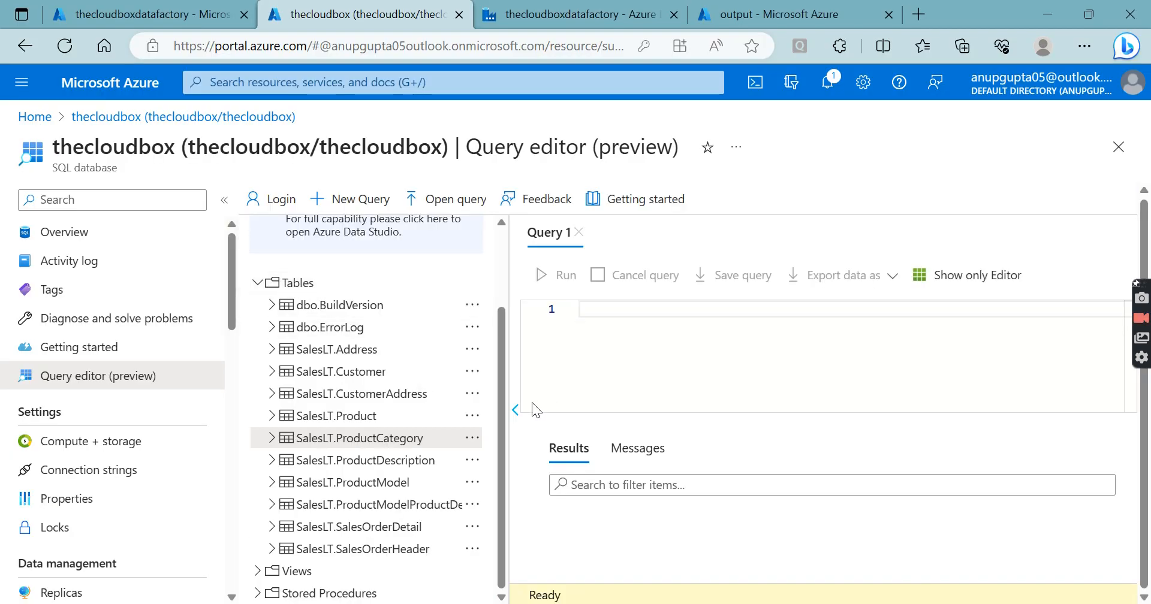
pyautogui.click(578, 17)
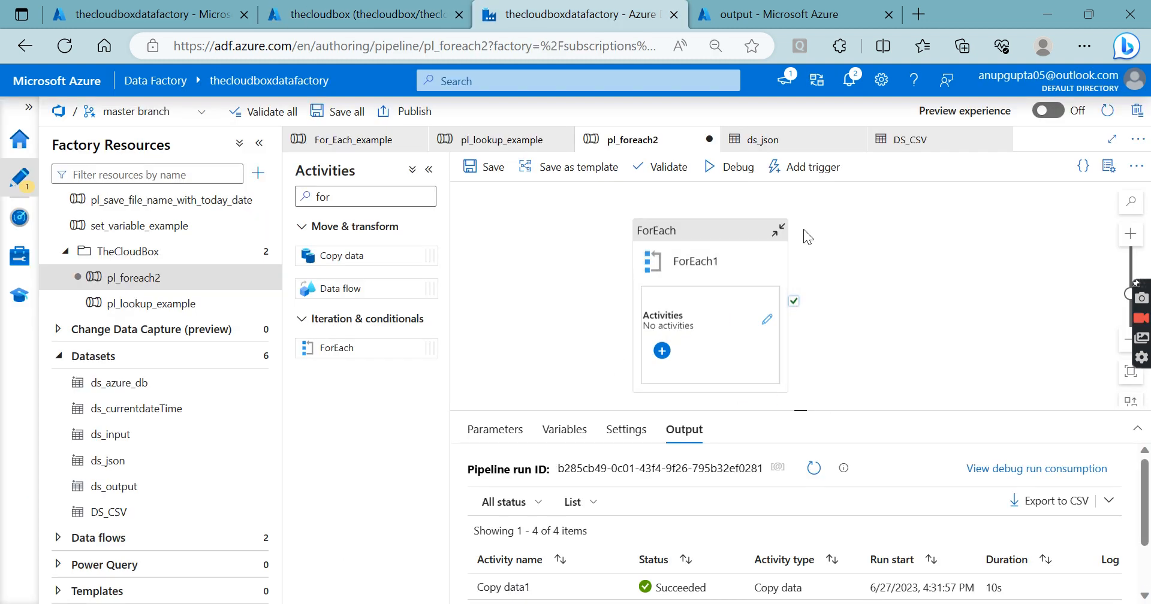
pyautogui.moveTo(721, 252); pyautogui.dragTo(736, 232)
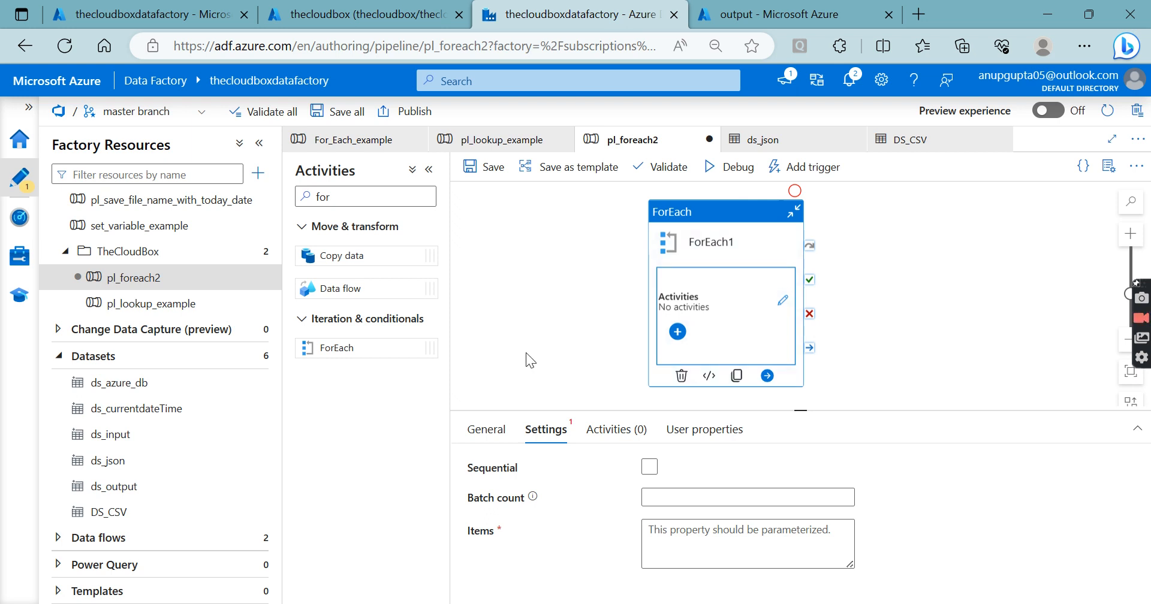
pyautogui.click(668, 532)
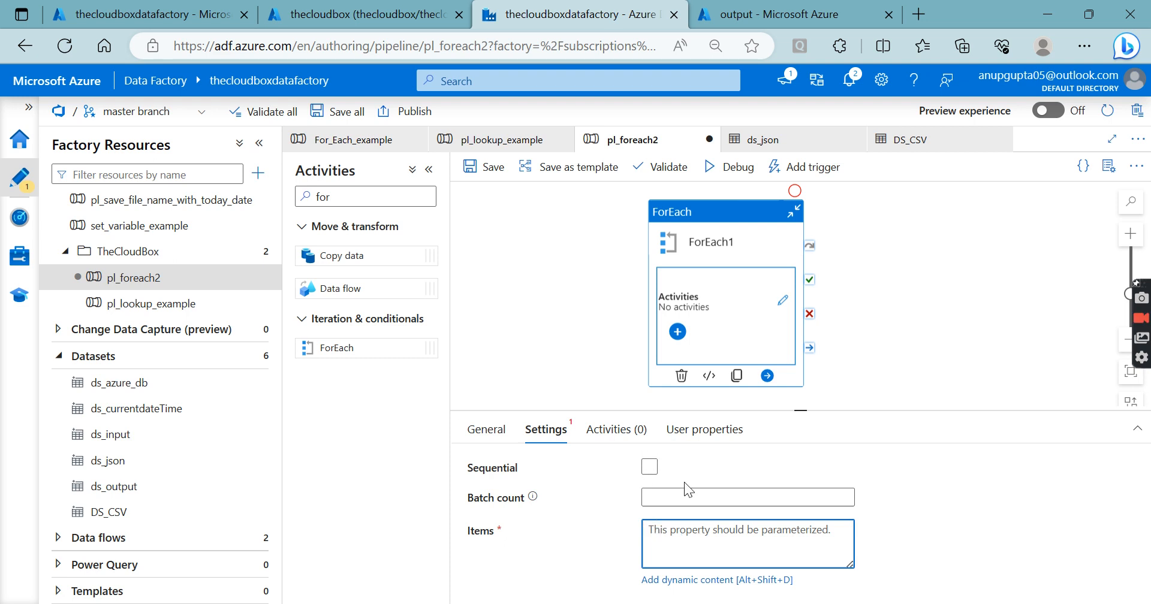
pyautogui.click(682, 580)
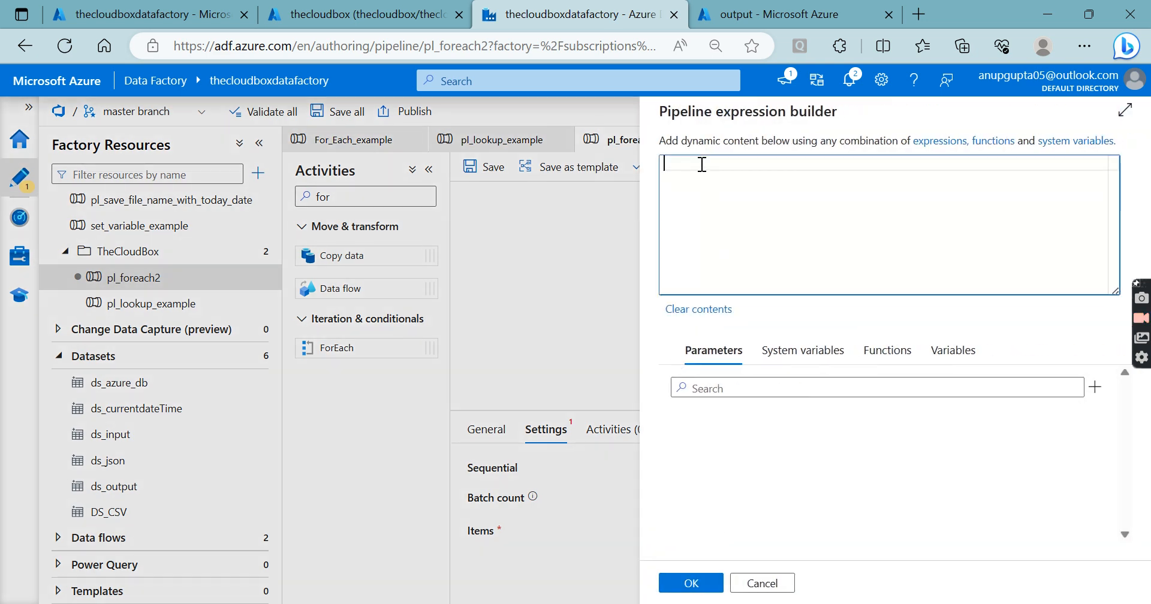
pyautogui.write('@crea')
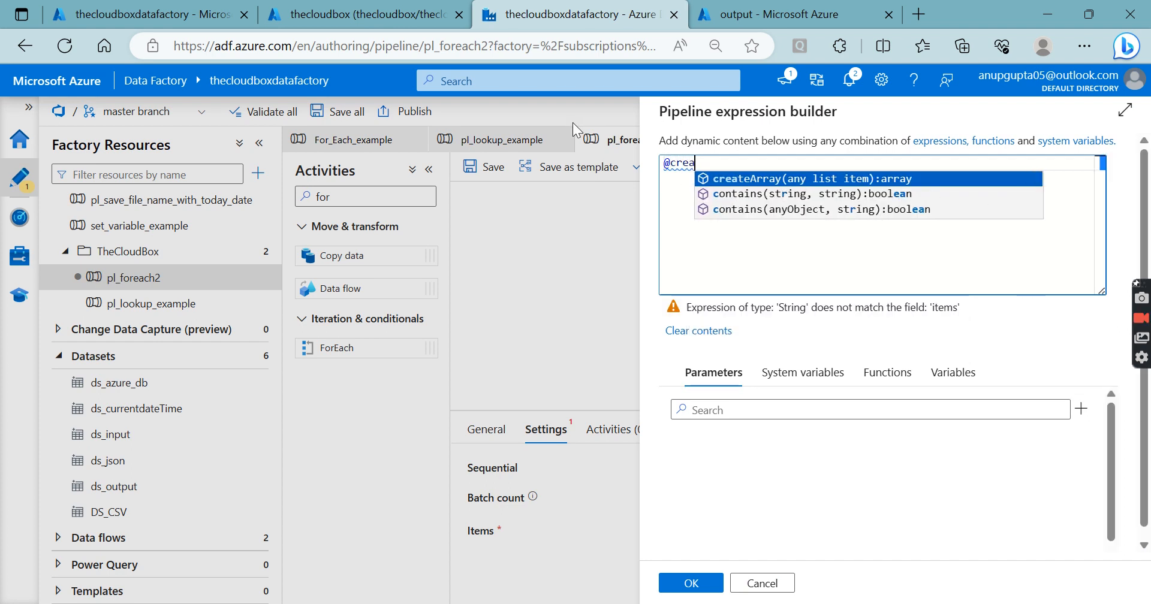
pyautogui.press('Return')
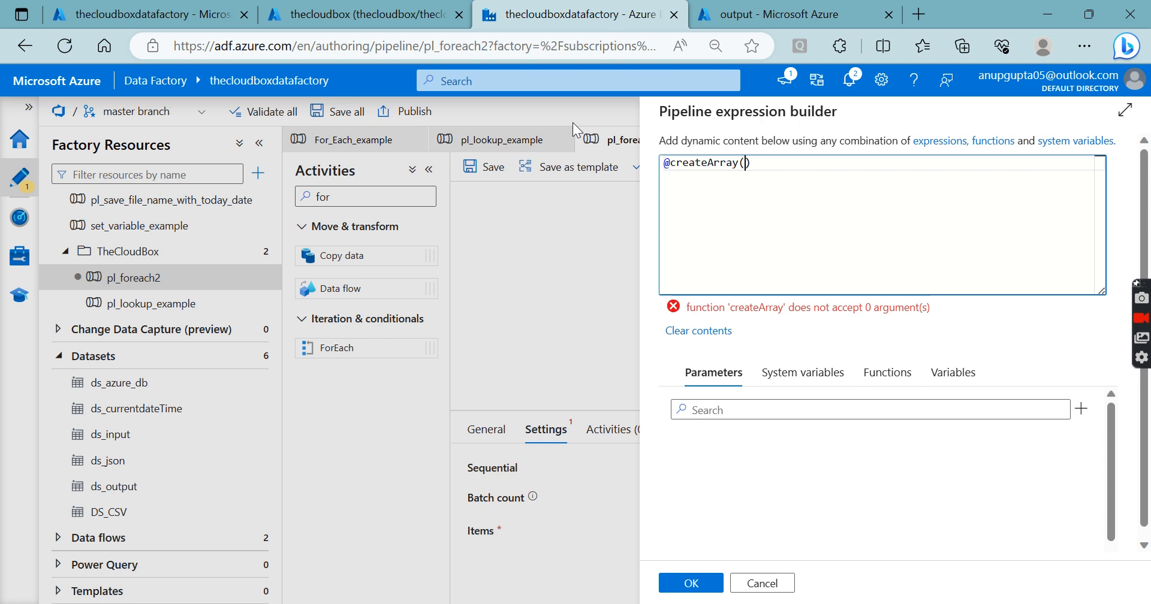
pyautogui.write("'")
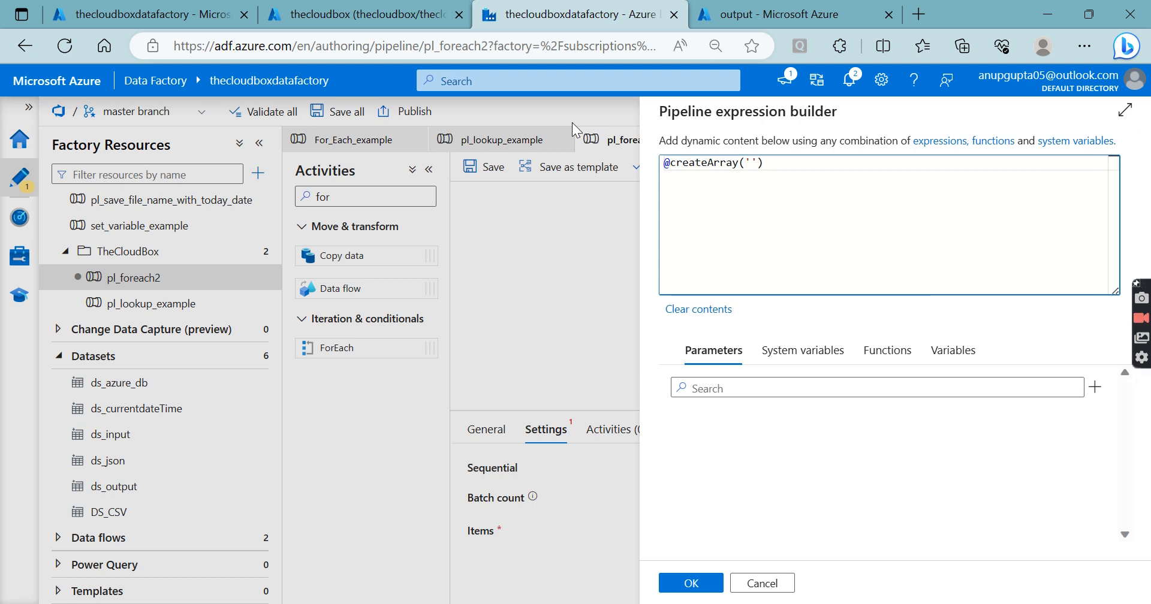
# Copy Address from line 30 in Notepad++ into the createArray quotes as the first item, followed by a comma and a new quote pair
pyautogui.hotkey('alt', 'Tab')
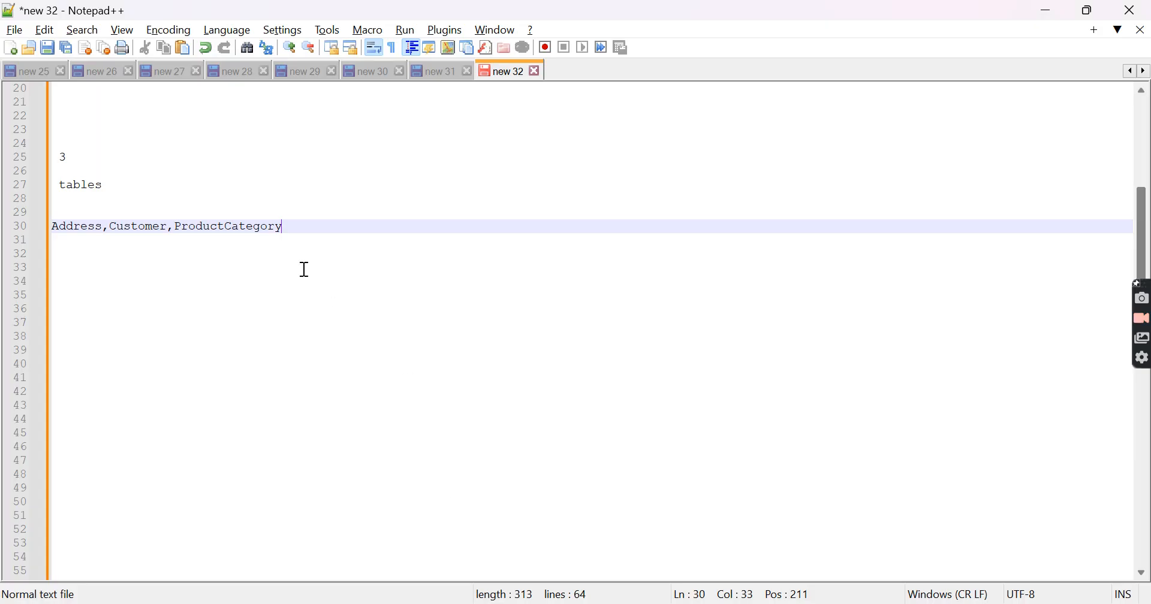
pyautogui.doubleClick(77, 228)
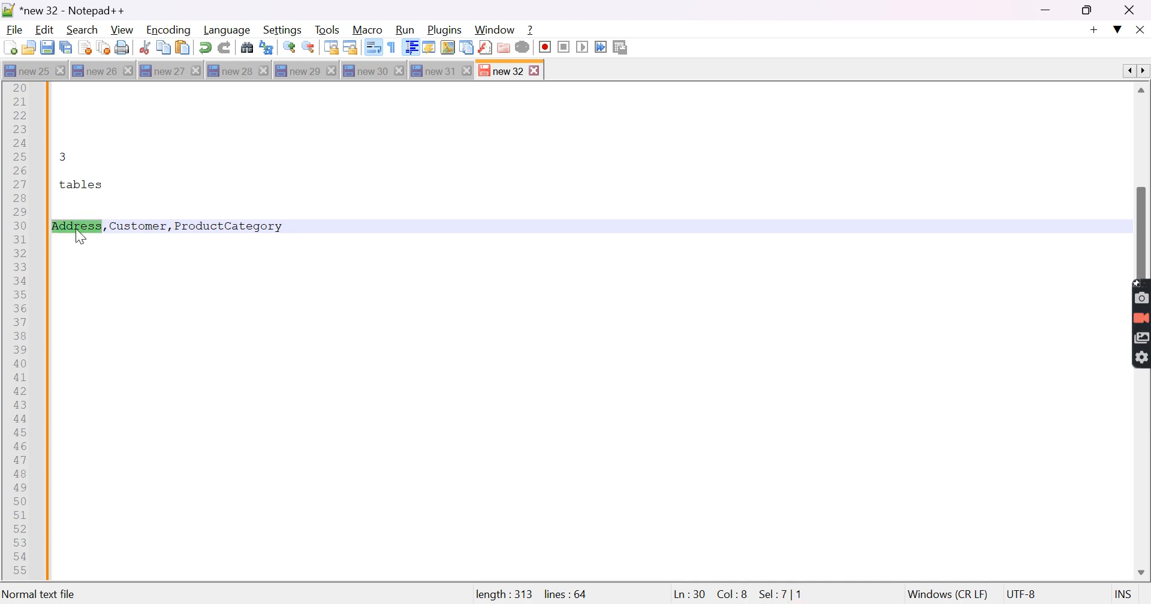
pyautogui.hotkey('alt', 'Tab')
pyautogui.hotkey('ctrl', 'v')
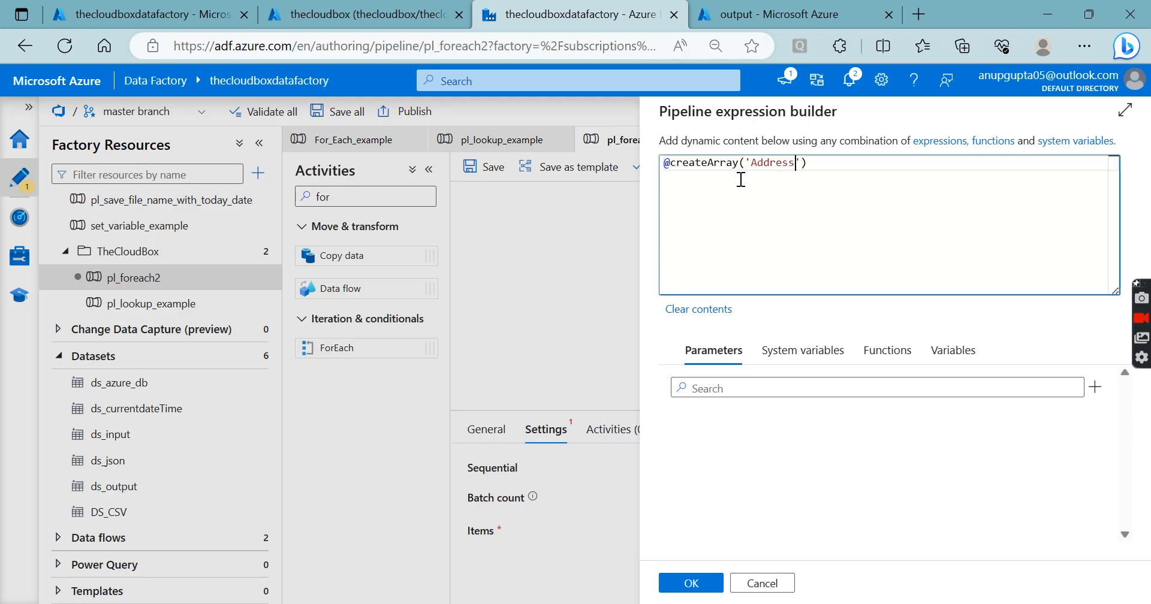
pyautogui.write(",'")
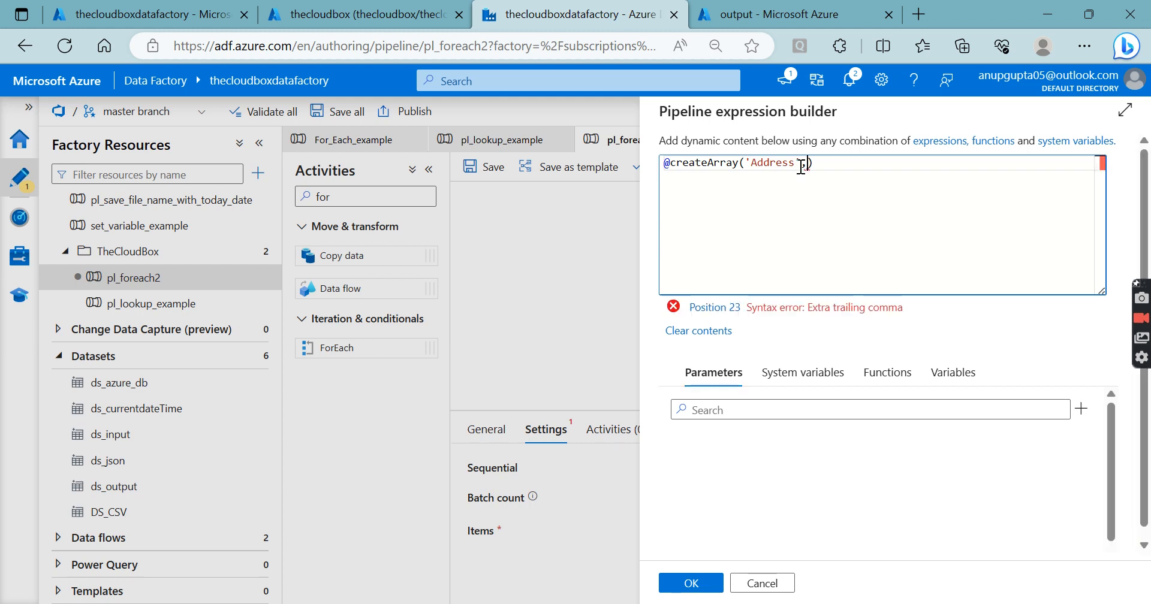
# Copy Customer from Notepad++ into the createArray expression as the second item, followed by a comma and a new quote pair
pyautogui.hotkey('alt', 'Tab')
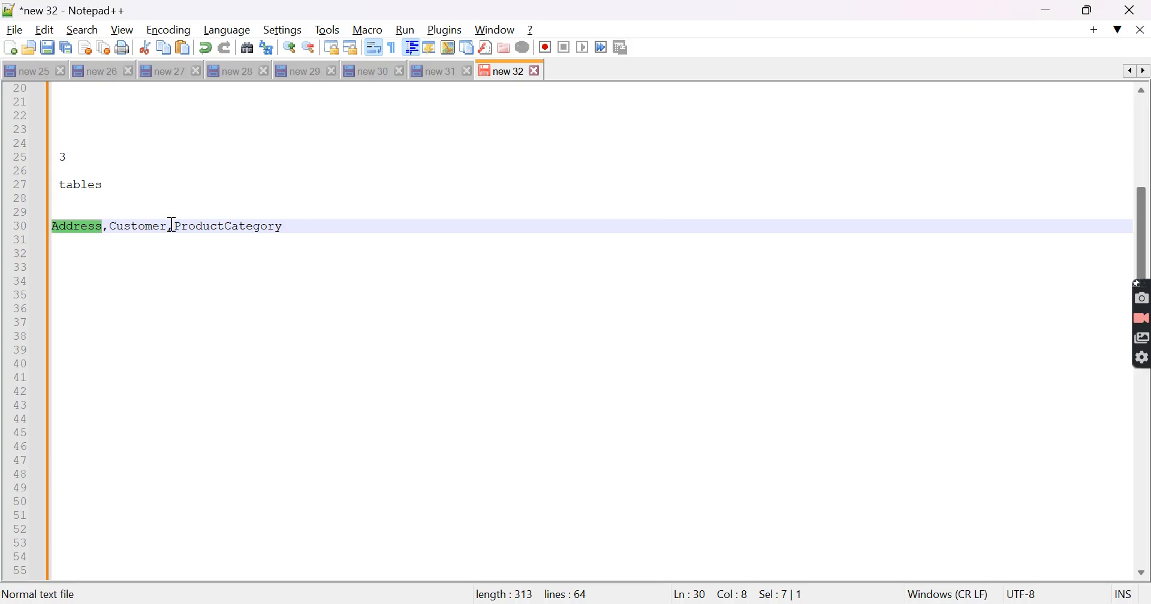
pyautogui.doubleClick(151, 228)
pyautogui.hotkey('ctrl', 'c')
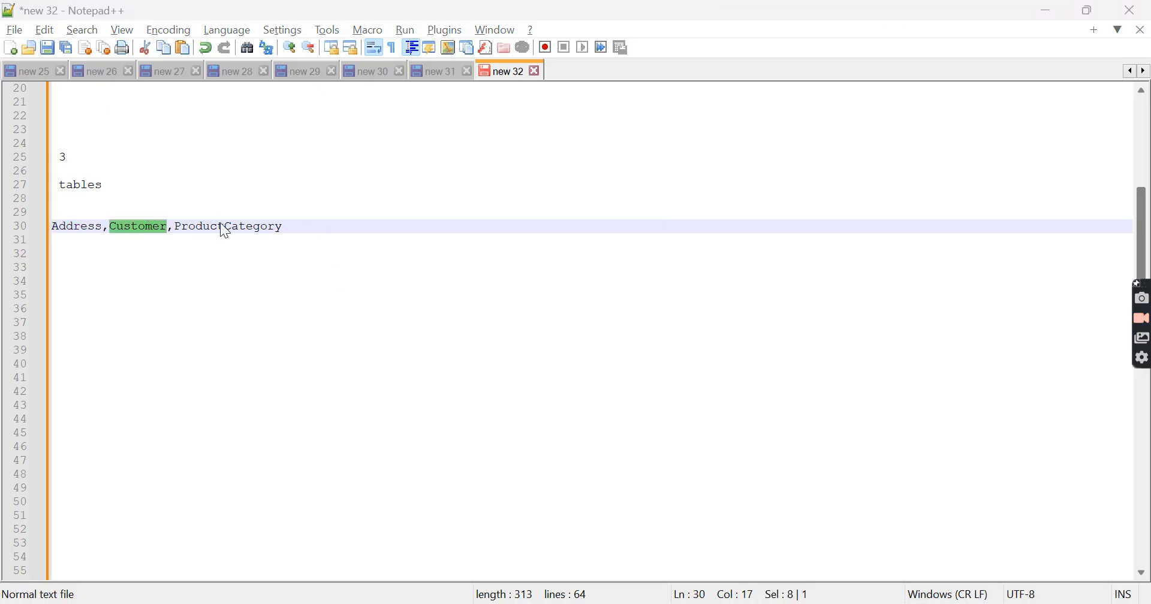
pyautogui.hotkey('alt', 'Tab')
pyautogui.hotkey('ctrl', 'v')
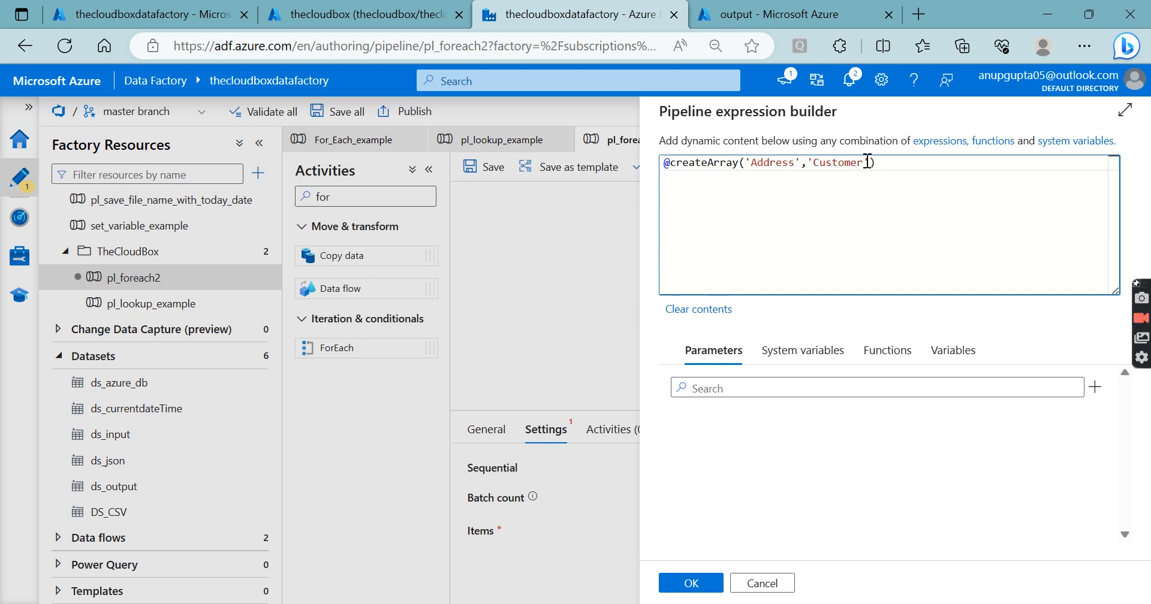
pyautogui.write(",'")
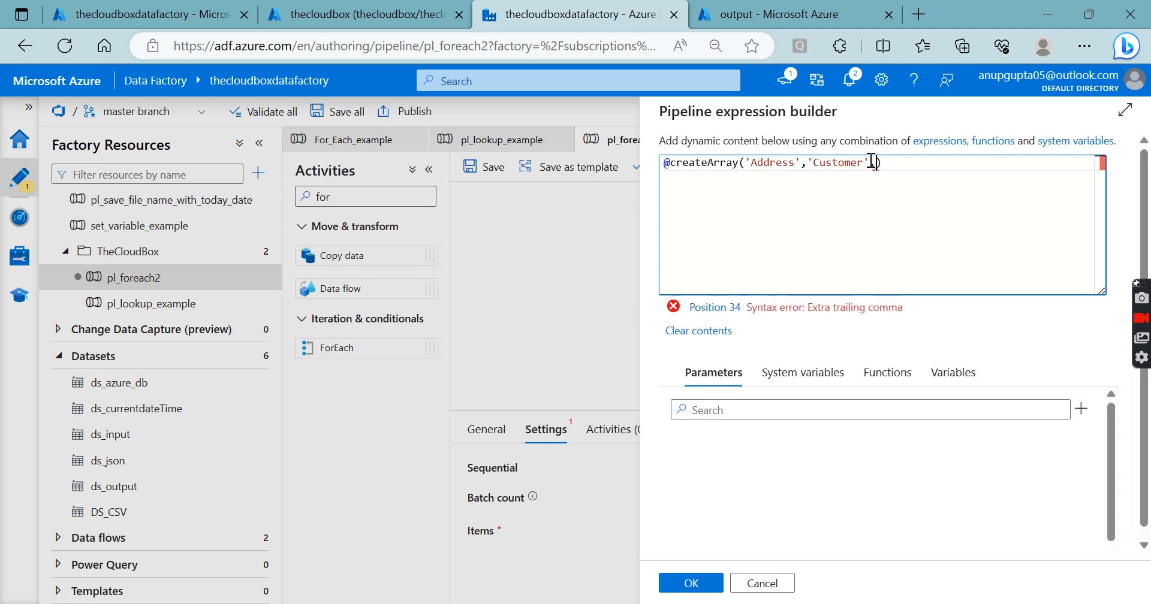
pyautogui.hotkey('alt', 'Tab')
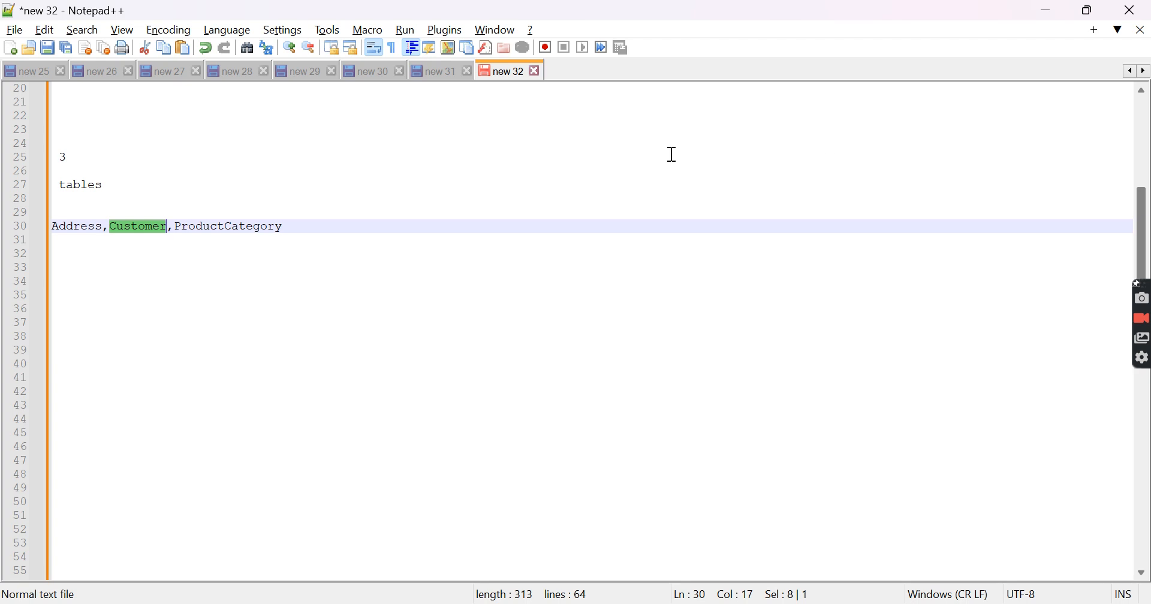
pyautogui.doubleClick(210, 227)
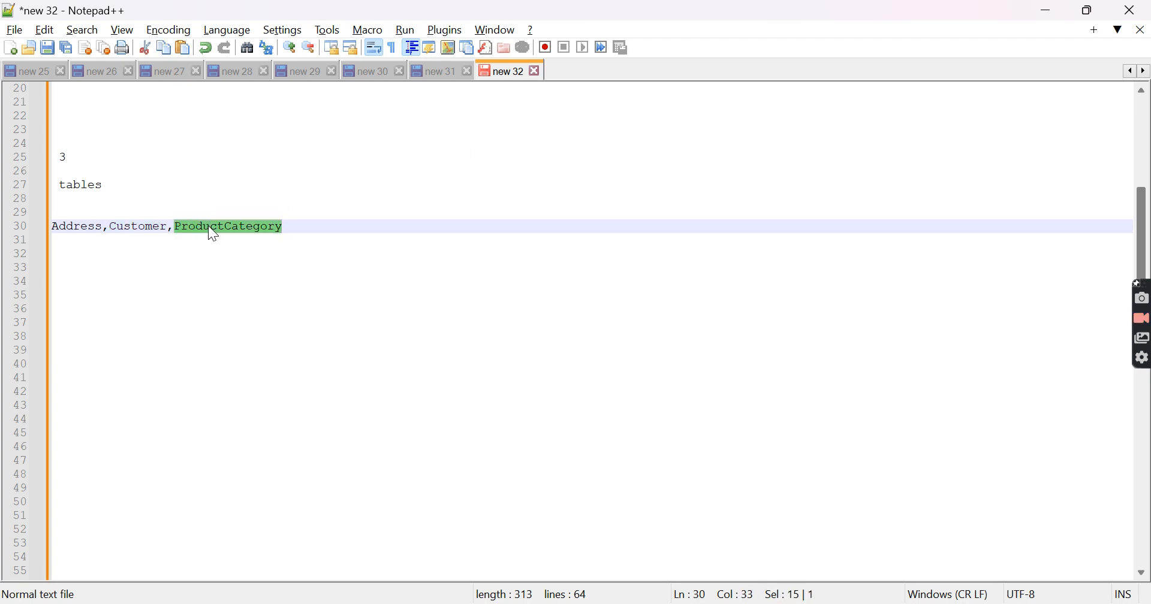
pyautogui.hotkey('alt', 'Tab')
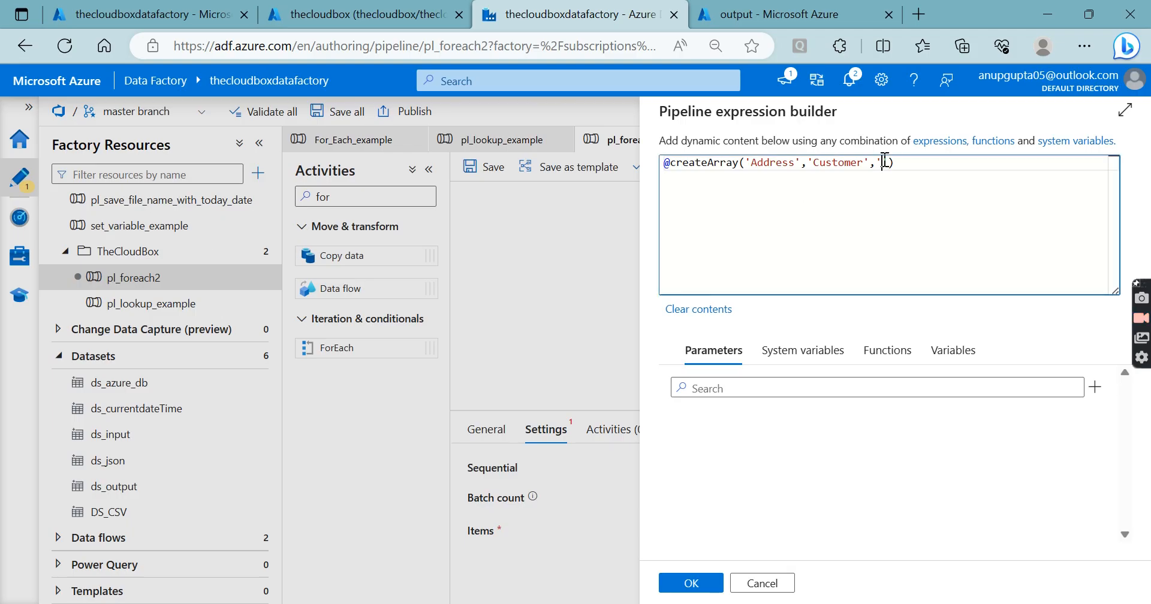
pyautogui.hotkey('ctrl', 'v')
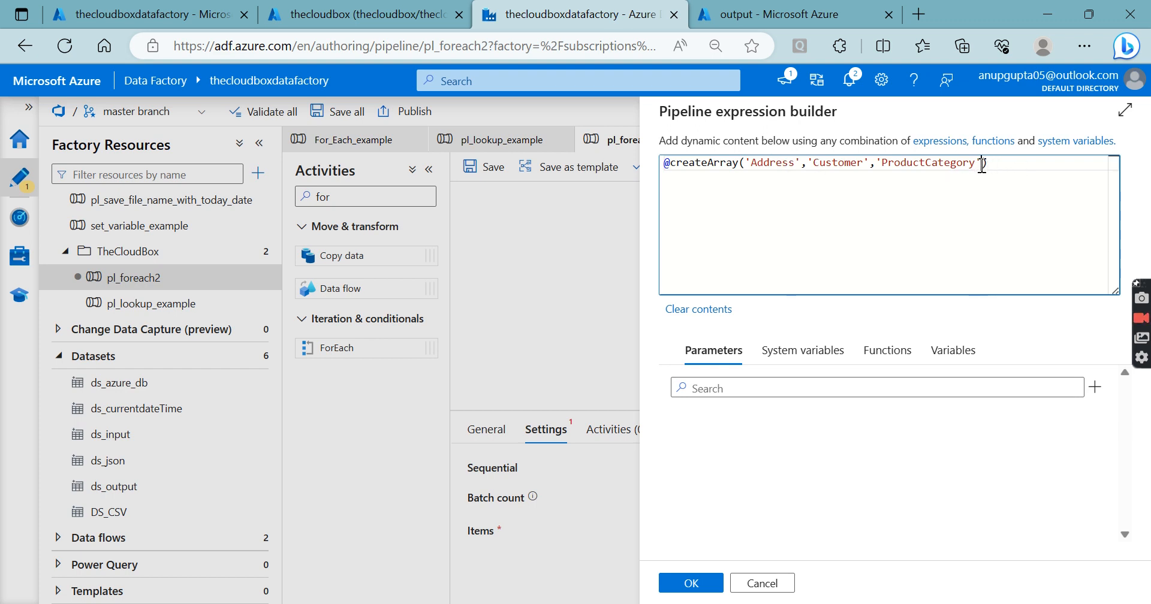
pyautogui.write(',')
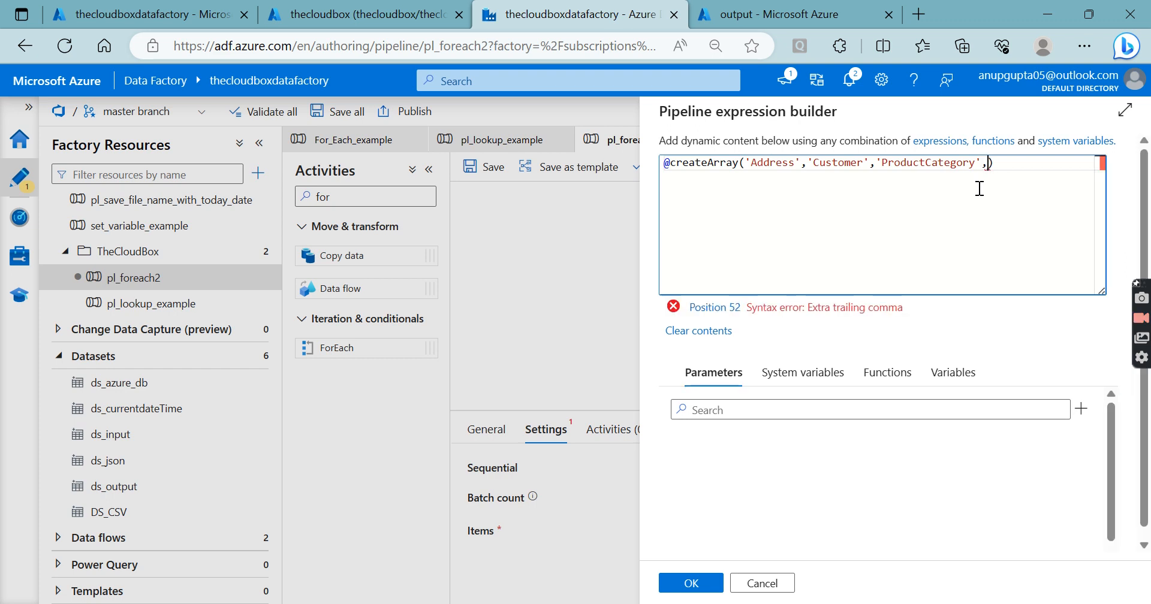
pyautogui.press('BackSpace')
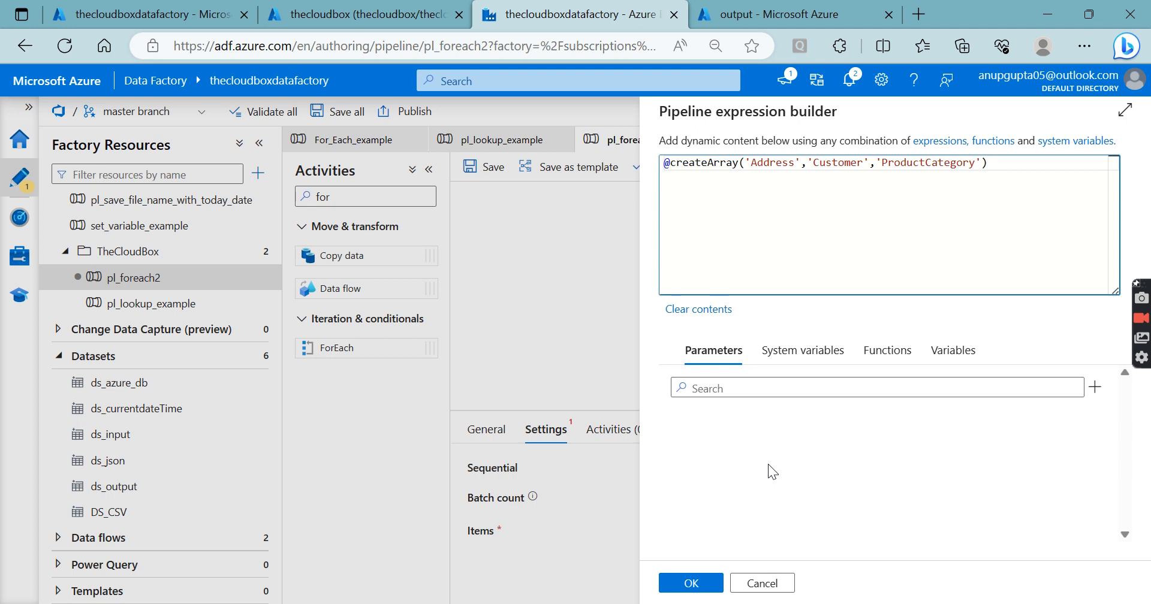
pyautogui.click(694, 585)
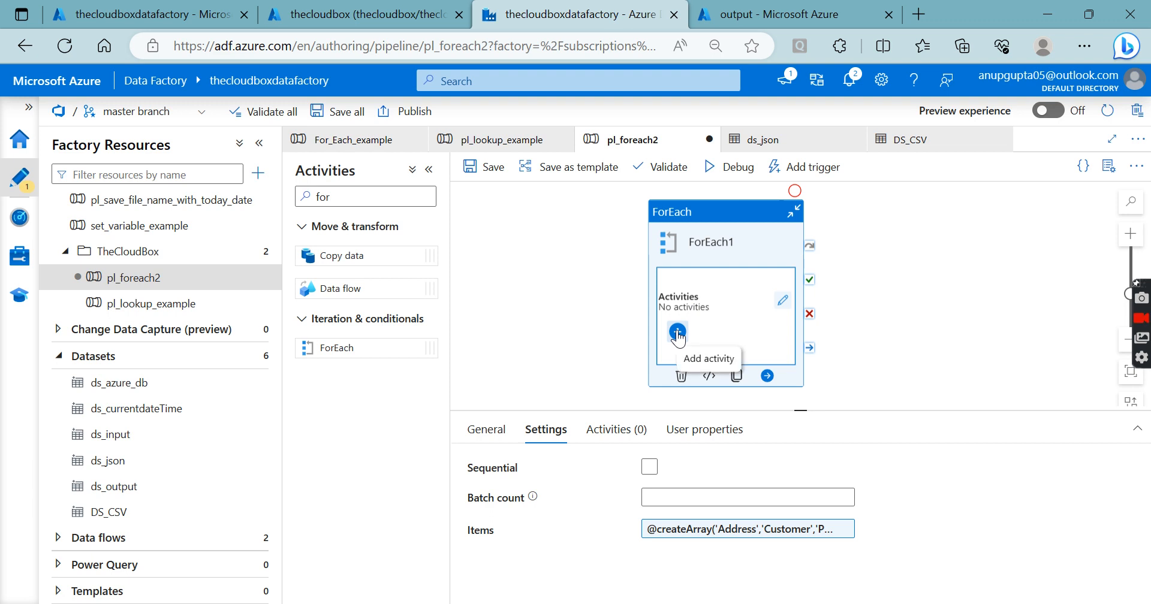
# Open the inner activities of ForEach1 for editing and add a Copy data activity to the canvas
pyautogui.click(616, 430)
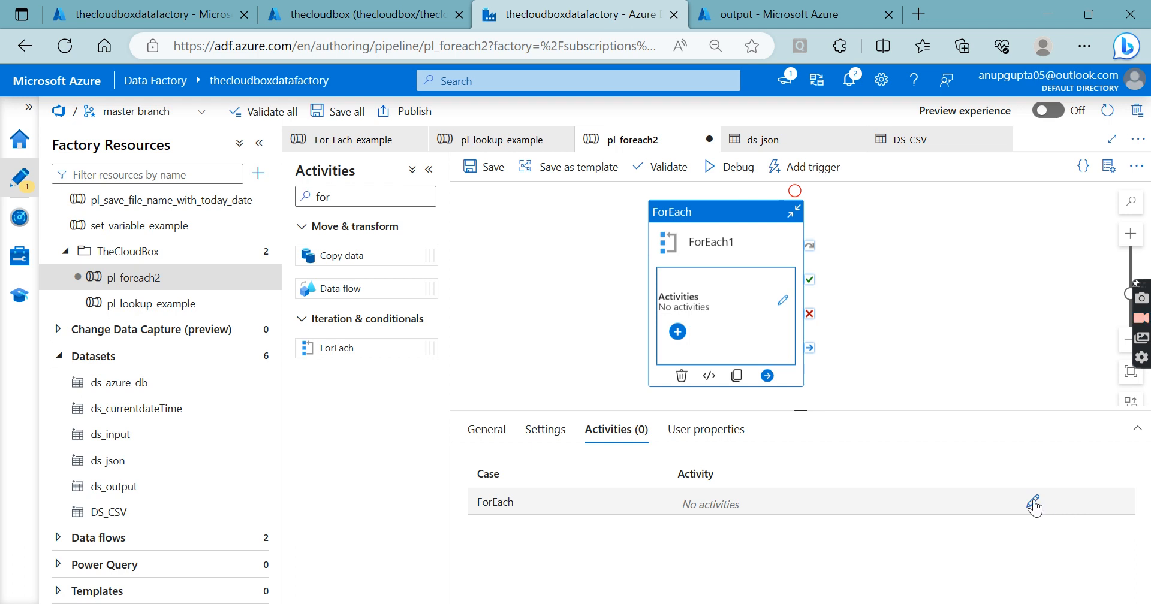
pyautogui.click(783, 302)
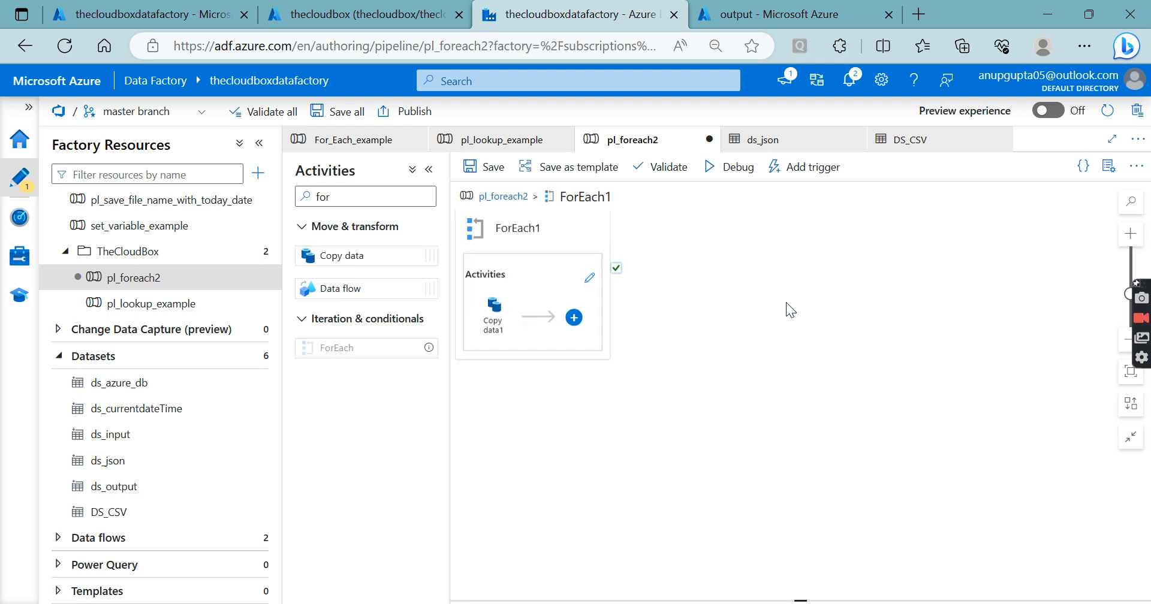
pyautogui.moveTo(323, 266); pyautogui.dragTo(652, 259)
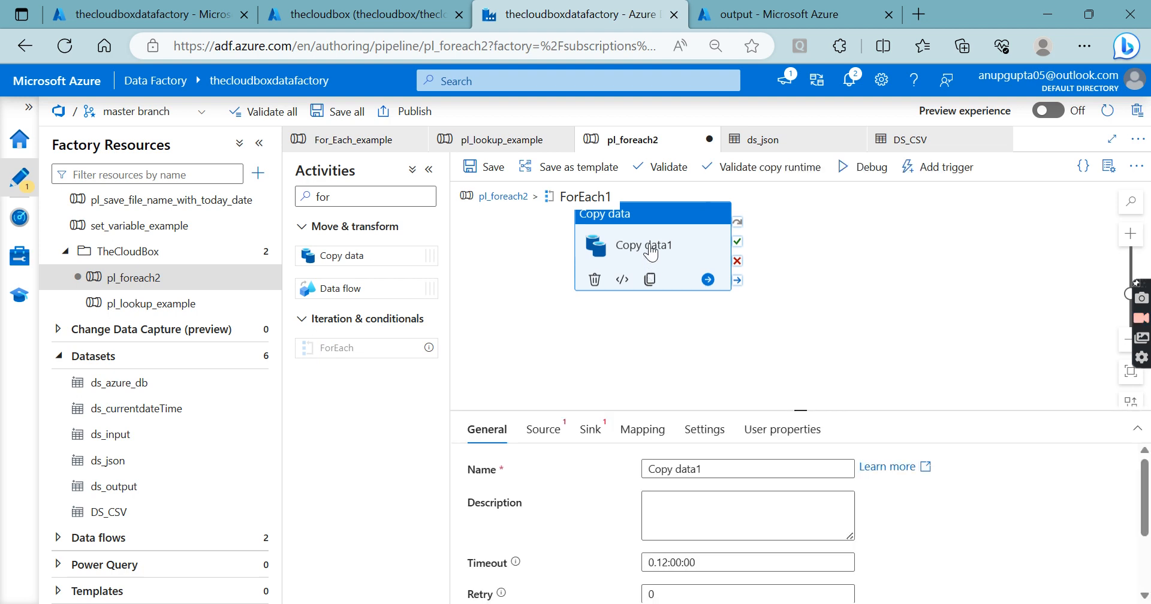
# Rename the Copy data activity inside ForEach1 to Copying_data_from_SQL
pyautogui.click(547, 430)
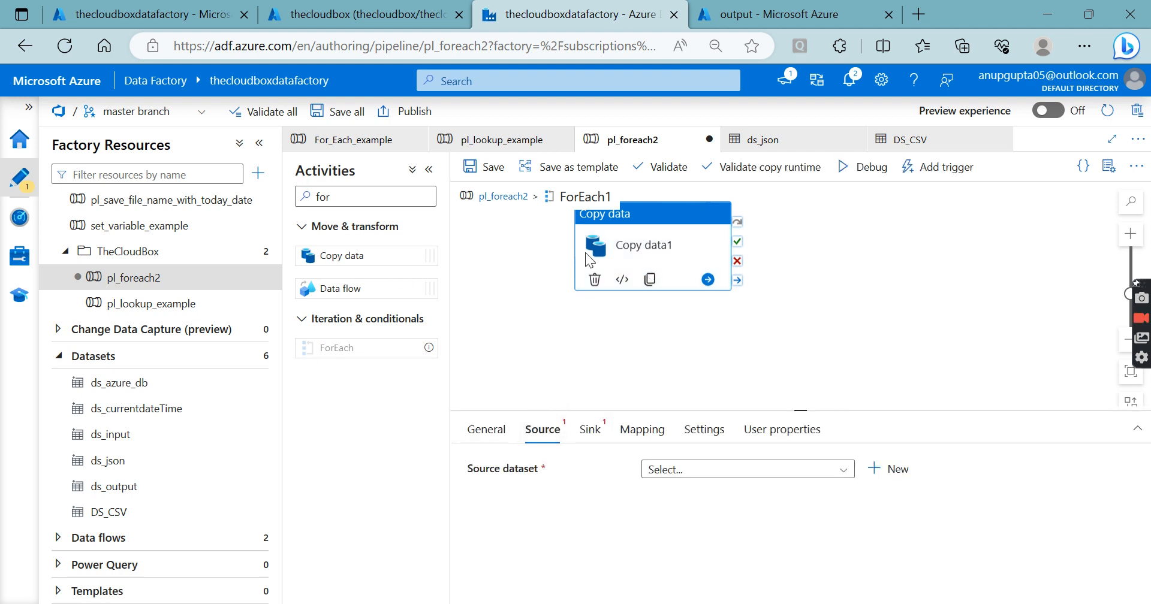
pyautogui.click(486, 430)
pyautogui.moveTo(714, 469); pyautogui.dragTo(632, 468)
pyautogui.write('Copying')
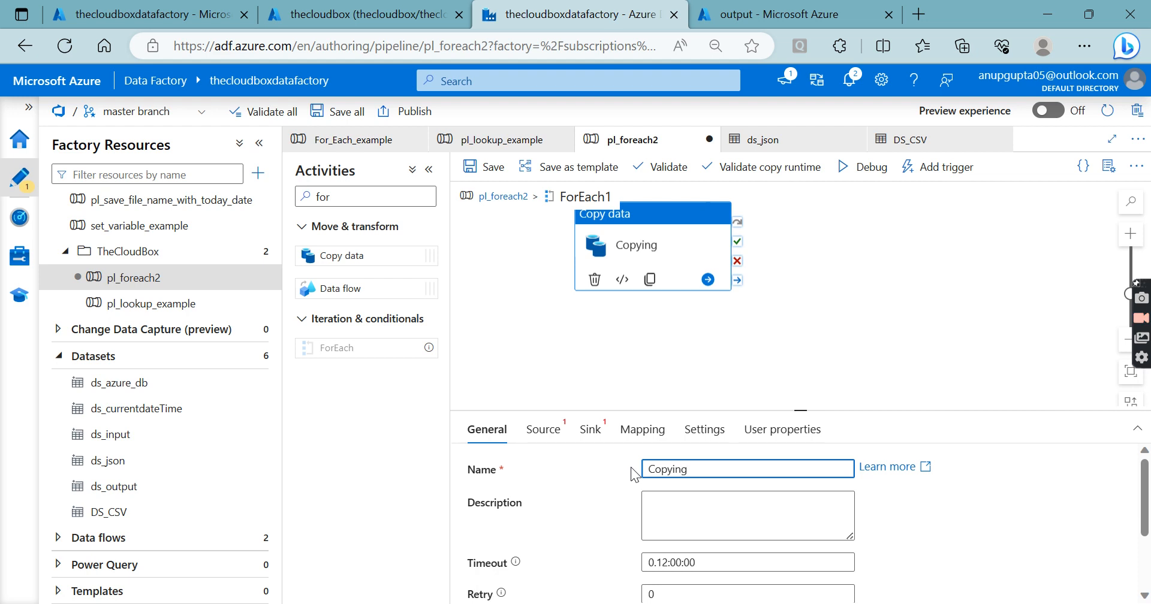
pyautogui.write('_data_from_SQL')
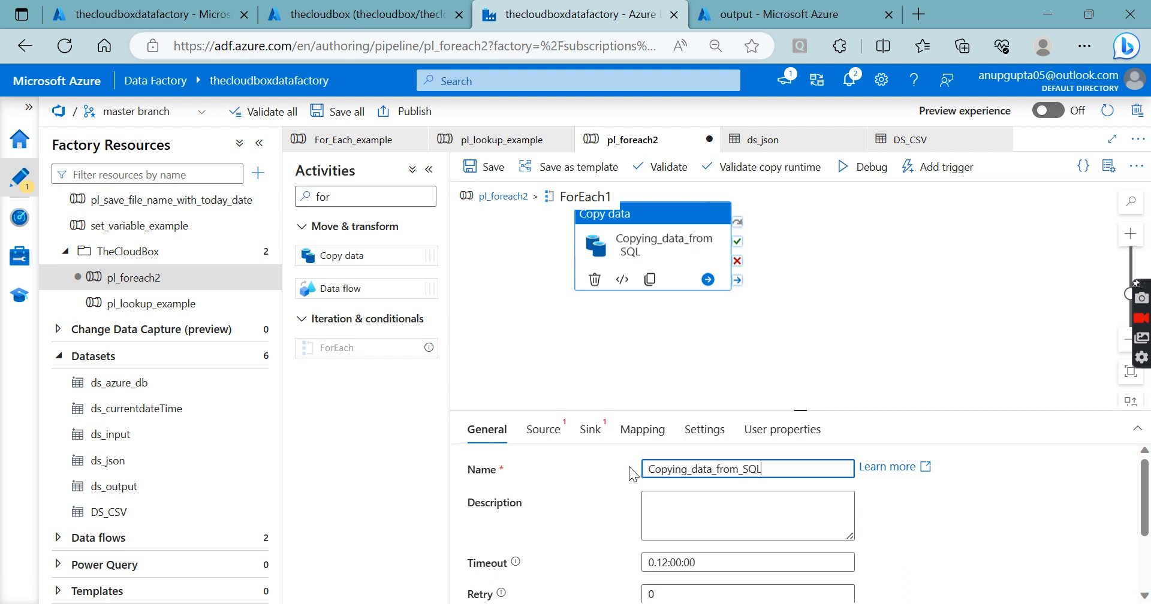
# Choose ds_azure_db as the source dataset of the Copying_data_from_SQL activity
pyautogui.click(650, 352)
pyautogui.click(646, 288)
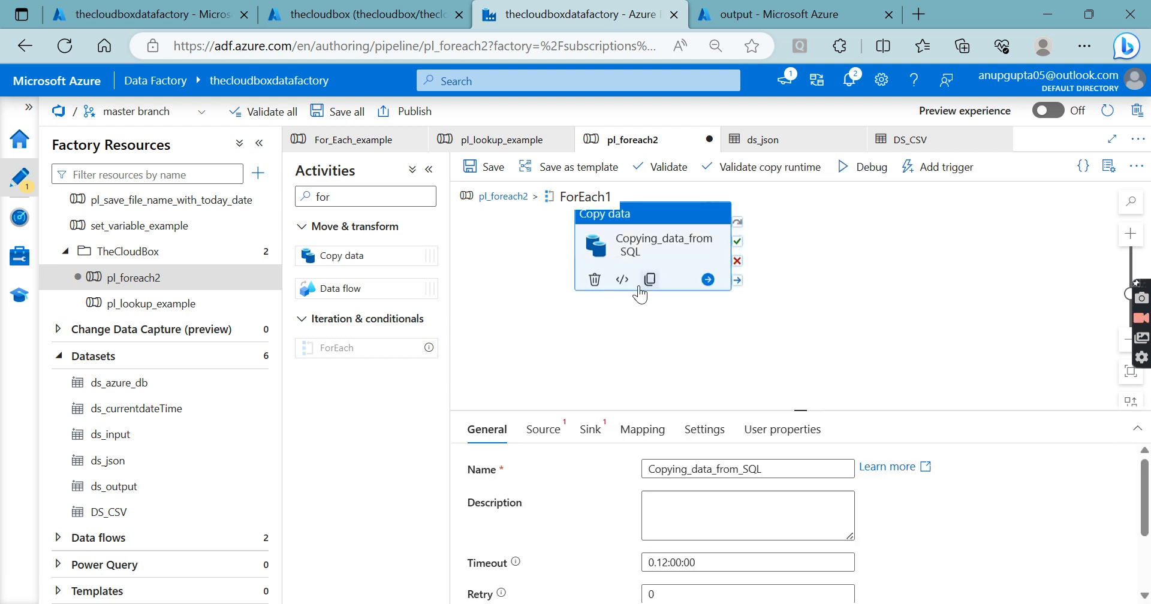
pyautogui.click(553, 428)
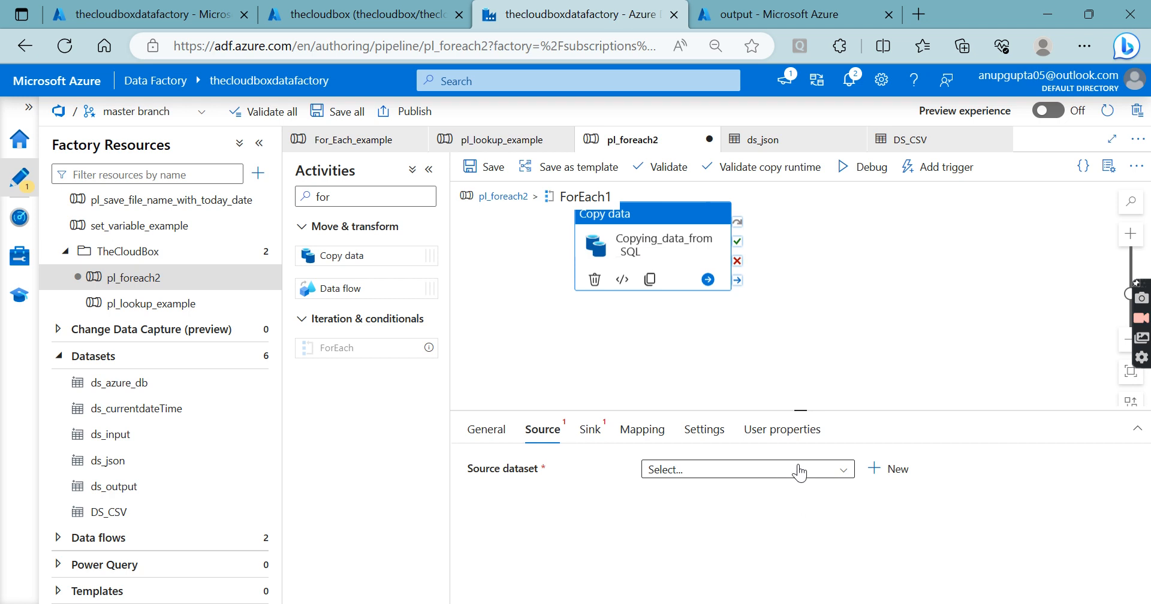
pyautogui.moveTo(800, 412); pyautogui.dragTo(801, 330)
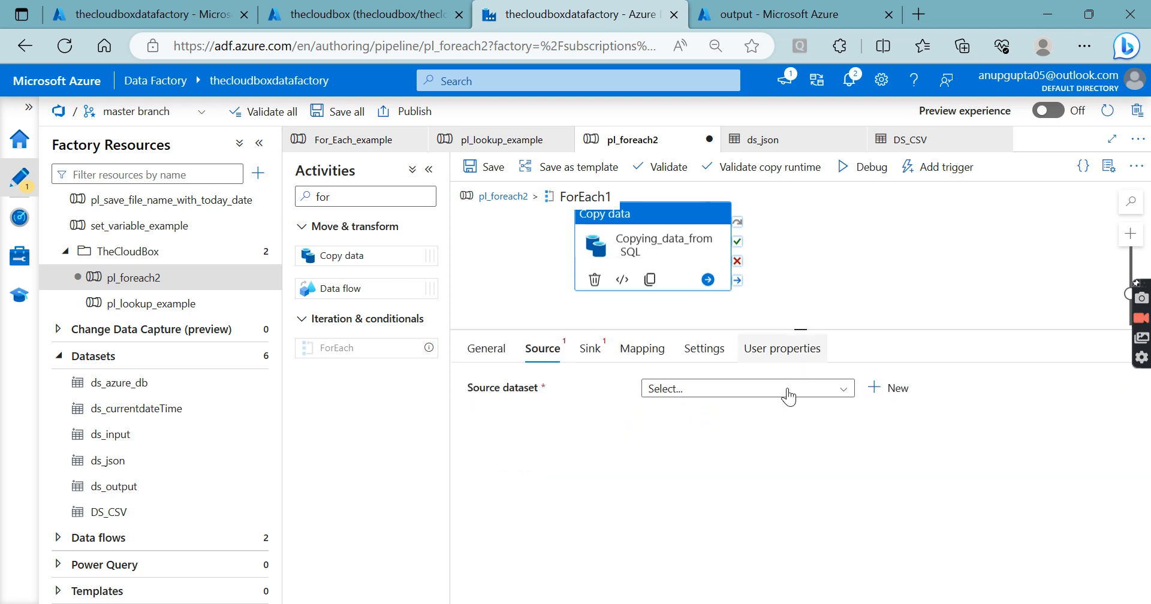
pyautogui.click(817, 396)
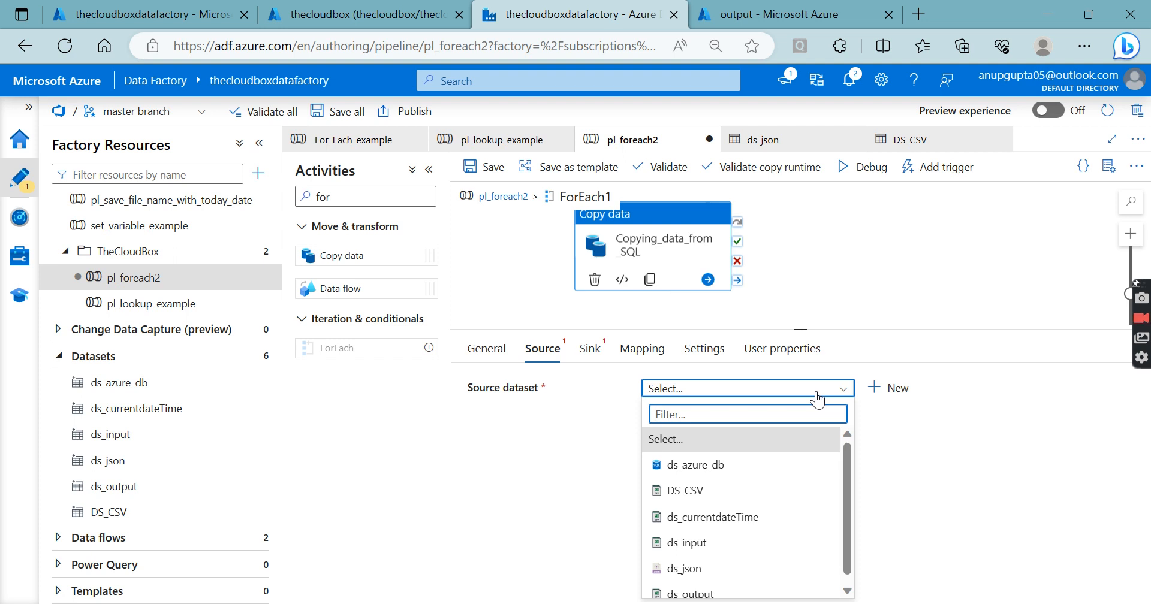
pyautogui.click(716, 469)
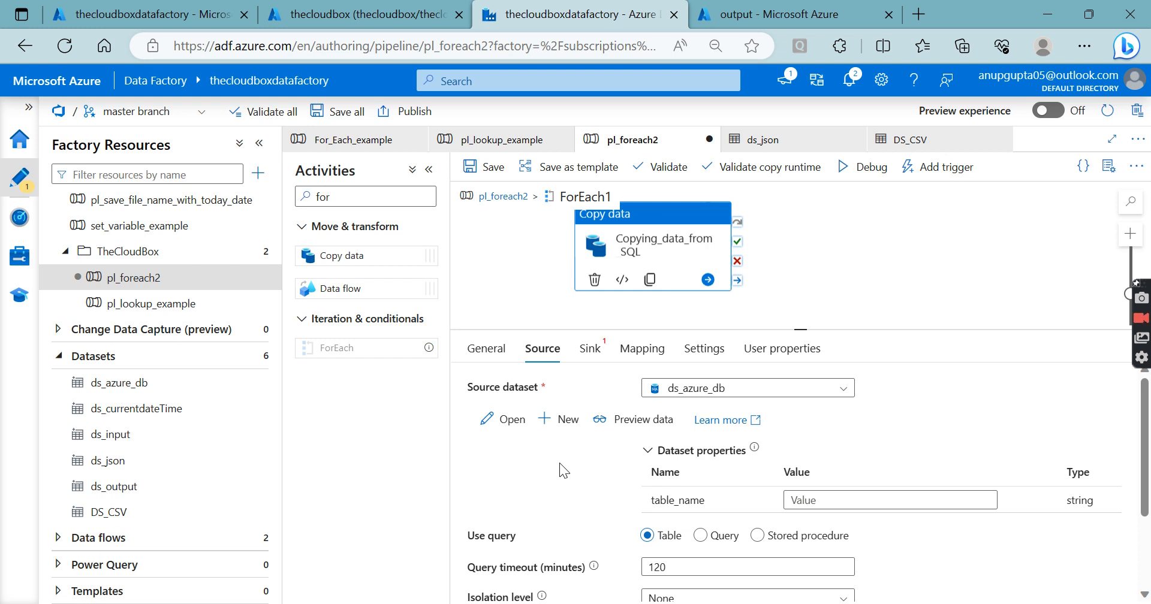
# Examine the schema and table name settings of the ds_azure_db dataset and compare them with the tables listed in the thecloudbox SQL database
pyautogui.click(832, 500)
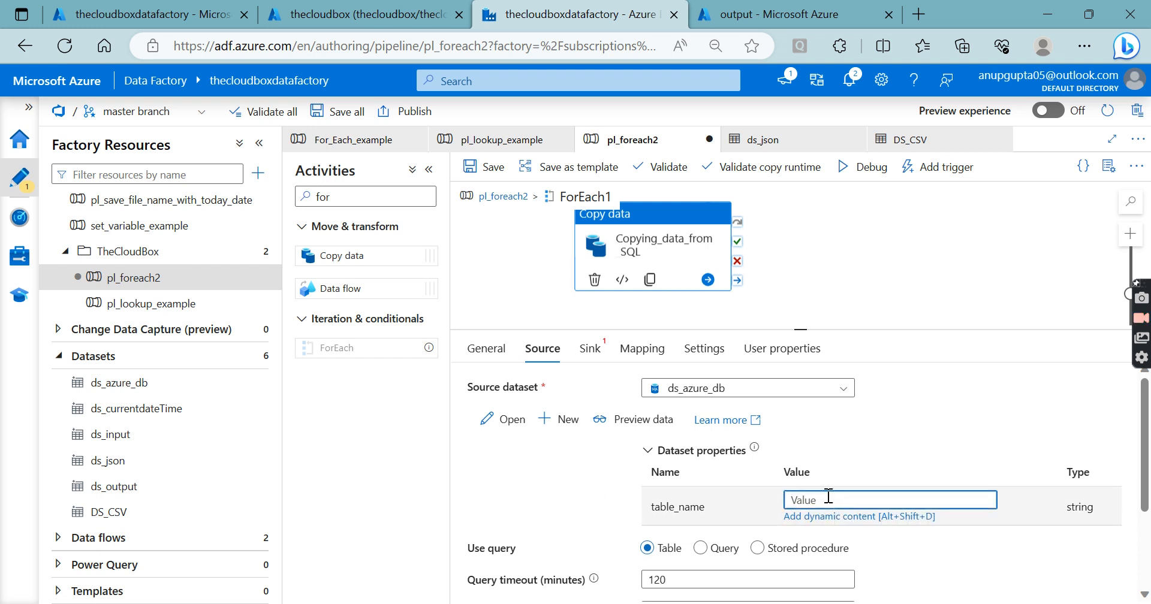
pyautogui.click(511, 420)
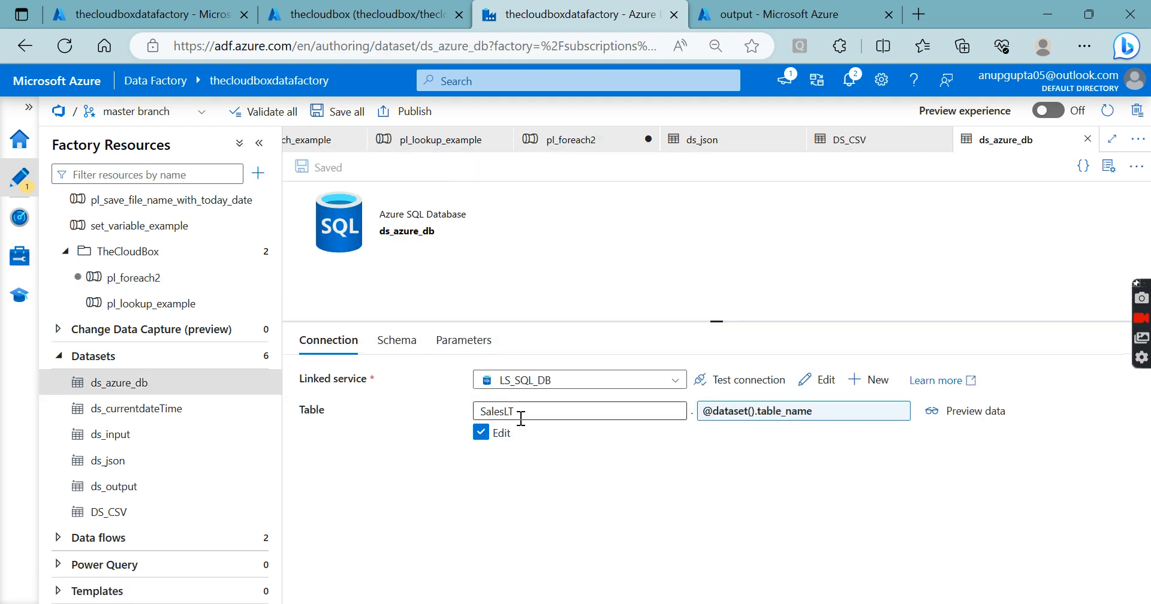
pyautogui.click(522, 413)
pyautogui.doubleClick(522, 413)
pyautogui.click(409, 491)
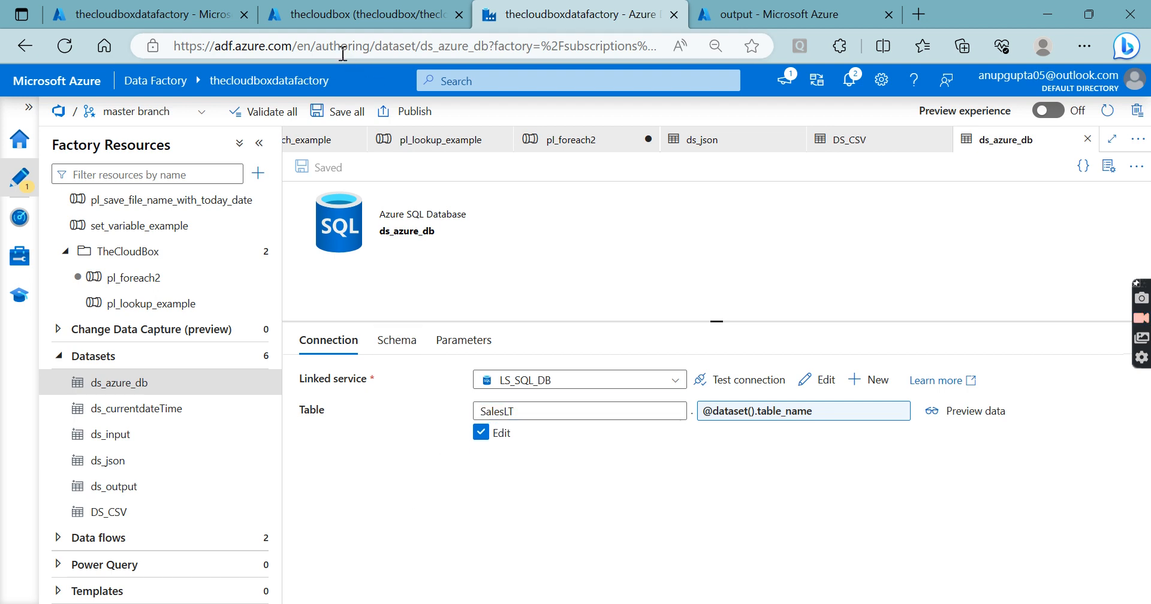
pyautogui.click(366, 15)
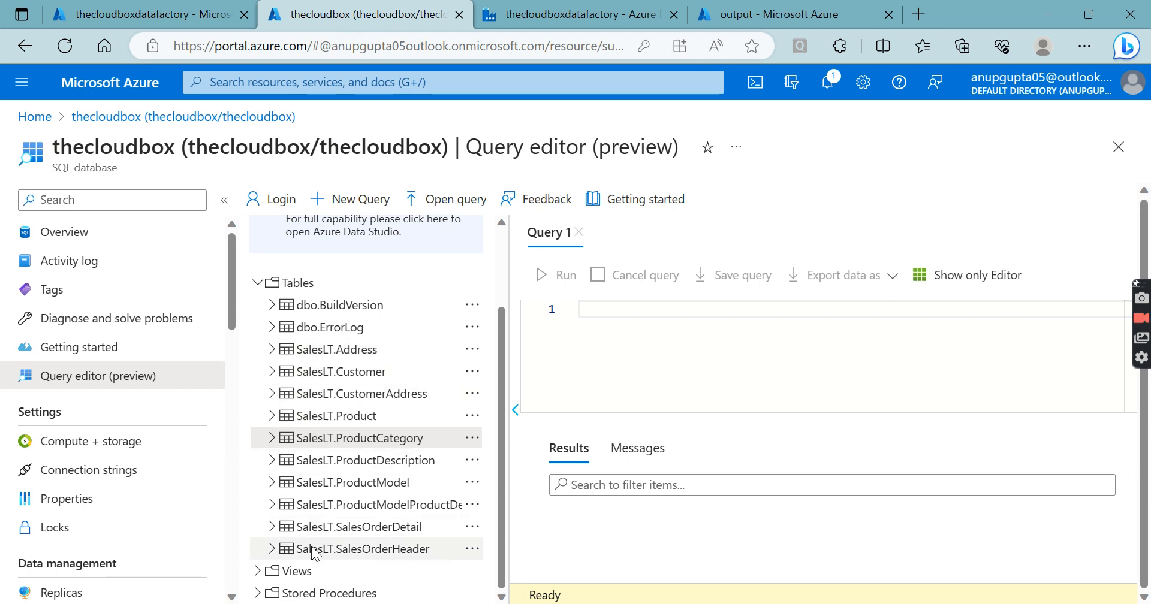
pyautogui.click(573, 21)
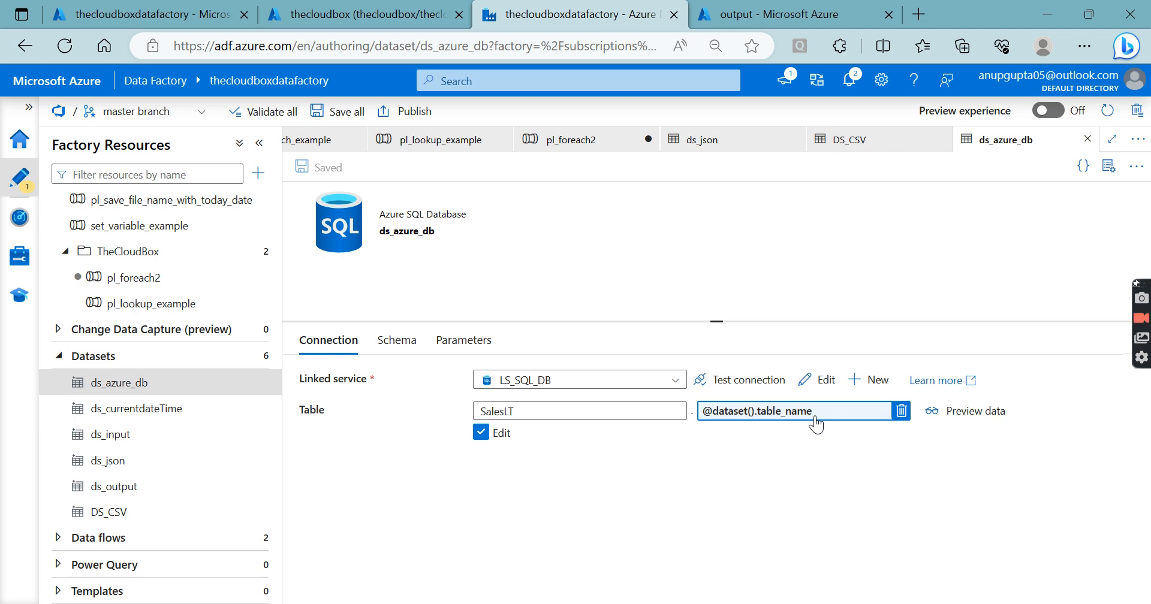
pyautogui.click(566, 141)
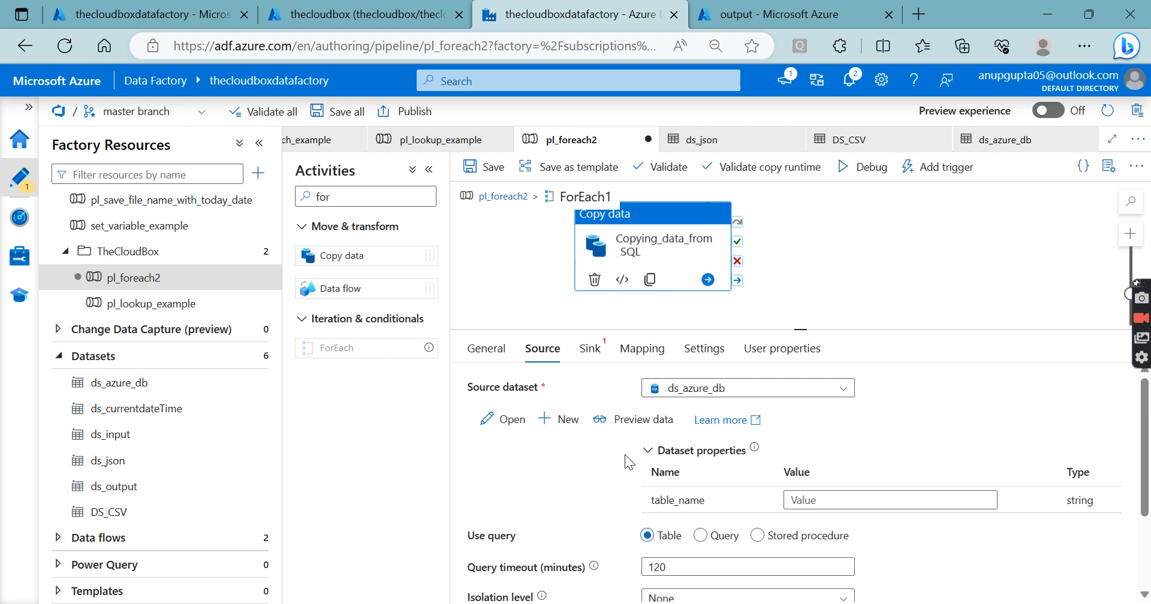
# Review the table names in the Items expression of ForEach1 in pl_foreach2
pyautogui.scroll(-3, 598, 486)
pyautogui.scroll(3, 599, 486)
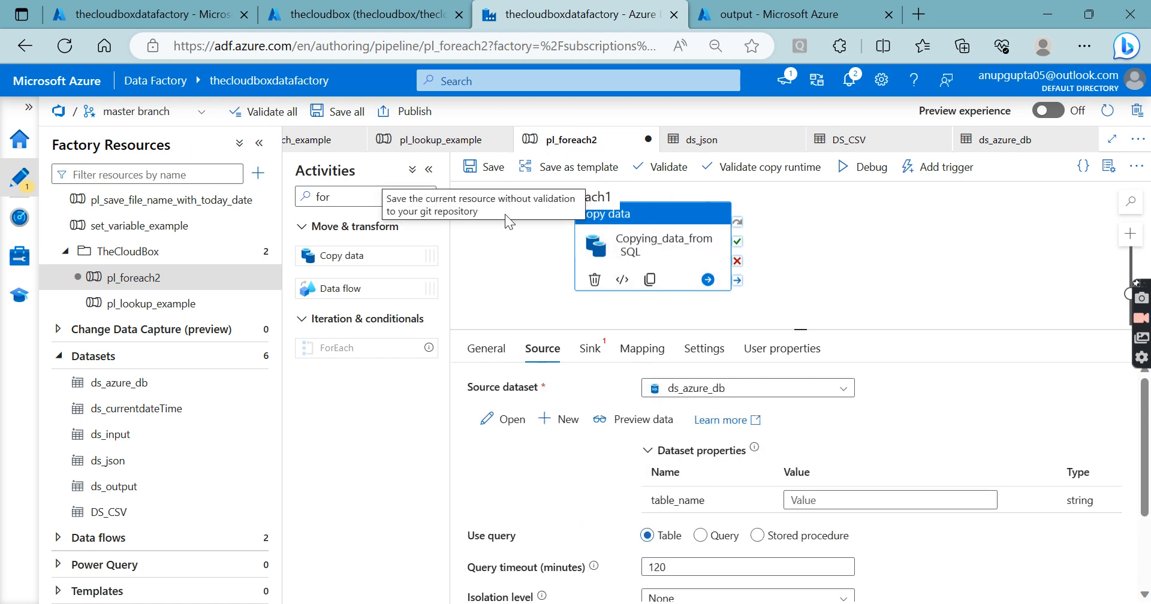
pyautogui.click(505, 197)
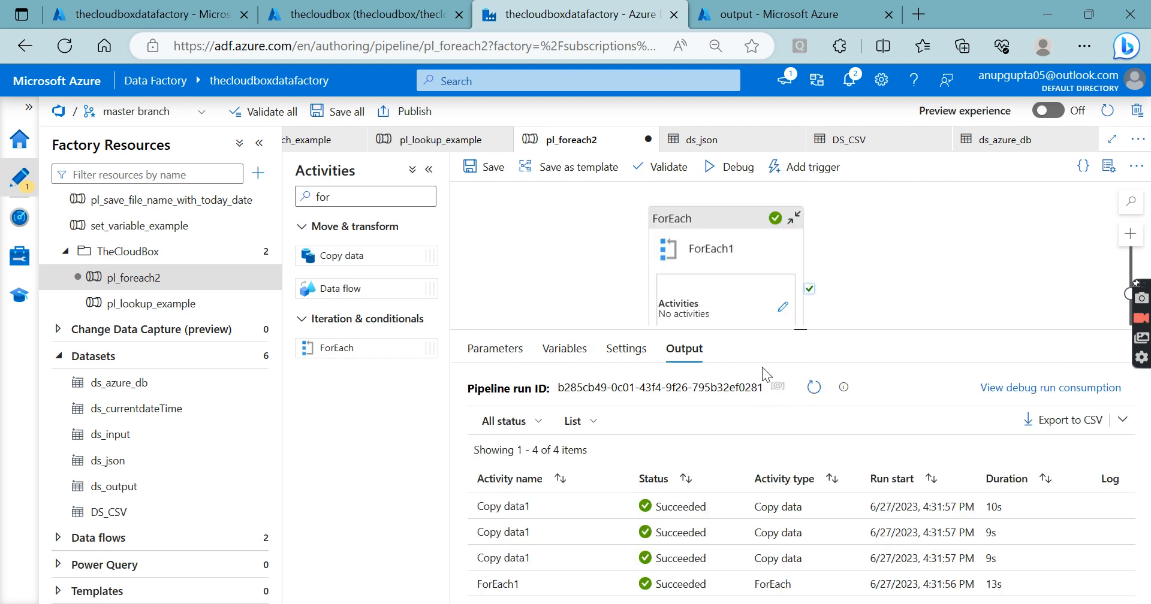
pyautogui.click(725, 246)
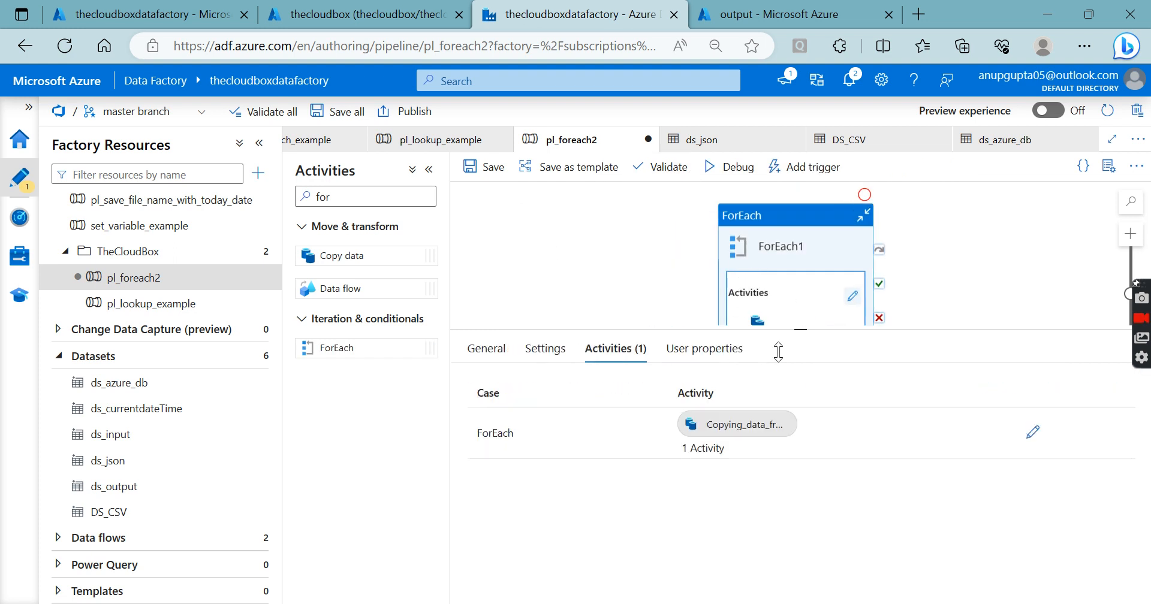
pyautogui.click(505, 352)
pyautogui.click(546, 349)
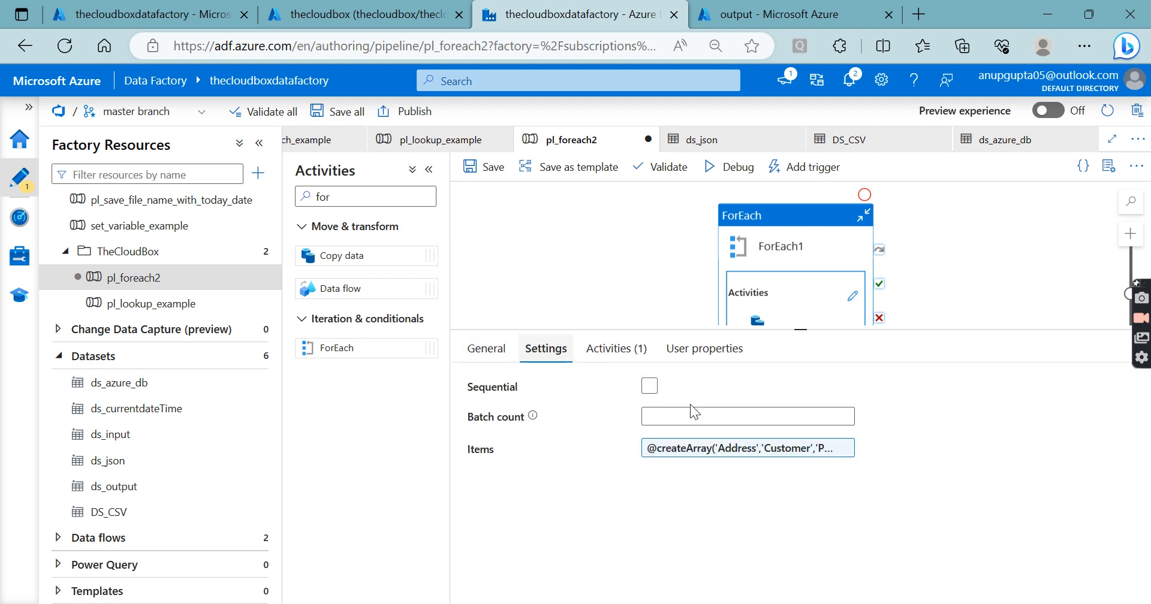
pyautogui.click(712, 451)
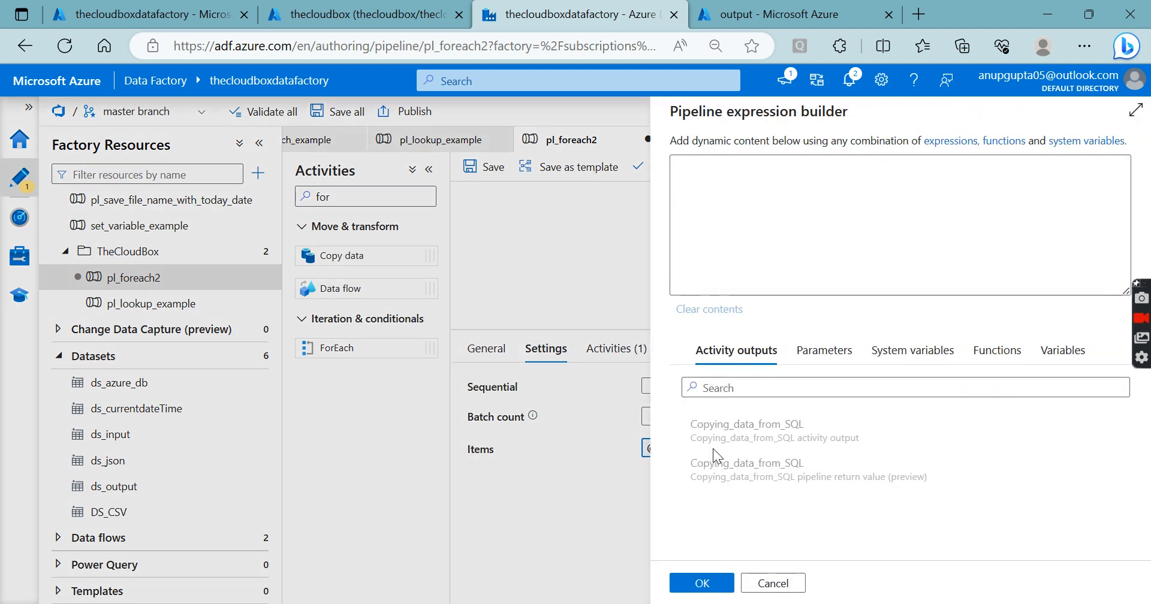
pyautogui.doubleClick(772, 164)
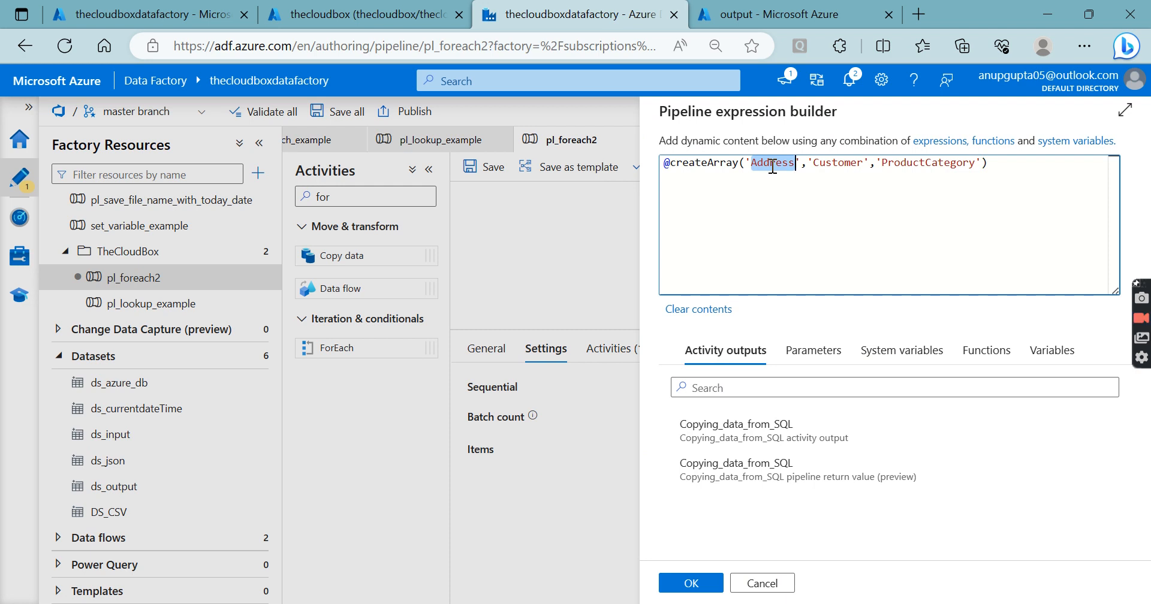
pyautogui.doubleClick(836, 164)
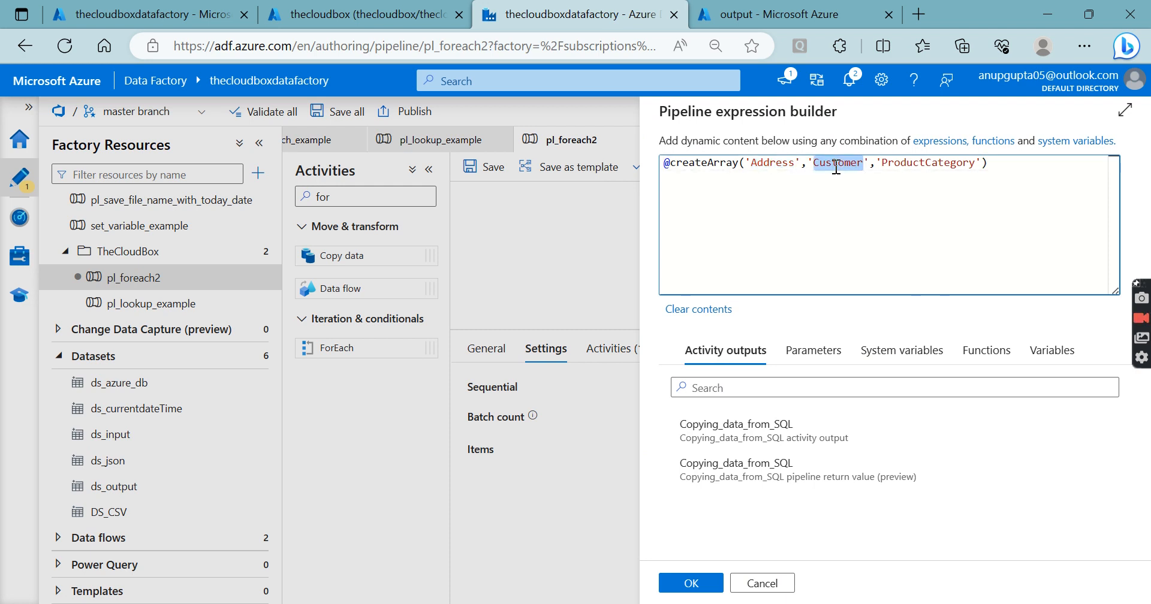
pyautogui.doubleClick(899, 165)
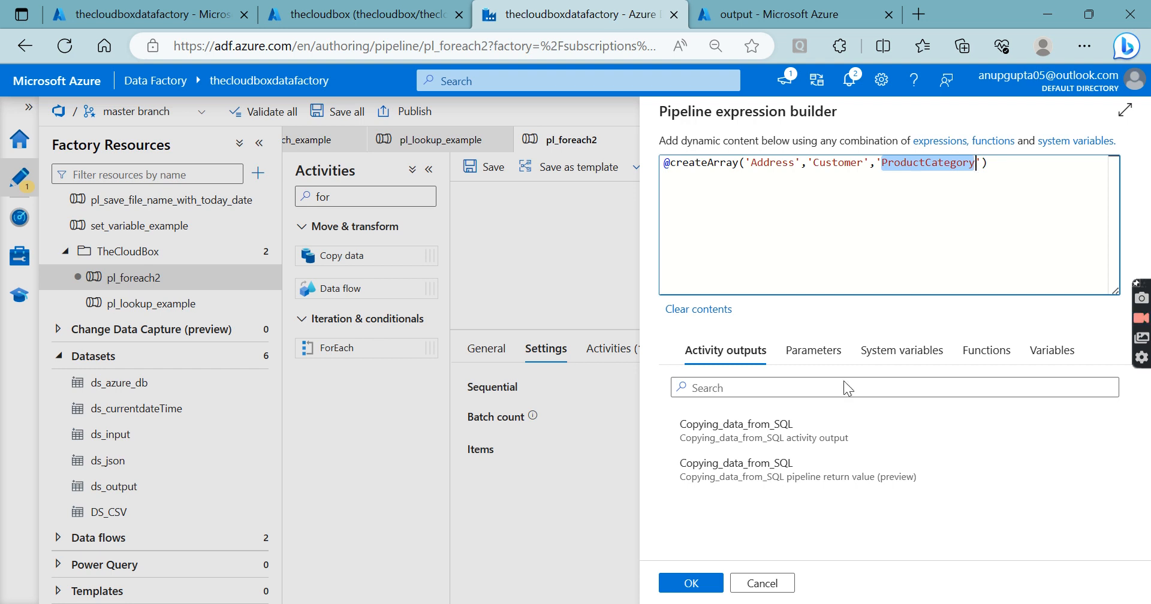
pyautogui.click(690, 582)
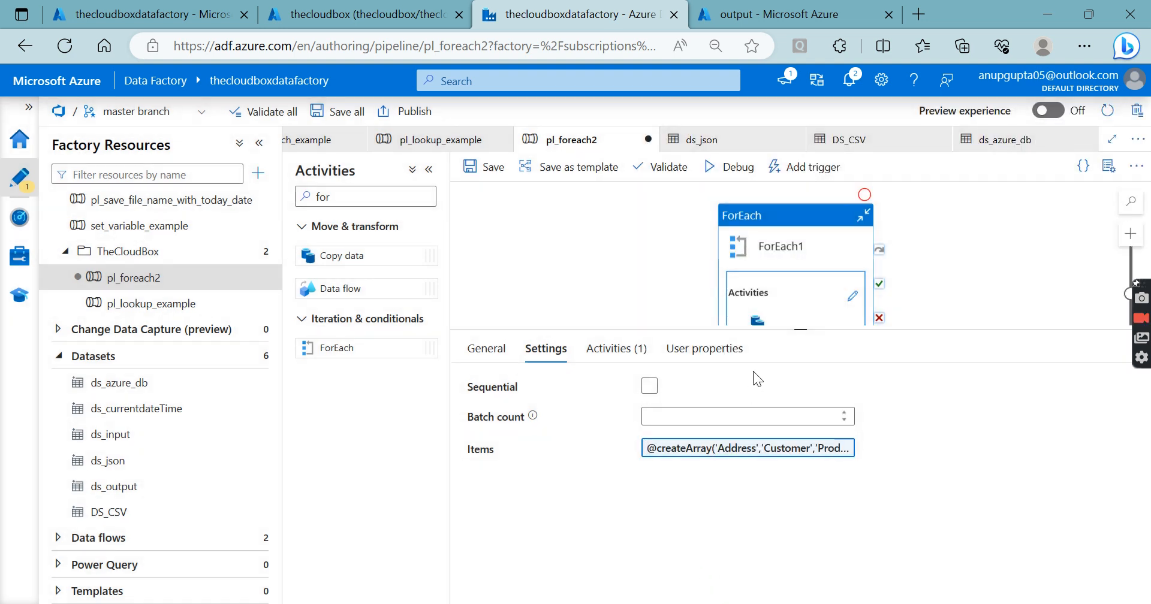
pyautogui.click(760, 324)
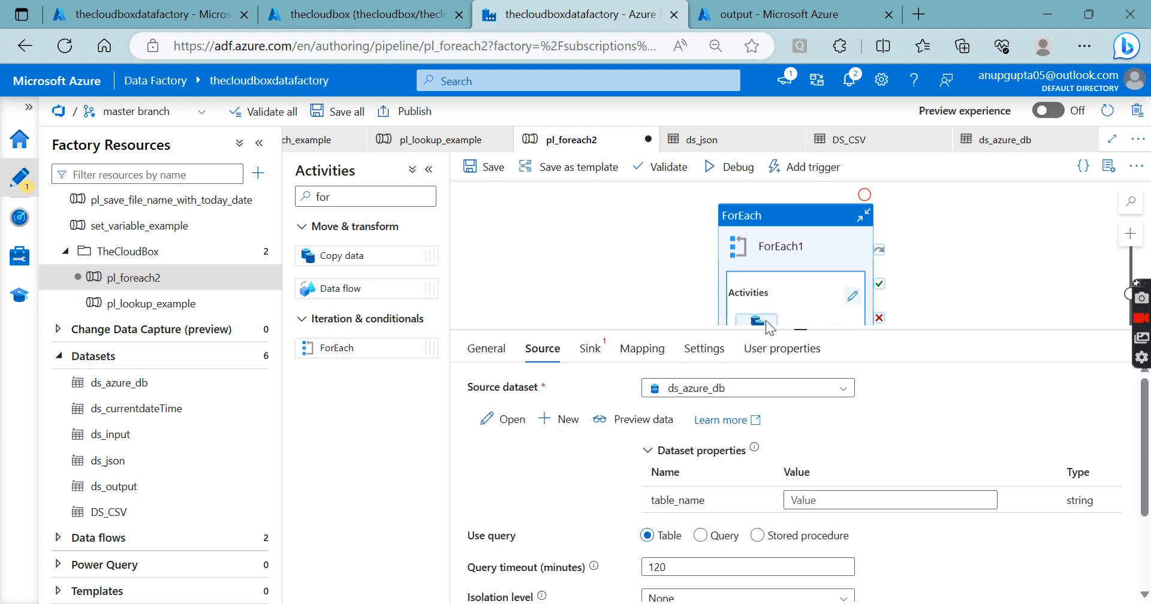
pyautogui.click(824, 496)
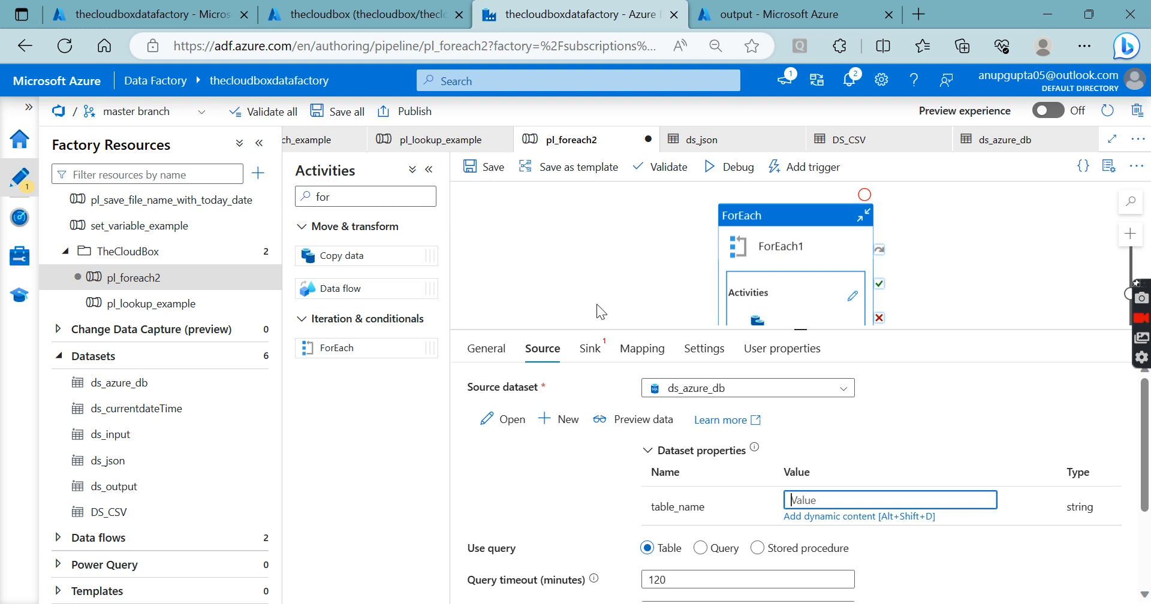
pyautogui.click(834, 516)
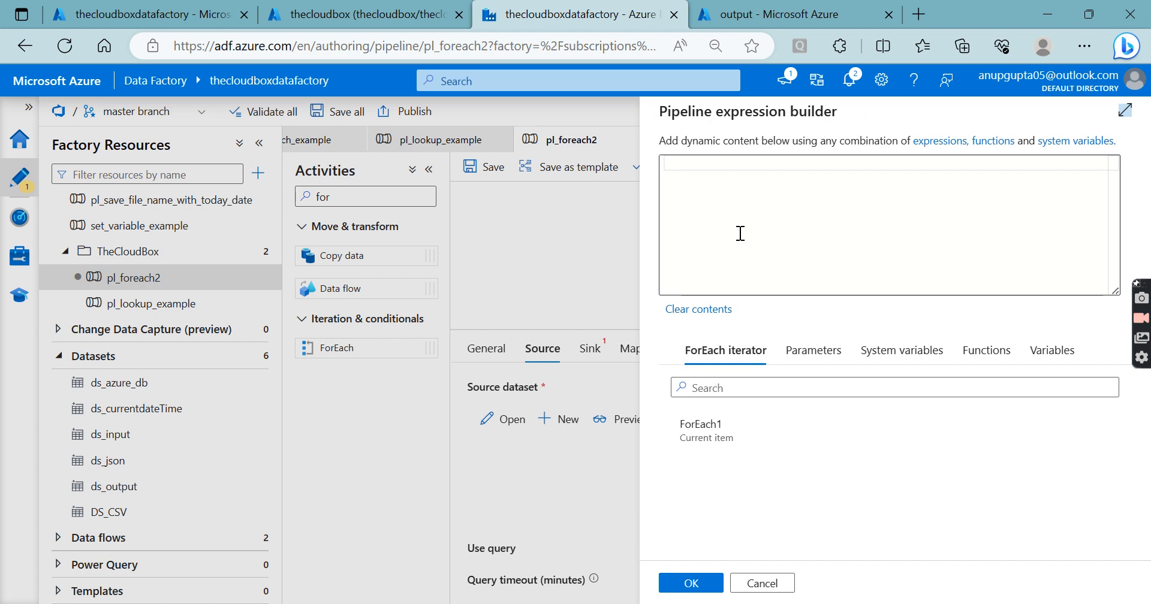
pyautogui.click(726, 163)
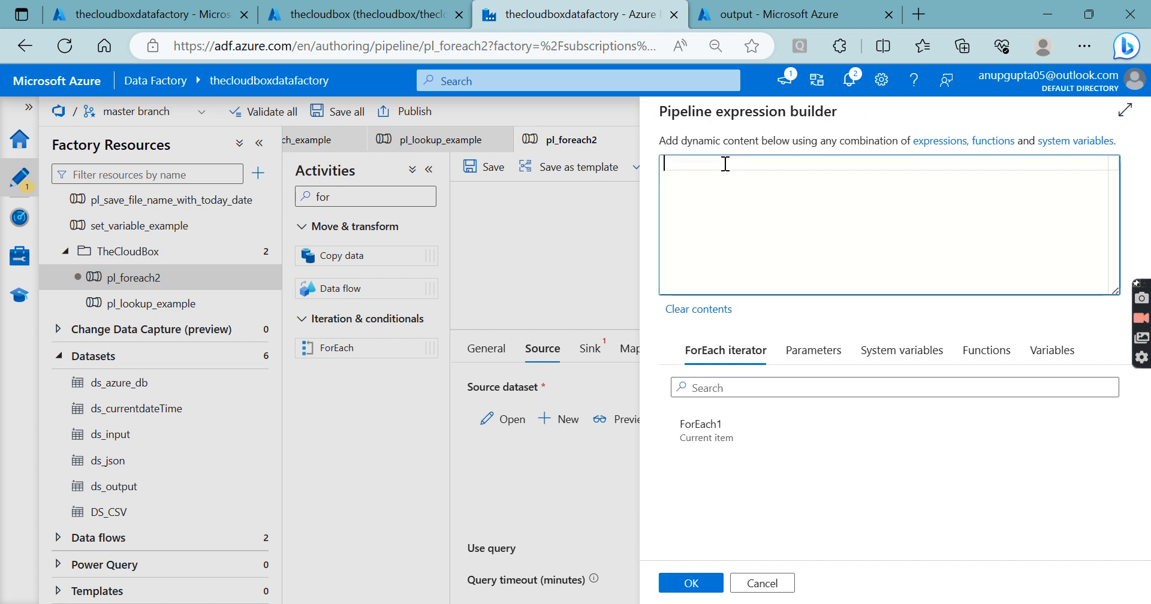
pyautogui.click(705, 444)
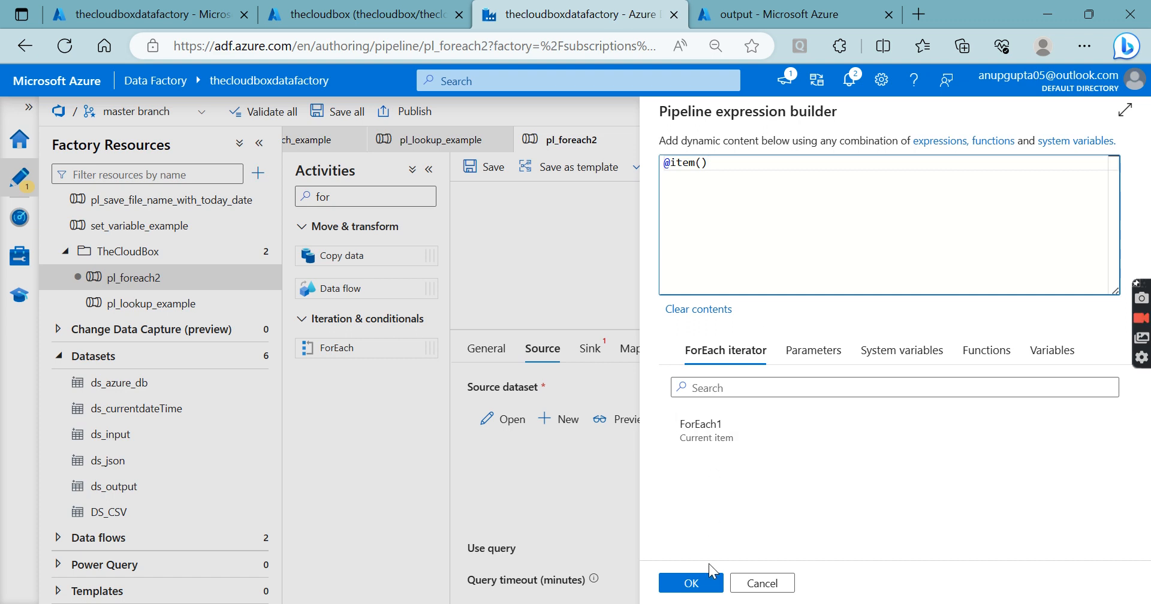
pyautogui.click(711, 584)
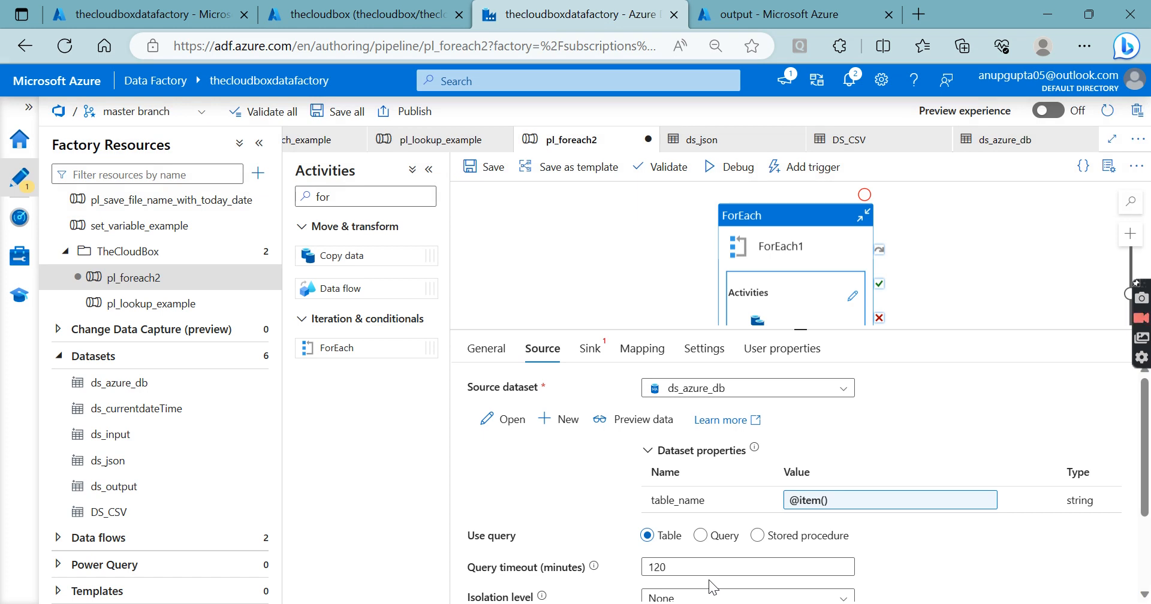
pyautogui.scroll(-2, 705, 564)
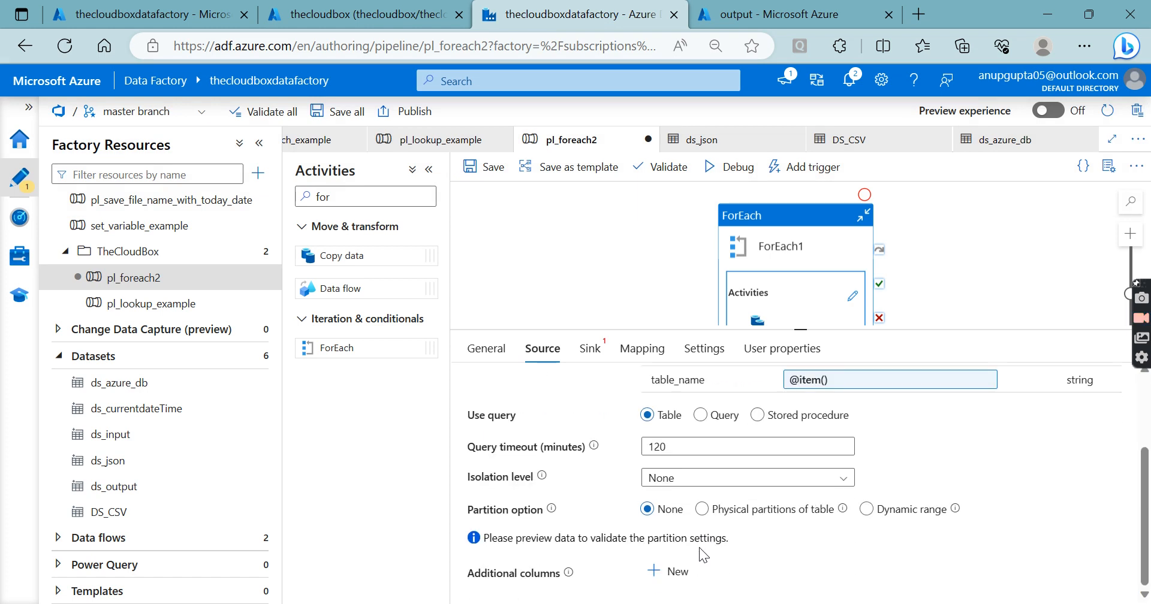
pyautogui.scroll(2, 699, 548)
# Choose DS_CSV as the sink dataset of the Copying_data_from_SQL activity
pyautogui.click(595, 357)
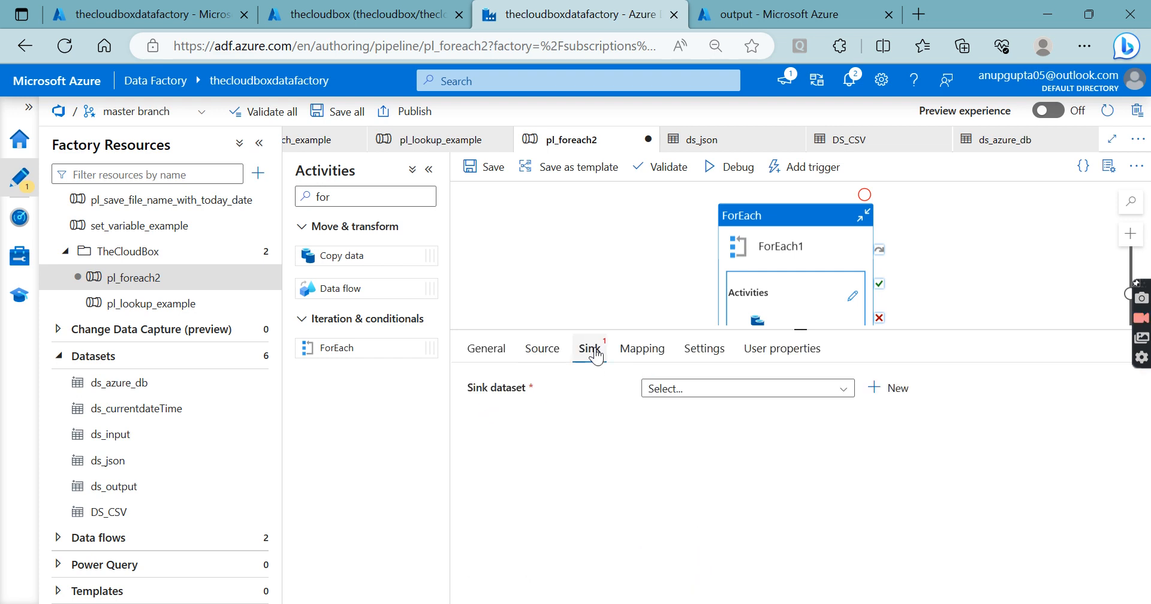
pyautogui.click(711, 390)
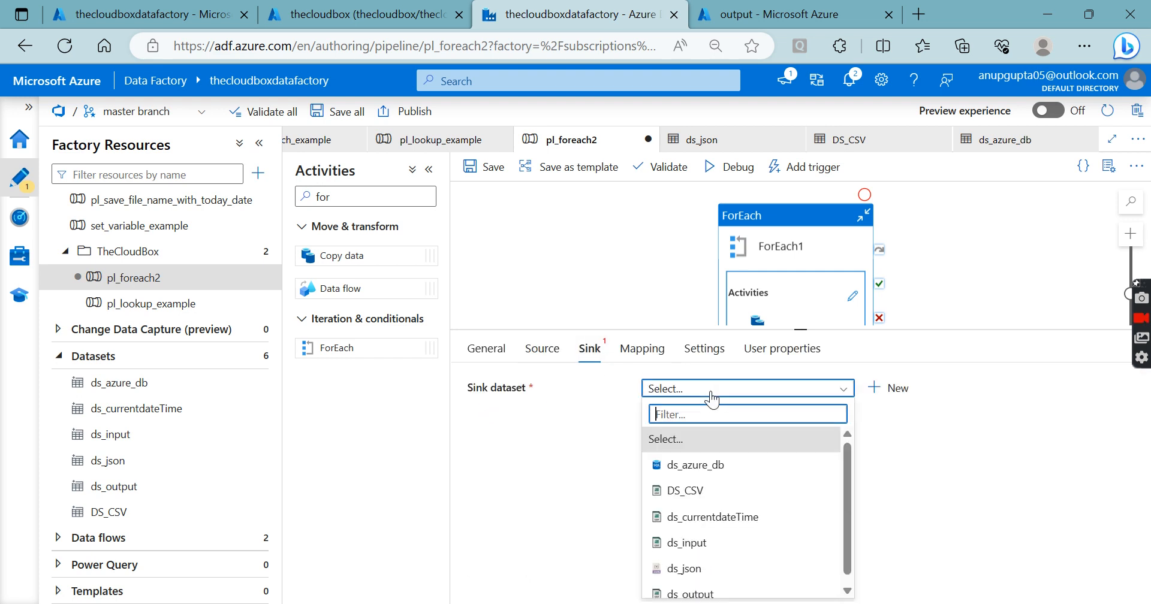
pyautogui.click(717, 497)
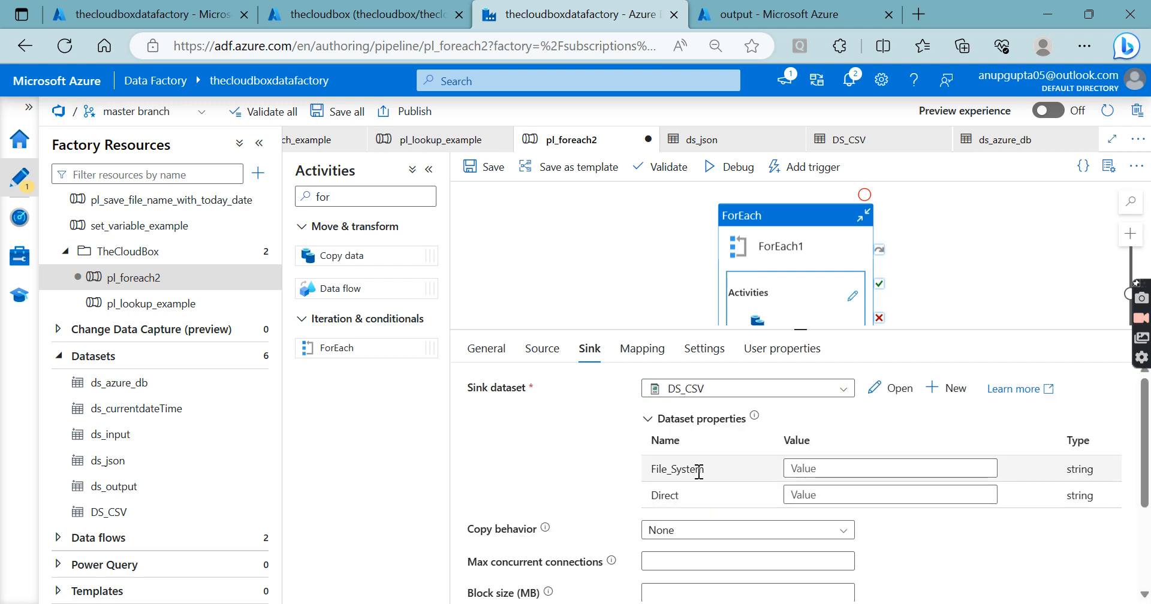
# Set the file extension in the copy activity's sink settings to .csv
pyautogui.scroll(-3, 699, 471)
pyautogui.click(681, 549)
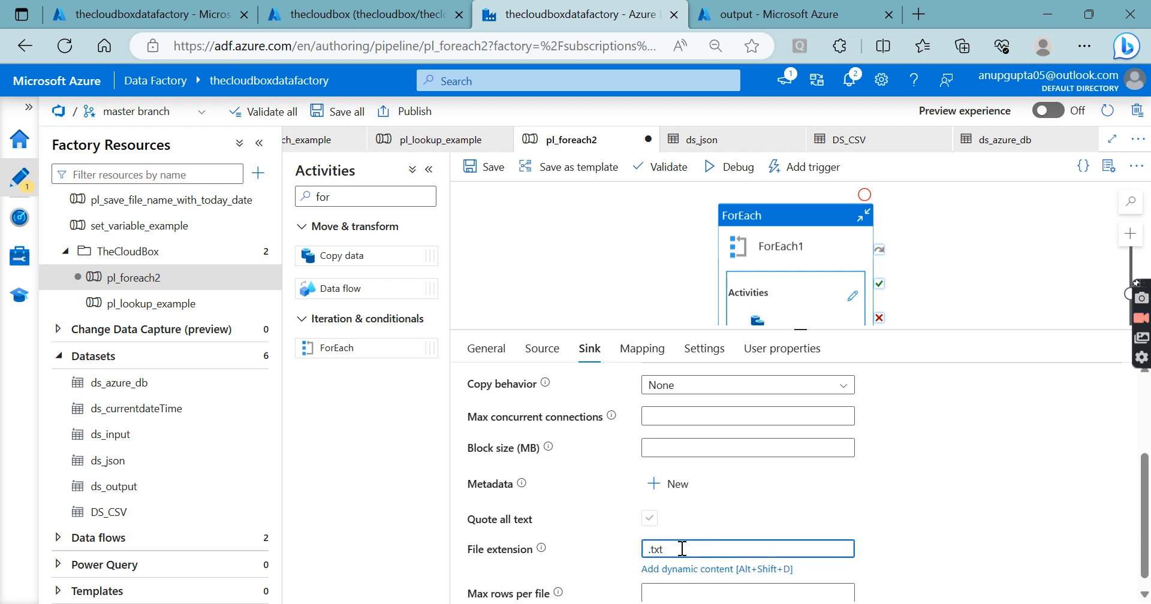
pyautogui.press('BackSpace')
pyautogui.press('BackSpace')
pyautogui.press('BackSpace')
pyautogui.write('csv.')
pyautogui.scroll(3, 690, 522)
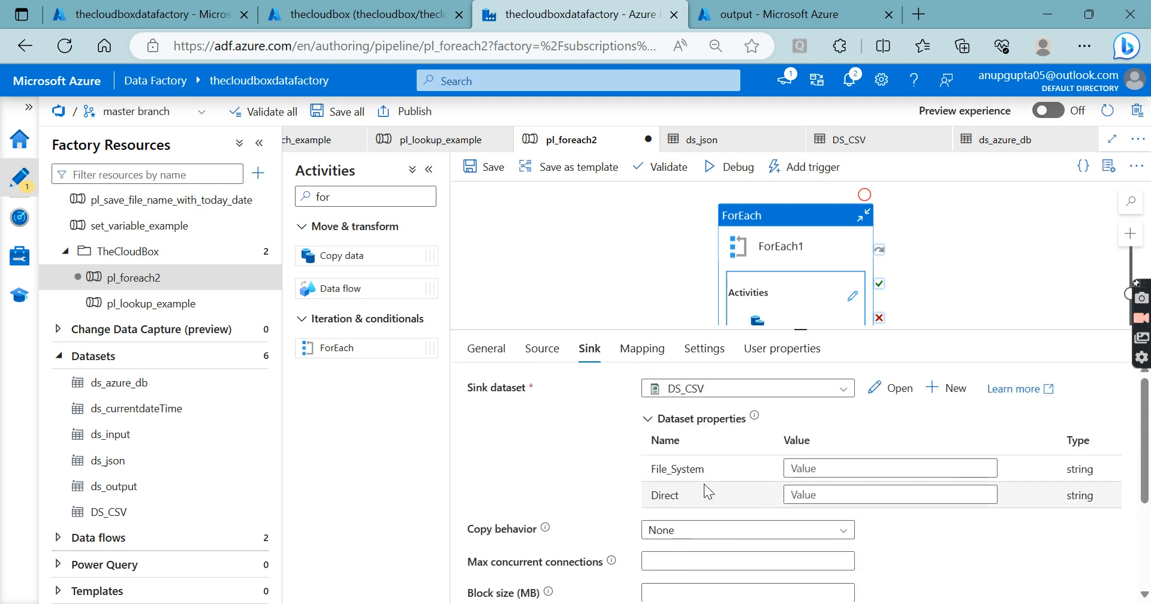
# Look up the containers of the thecloudboxadls storage account in the Azure portal
pyautogui.click(793, 20)
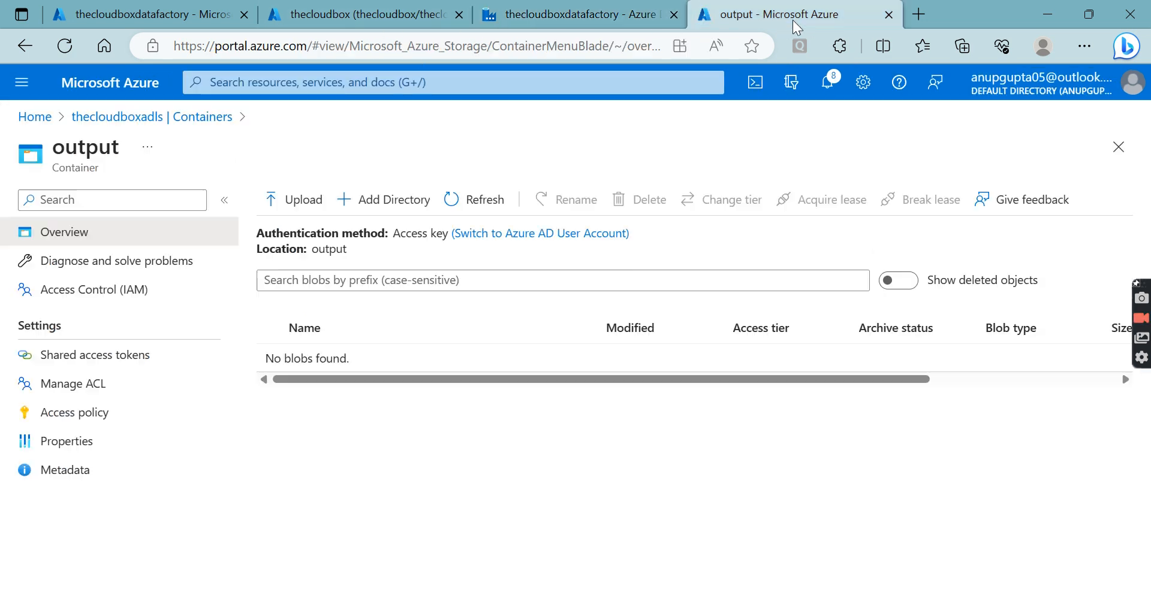
pyautogui.click(143, 120)
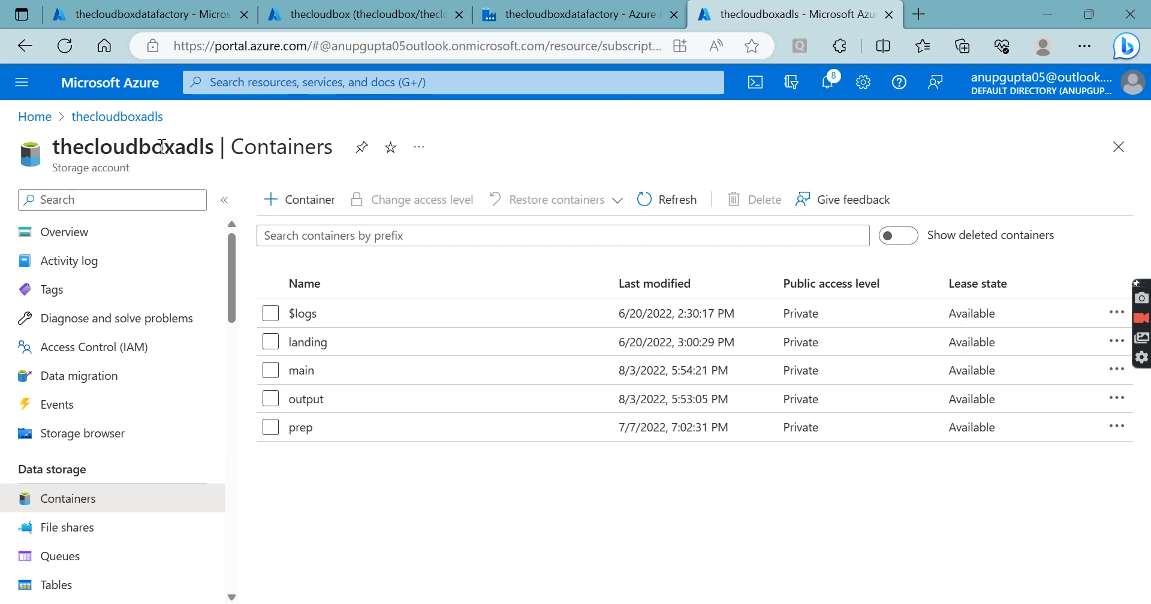
pyautogui.doubleClick(162, 145)
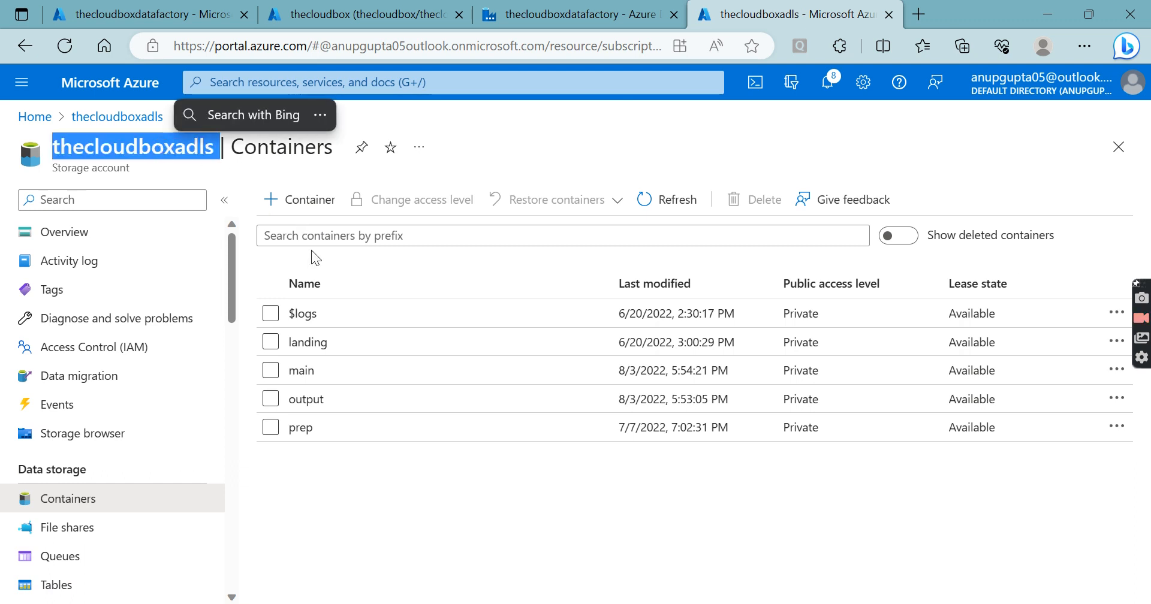
# Inspect the output container of the thecloudboxadls storage account for existing files
pyautogui.click(325, 480)
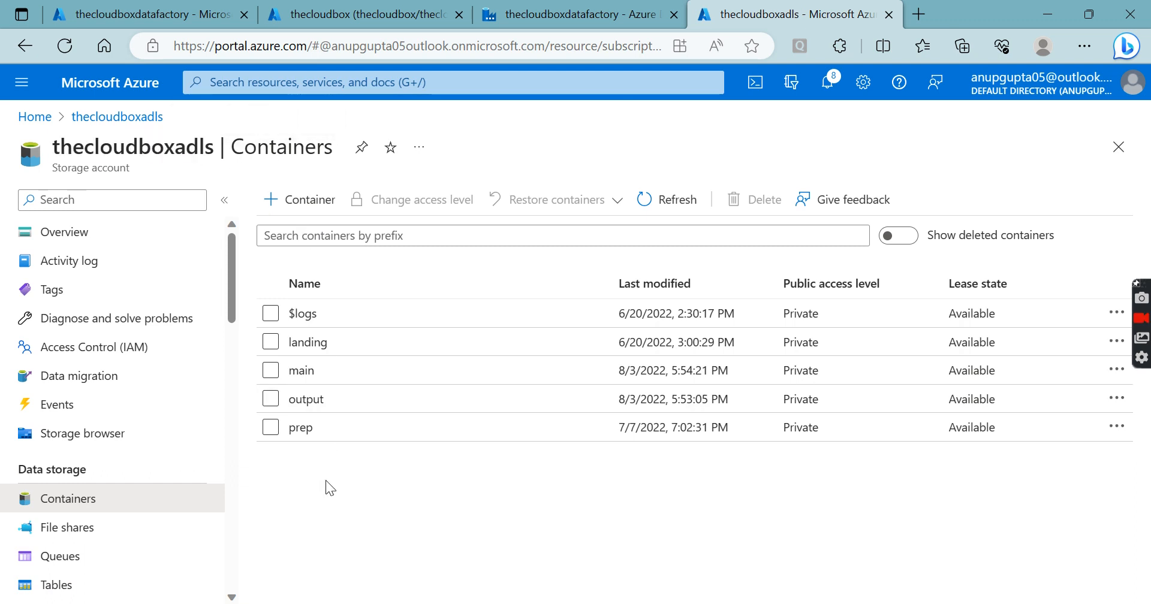
pyautogui.click(326, 400)
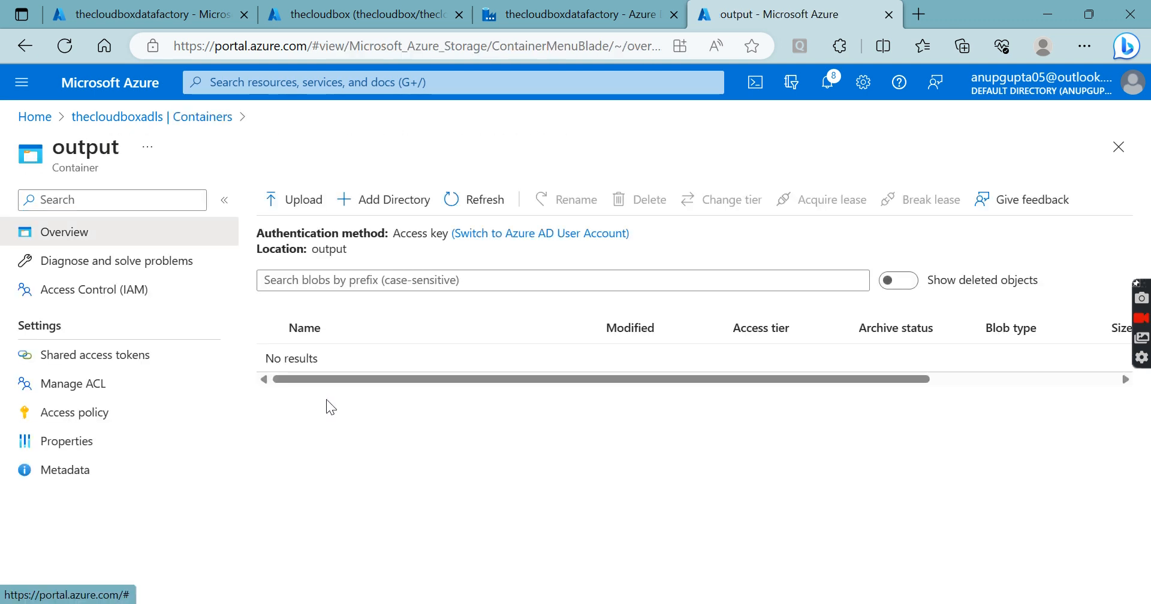
pyautogui.click(122, 118)
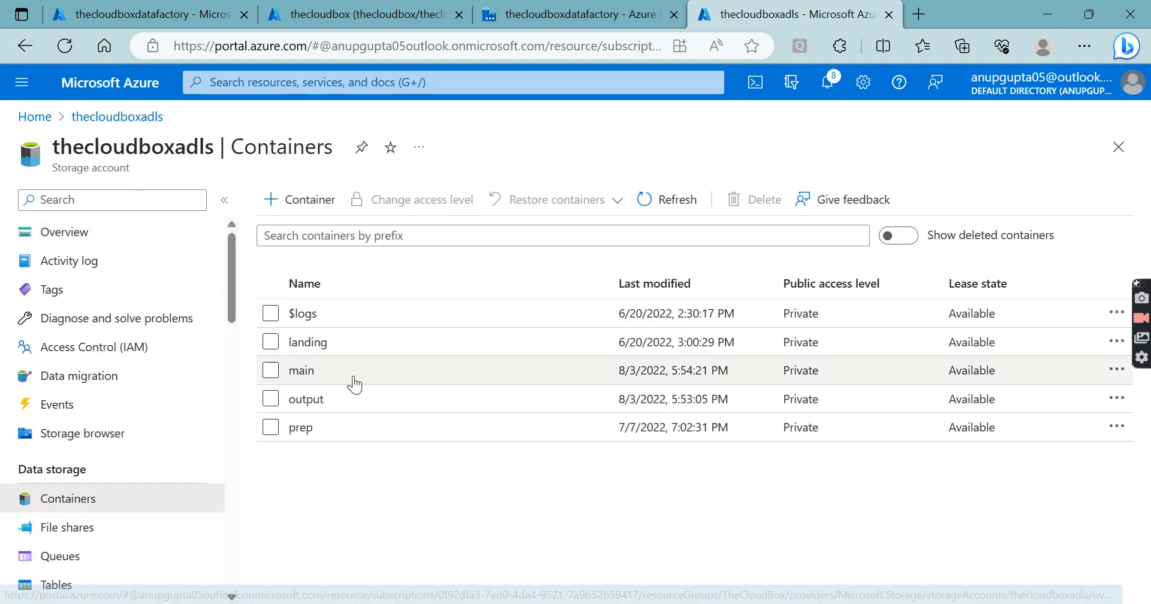
pyautogui.click(324, 400)
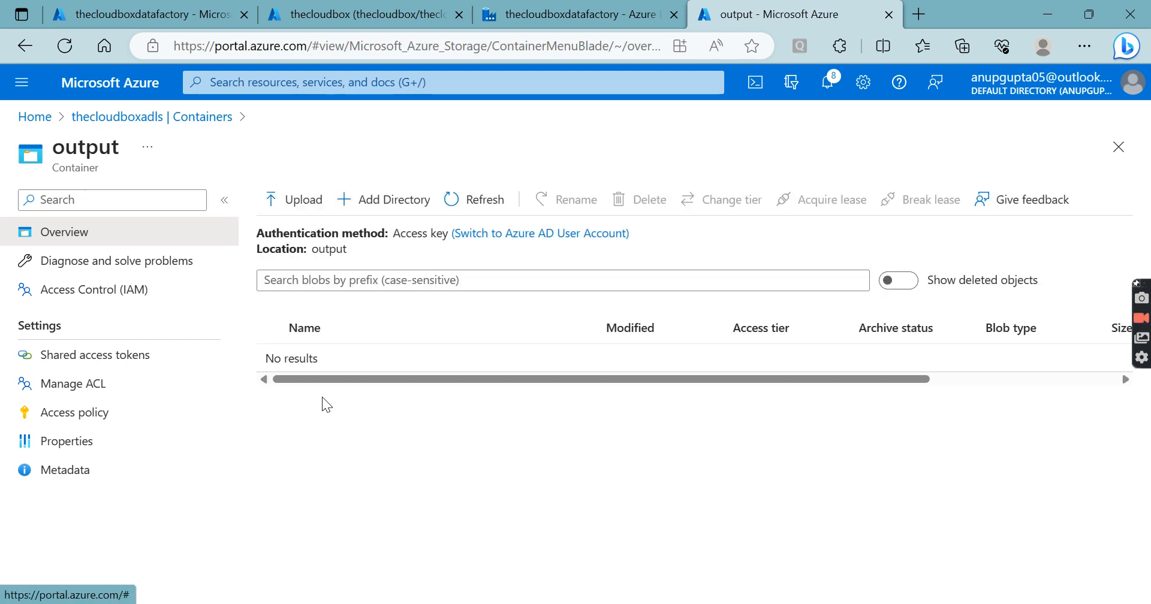
# Switch back to Data Factory, open the DS_CSV sink dataset and check the file path in its connection settings
pyautogui.click(304, 18)
pyautogui.click(557, 18)
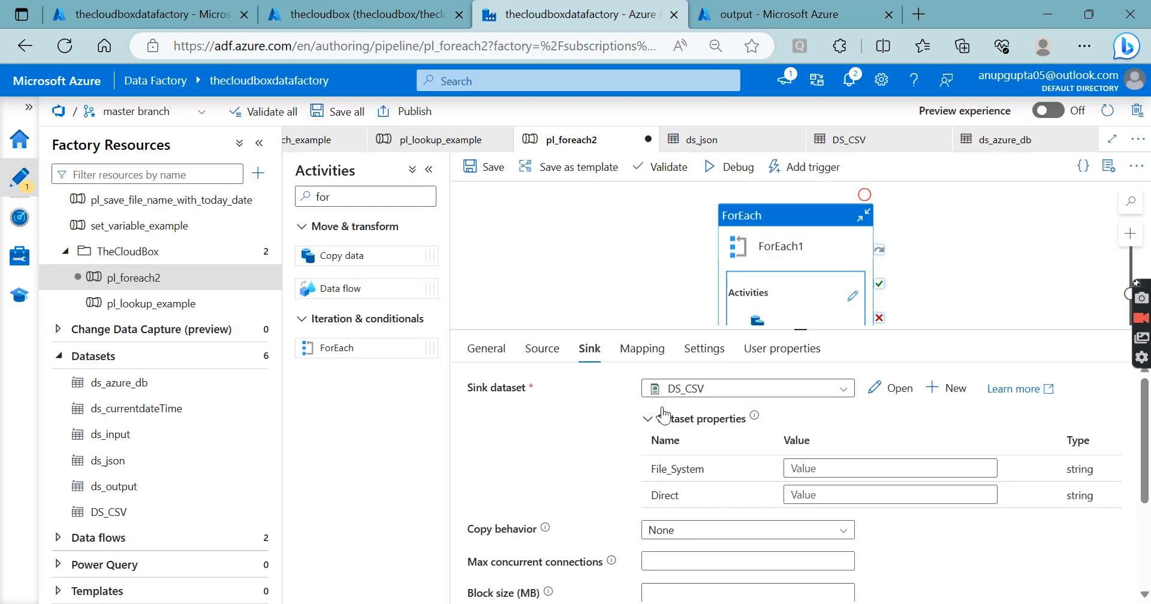
pyautogui.click(896, 388)
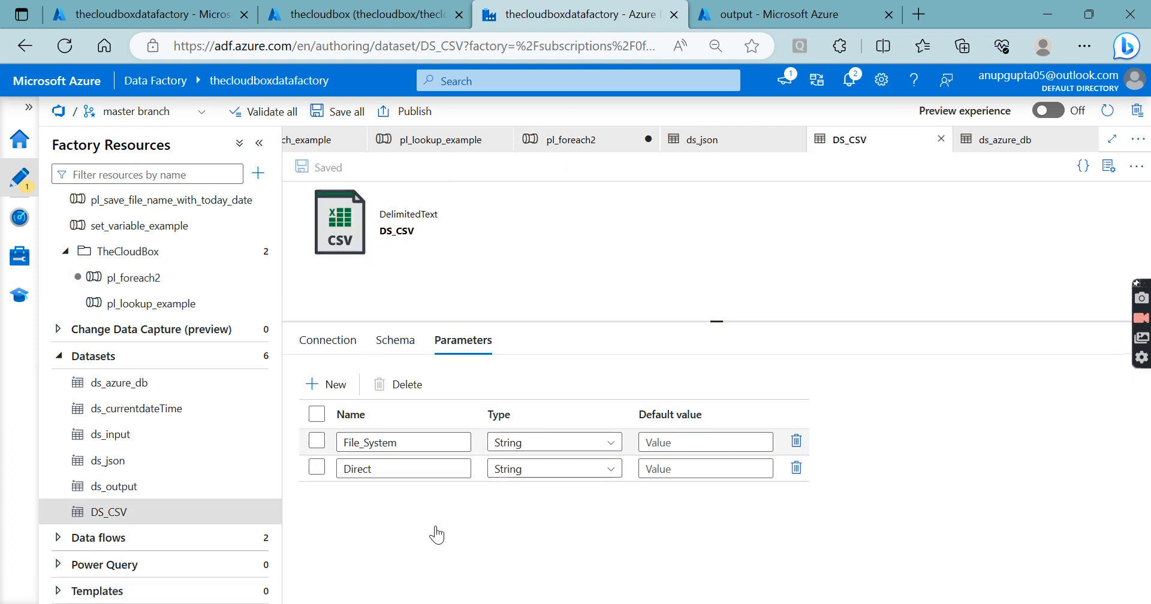
pyautogui.click(324, 355)
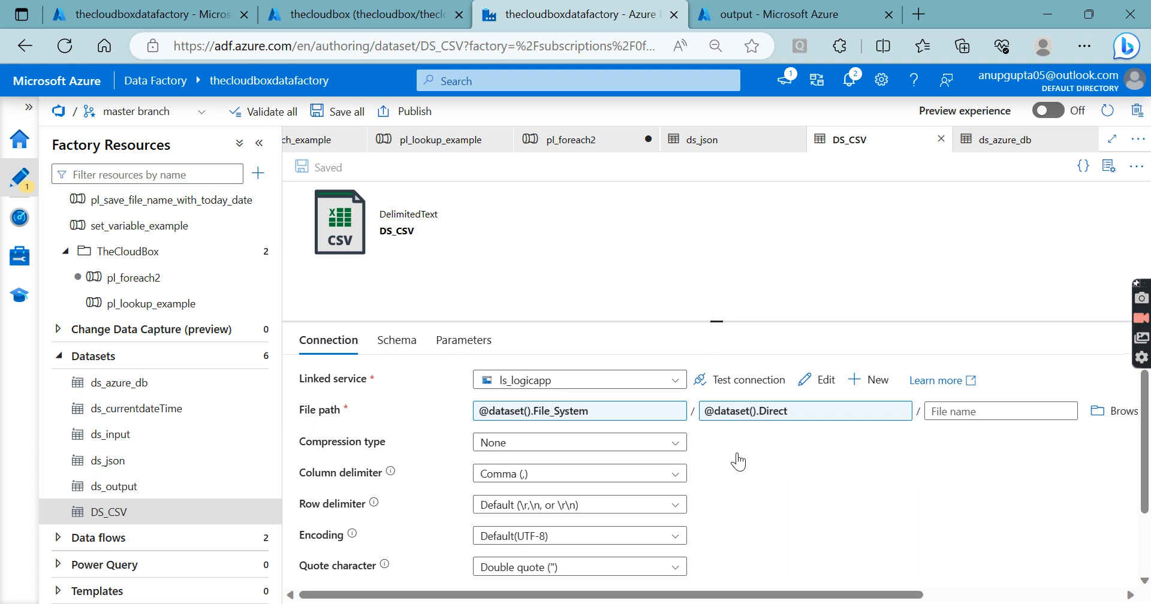
# Compare the storage account's container names and the output container with the DS_CSV dataset's File_System and Direct path parts
pyautogui.click(779, 13)
pyautogui.doubleClick(340, 255)
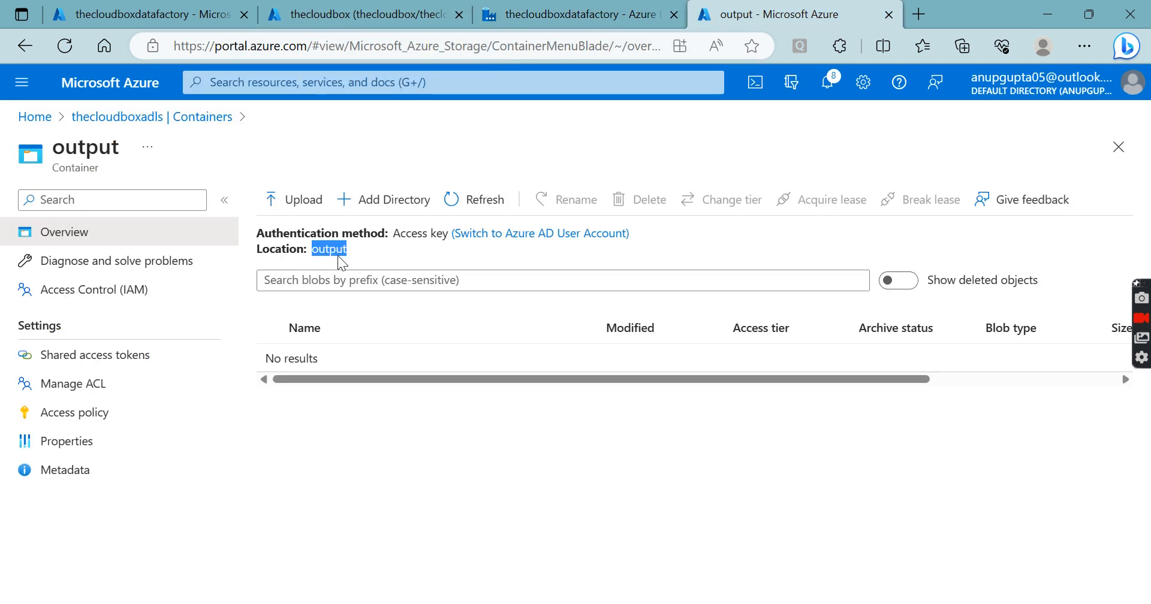
pyautogui.click(118, 118)
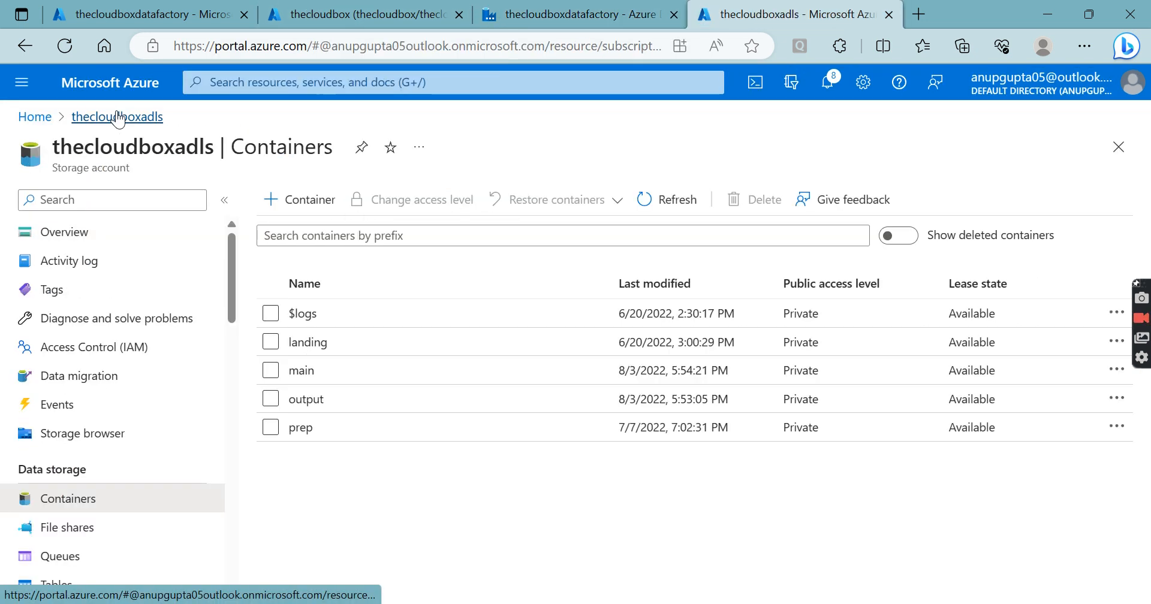
pyautogui.moveTo(288, 312); pyautogui.dragTo(405, 489)
pyautogui.click(405, 490)
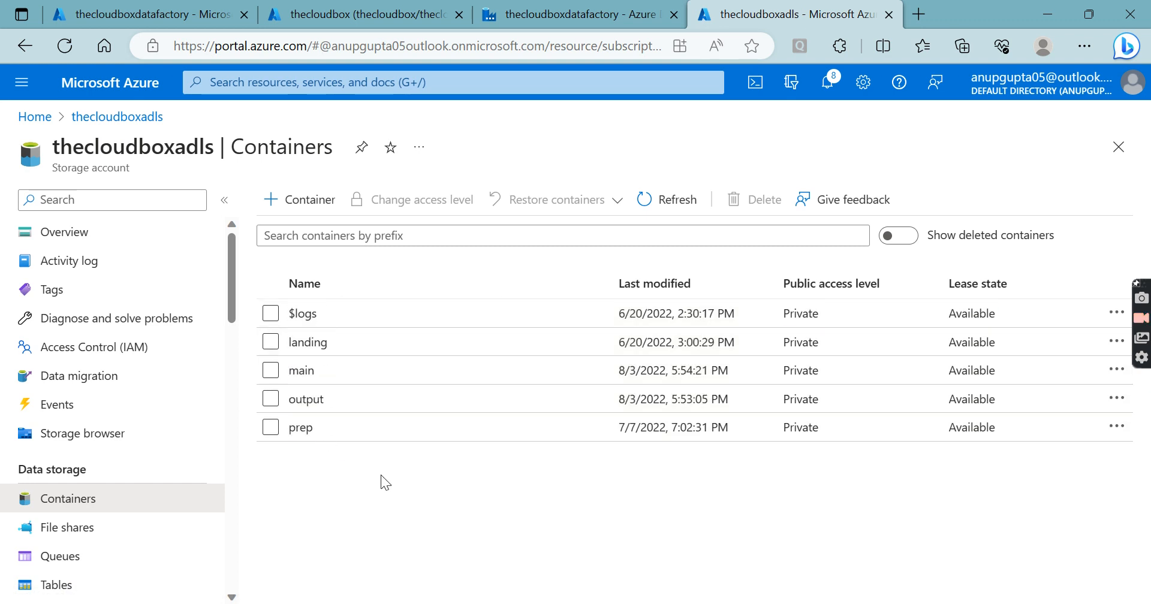
pyautogui.click(549, 13)
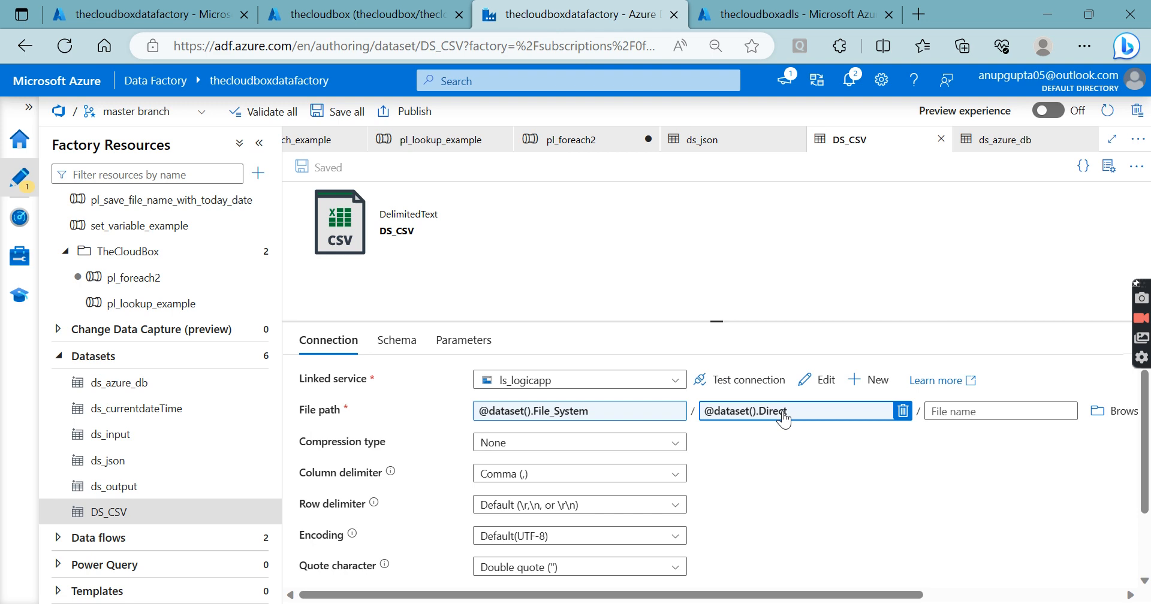
pyautogui.click(760, 17)
pyautogui.click(318, 403)
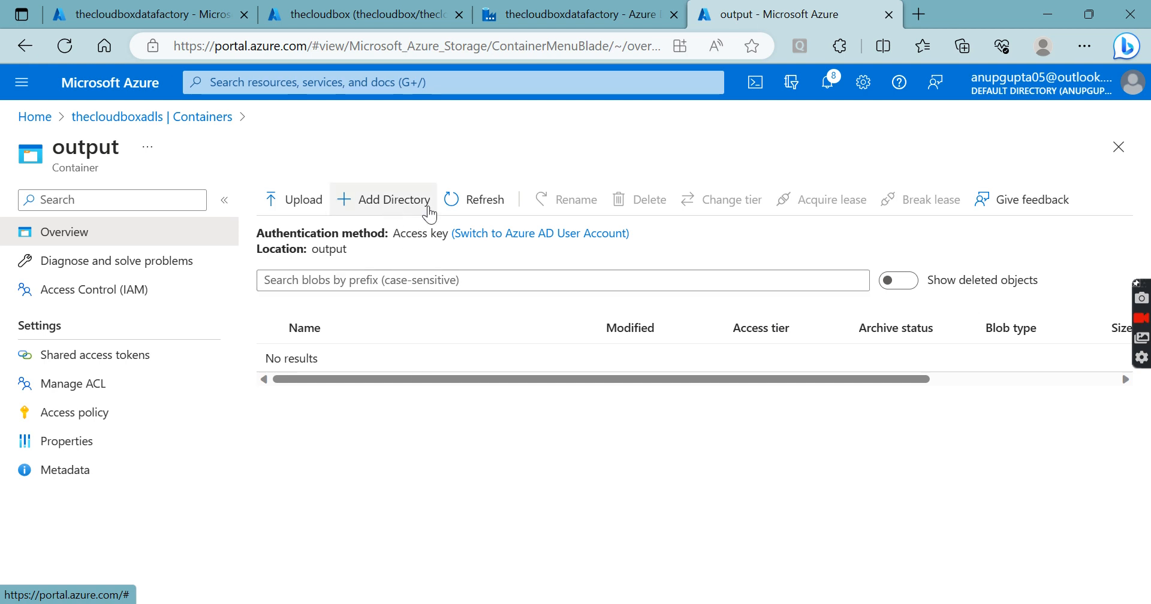
pyautogui.click(558, 7)
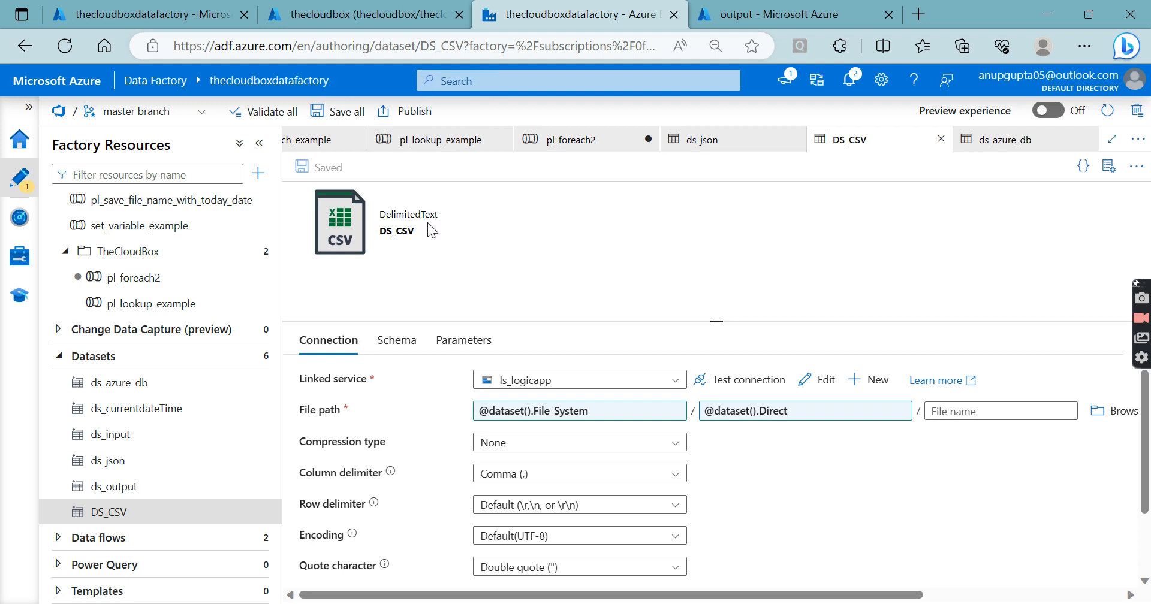
# Set the File_System sink property of the pl_foreach2 copy activity to output, using the container name from the storage account
pyautogui.click(597, 144)
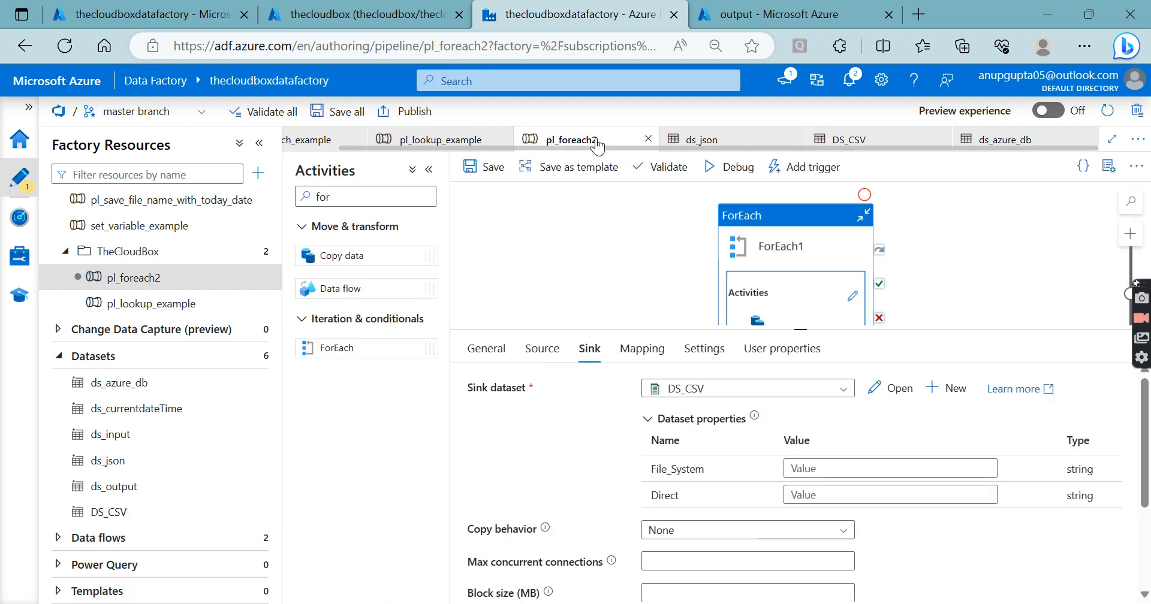
pyautogui.click(851, 469)
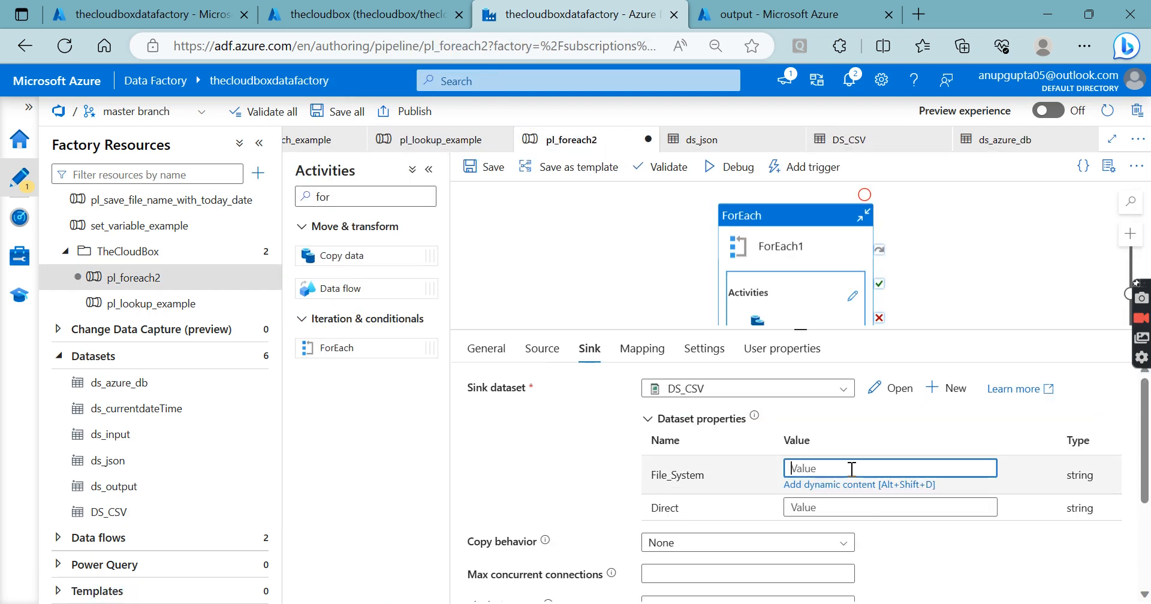
pyautogui.write('out')
pyautogui.click(779, 17)
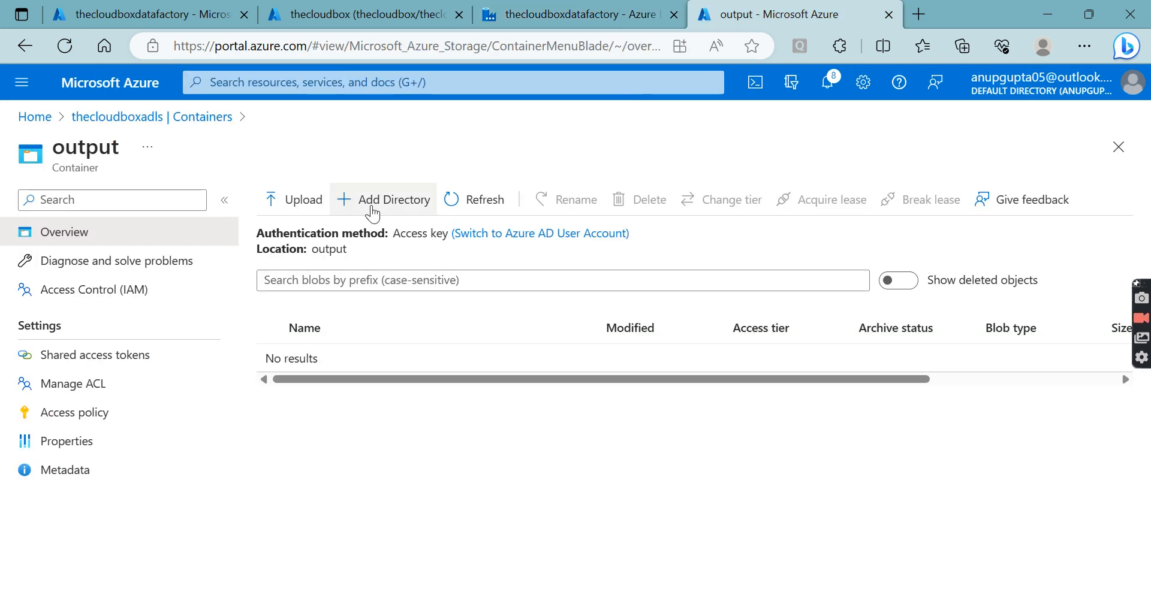
pyautogui.doubleClick(331, 248)
pyautogui.hotkey('ctrl', 'c')
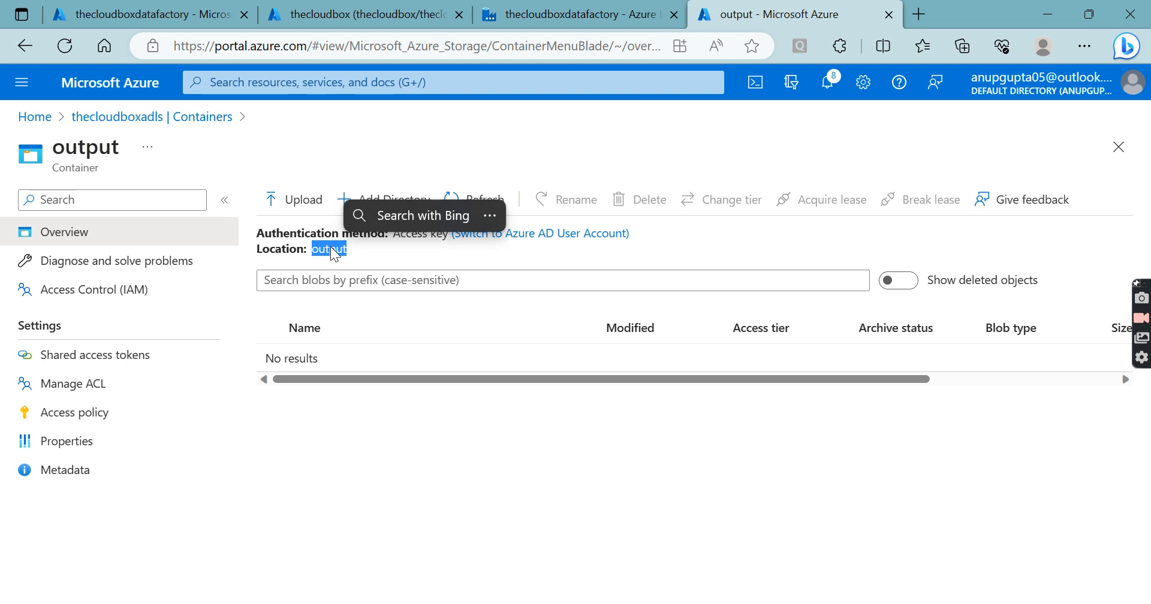
pyautogui.click(575, 14)
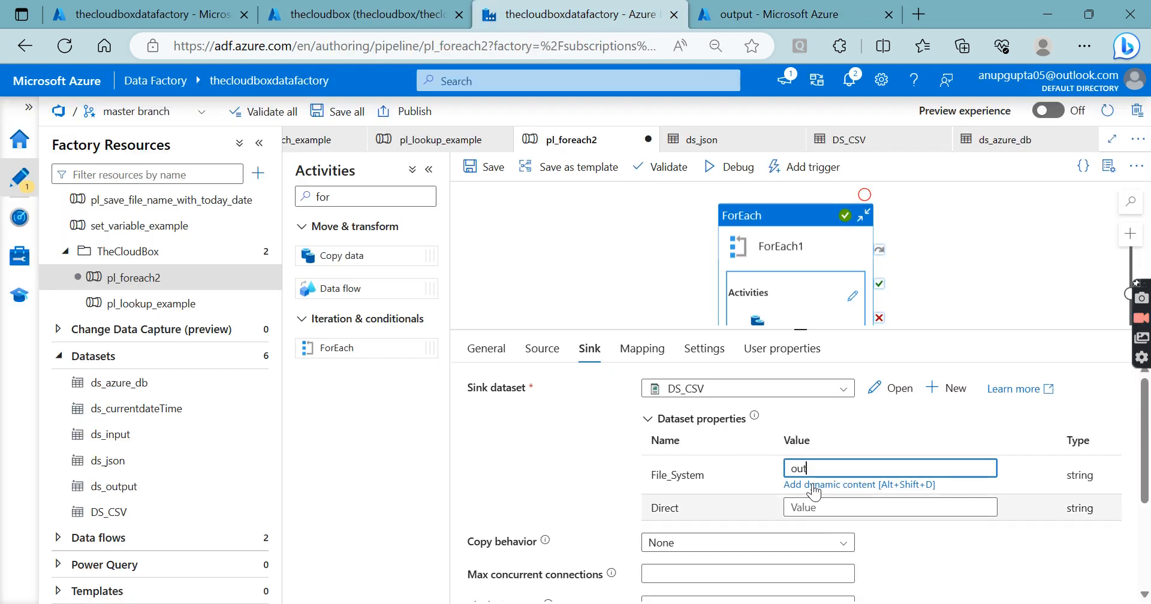
pyautogui.doubleClick(808, 467)
pyautogui.hotkey('ctrl', 'v')
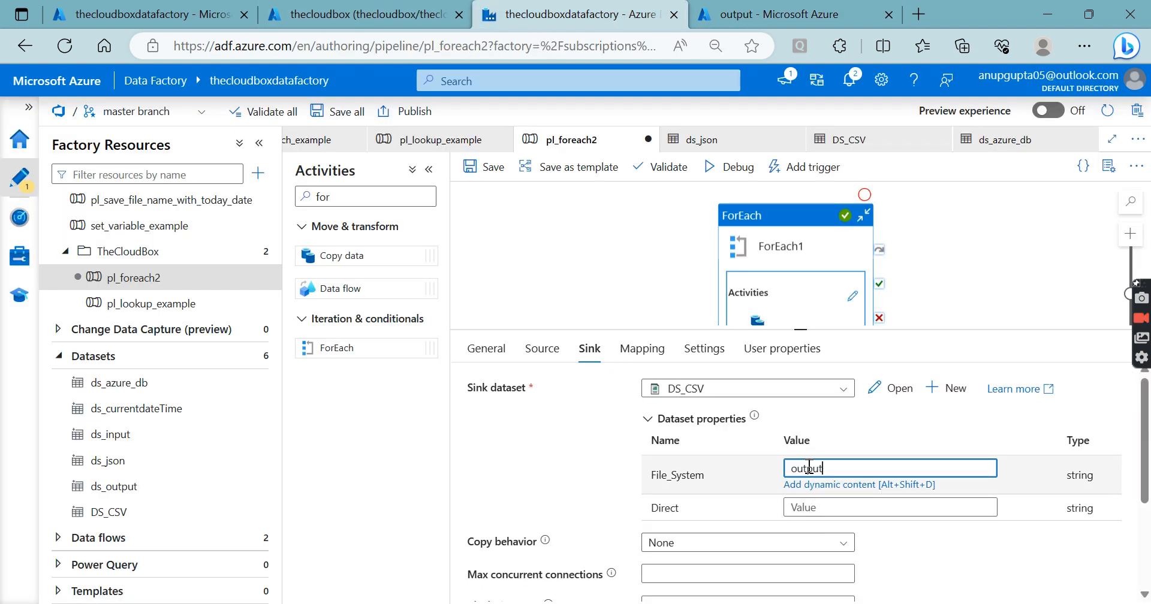
# Open the pipeline expression builder for the sink's Direct property
pyautogui.click(806, 508)
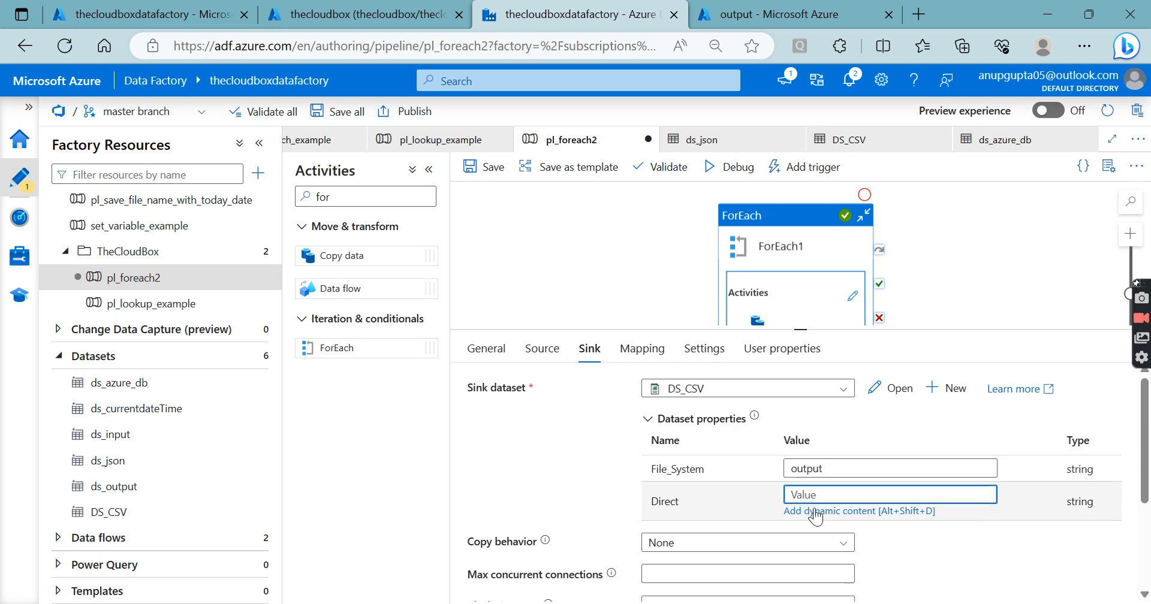
pyautogui.click(817, 511)
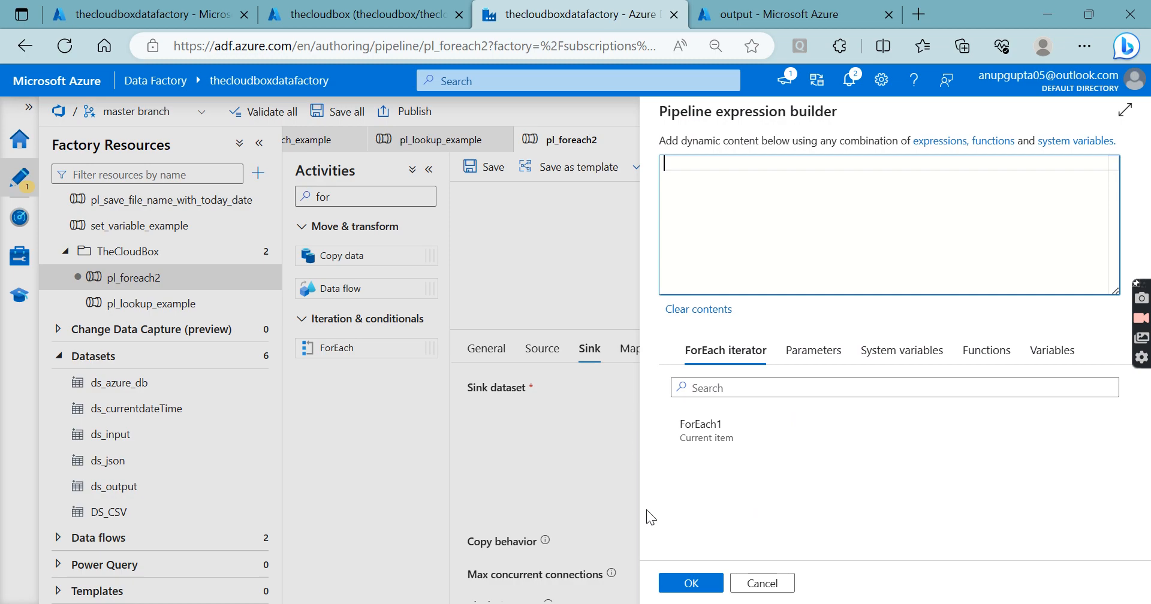
# Switch to Notepad++ and start a sample folder path a few lines below the table names with Proccesed_Files/
pyautogui.hotkey('alt', 'Tab')
pyautogui.click(336, 228)
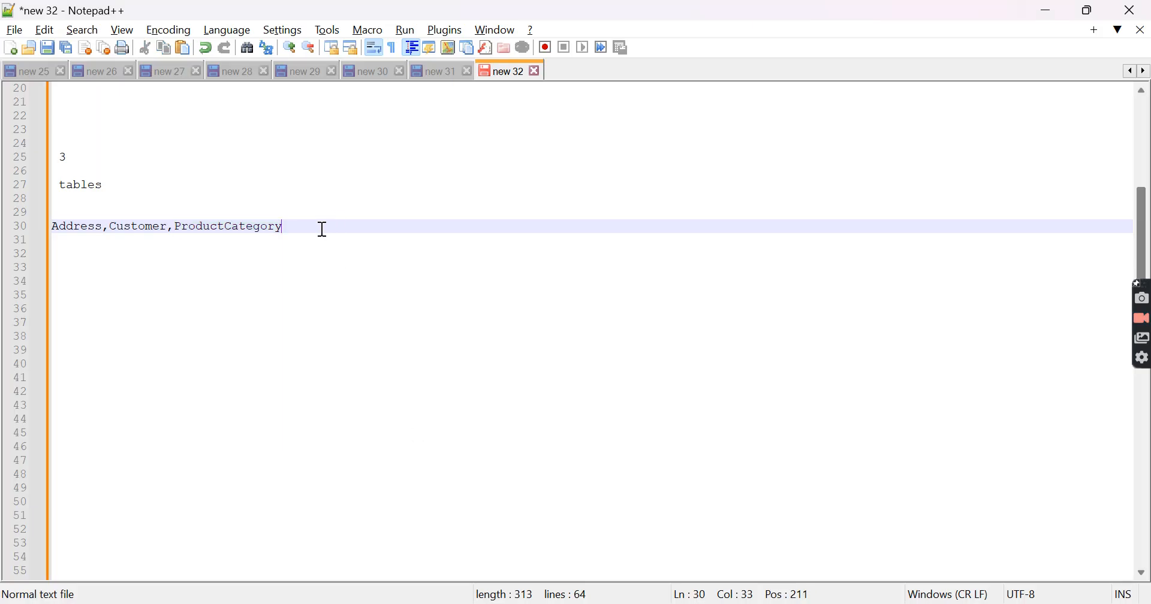
pyautogui.press('Return')
pyautogui.press('Return')
pyautogui.press('Return')
pyautogui.press('Return')
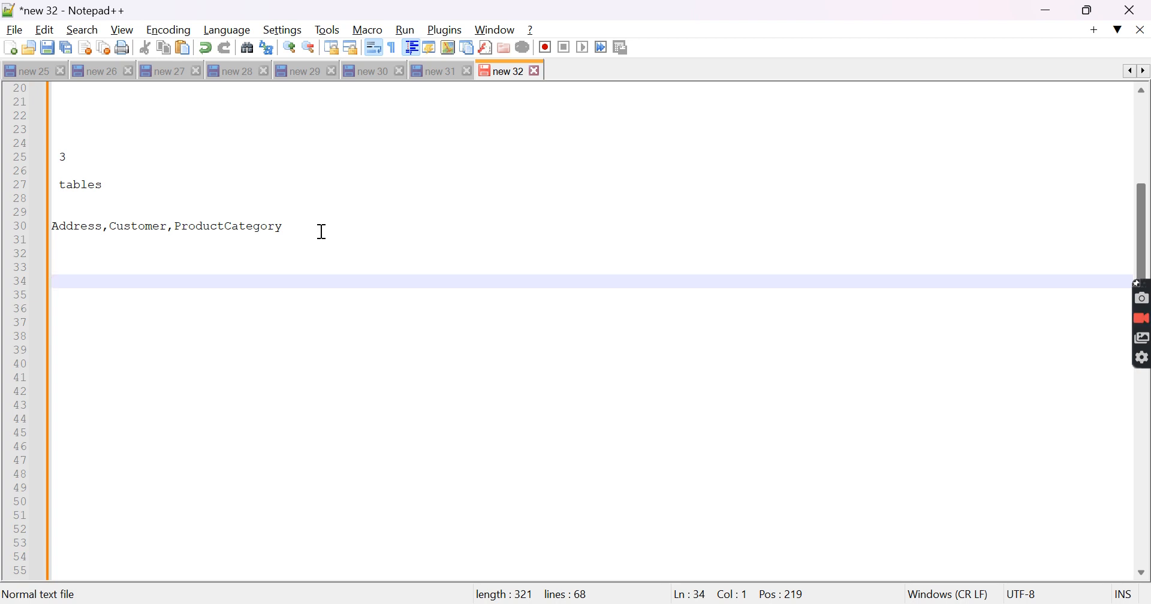
pyautogui.write('Proceesed')
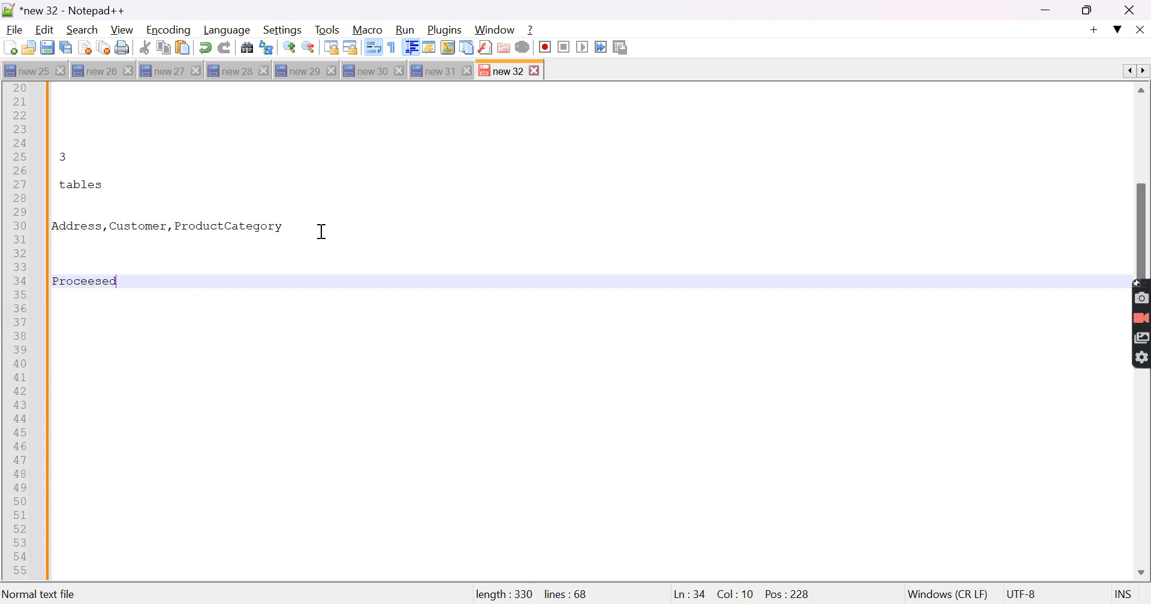
pyautogui.press('BackSpace')
pyautogui.press('BackSpace')
pyautogui.press('BackSpace')
pyautogui.press('BackSpace')
pyautogui.press('BackSpace')
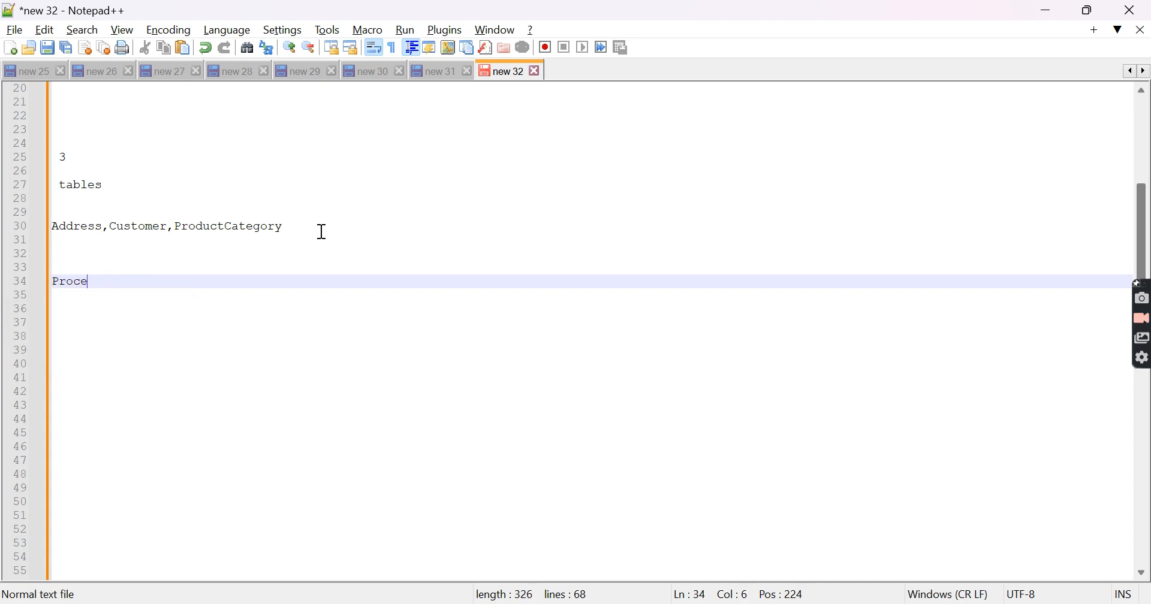
pyautogui.write('ced')
pyautogui.press('BackSpace')
pyautogui.press('BackSpace')
pyautogui.write('esed')
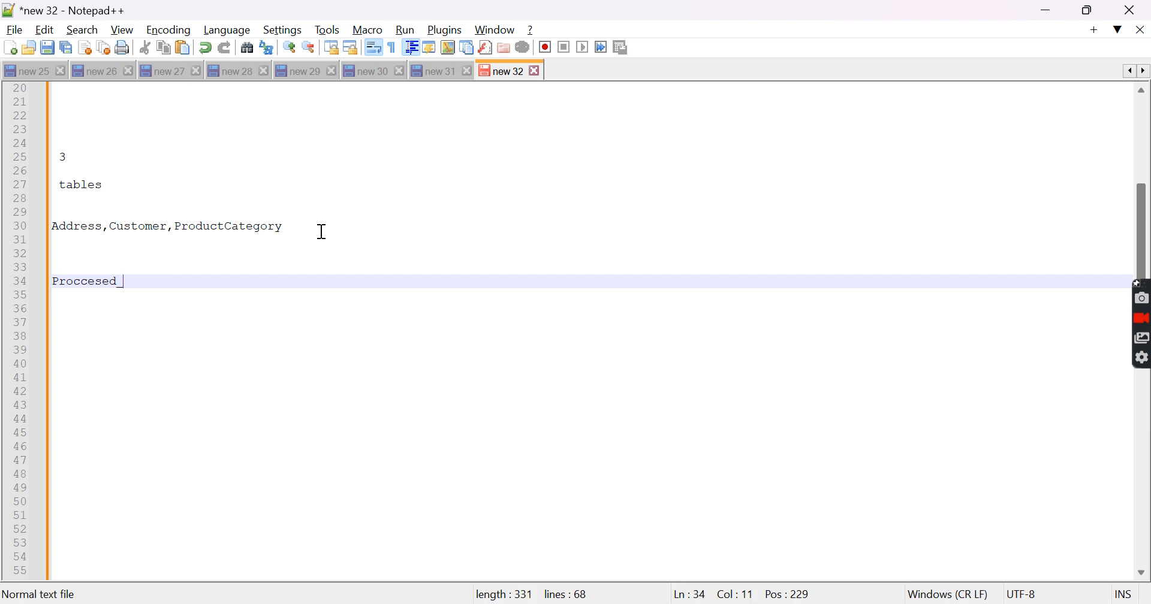
pyautogui.write(' Files')
pyautogui.write('/')
pyautogui.write('Tod')
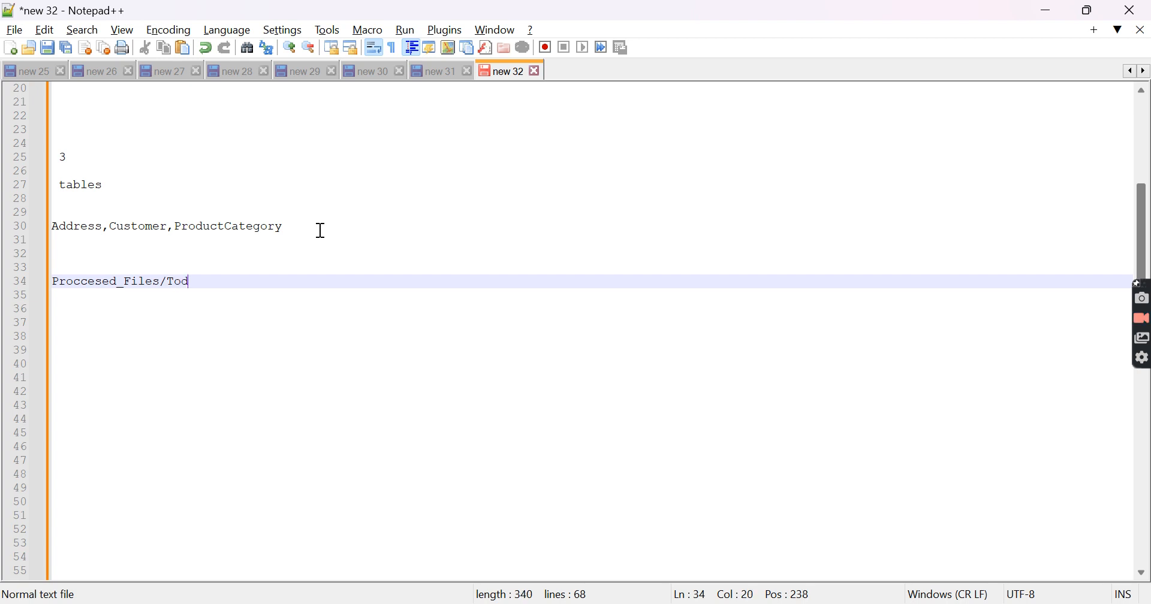
pyautogui.write('ay;;')
pyautogui.press('BackSpace')
pyautogui.press('BackSpace')
pyautogui.press('BackSpace')
pyautogui.press('BackSpace')
pyautogui.press('BackSpace')
pyautogui.press('BackSpace')
pyautogui.press('BackSpace')
pyautogui.write('27')
pyautogui.write('-')
pyautogui.press('BackSpace')
pyautogui.press('BackSpace')
pyautogui.press('BackSpace')
# Complete the sample path after Proccesed_Files/ with 2023-06-27/Sales/Sales.csv and select the whole path
pyautogui.write('203')
pyautogui.press('BackSpace')
pyautogui.write('23-06-27/Sale')
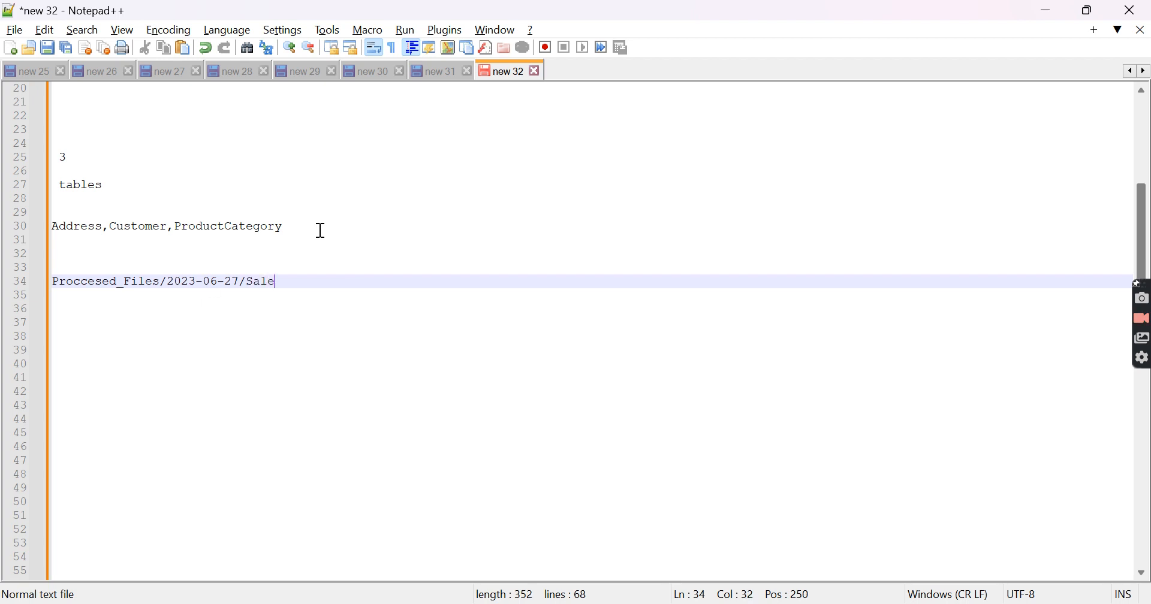
pyautogui.write('s/Sales/Sal')
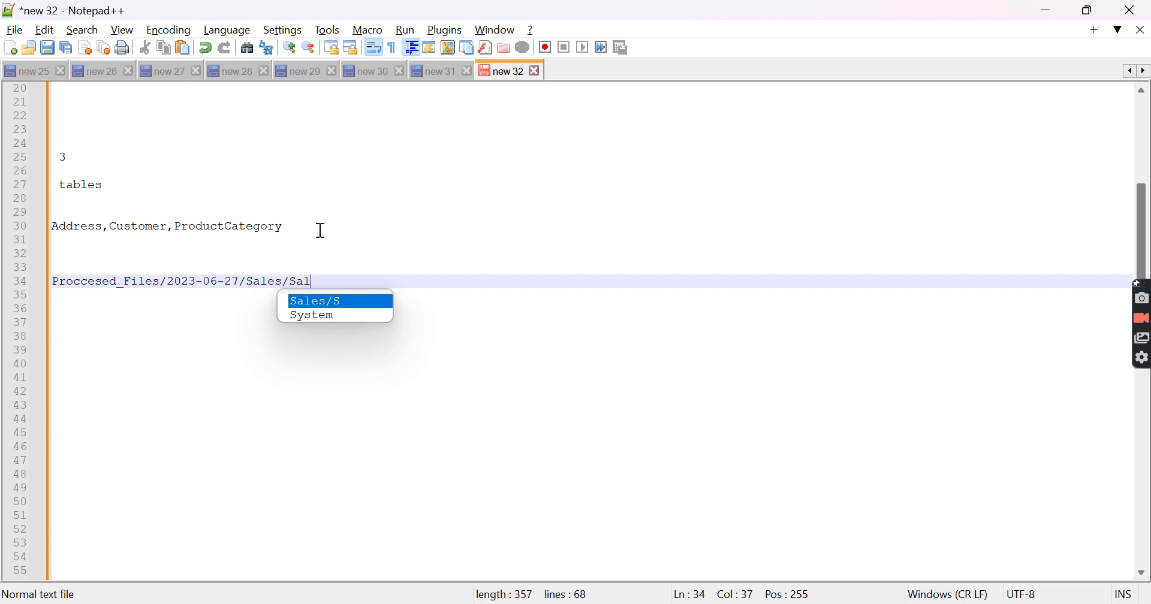
pyautogui.write('es.')
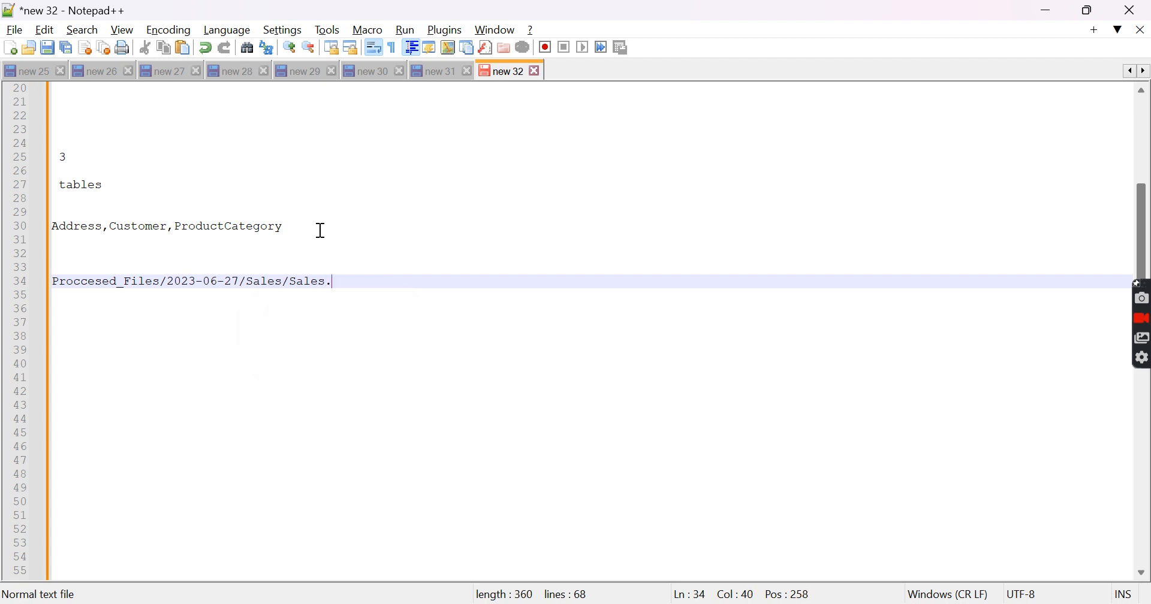
pyautogui.write('csv')
pyautogui.moveTo(367, 285); pyautogui.dragTo(53, 280)
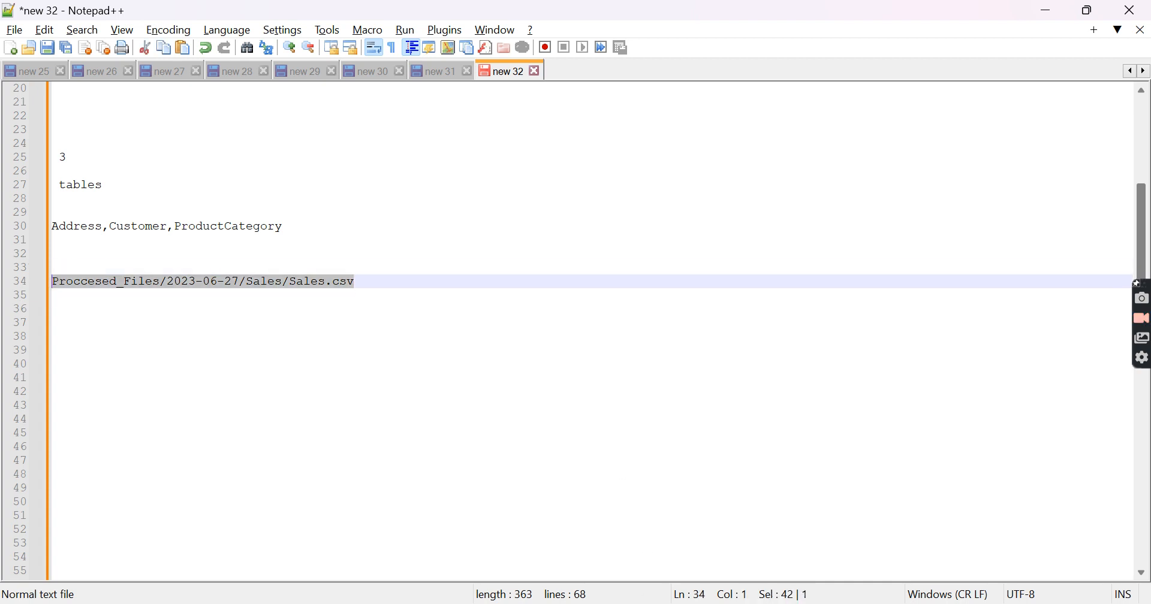
pyautogui.hotkey('alt', 'Tab')
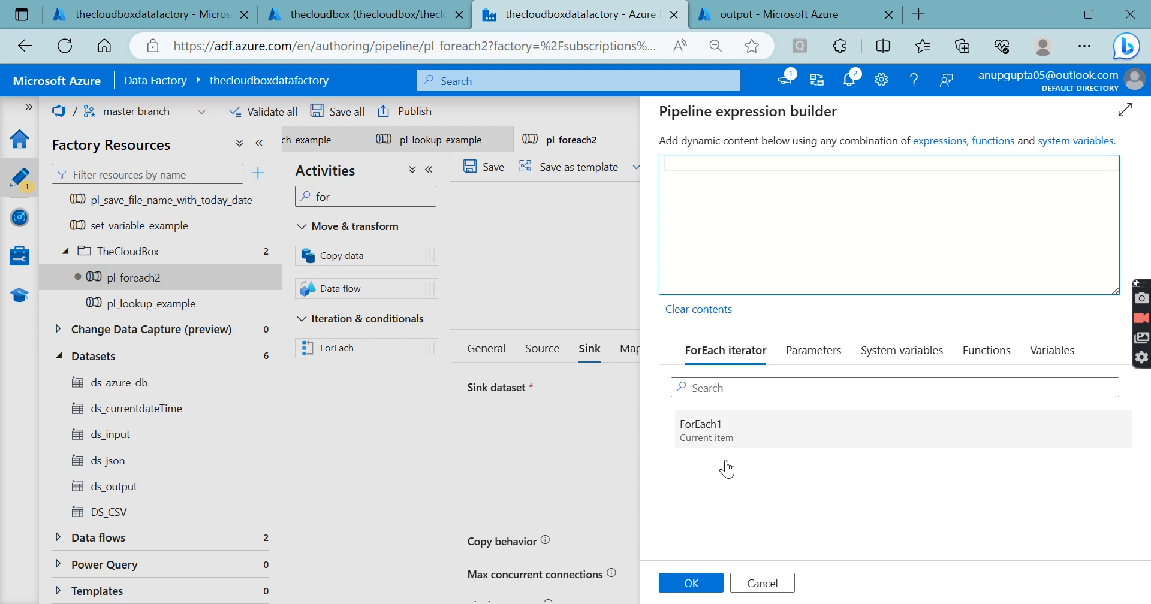
pyautogui.click(711, 436)
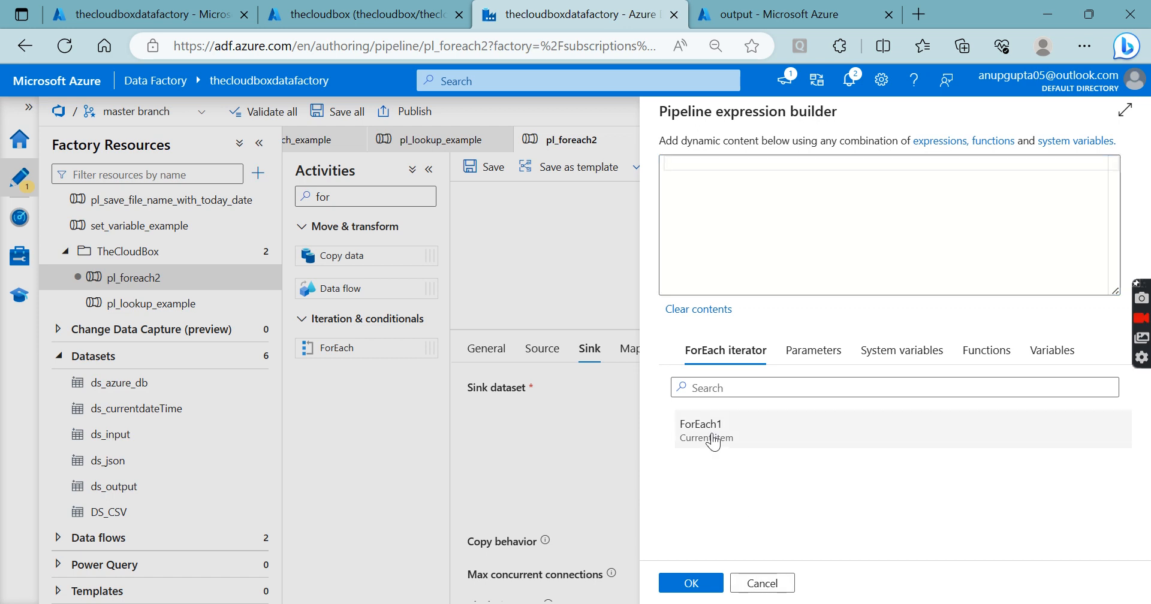
pyautogui.click(693, 583)
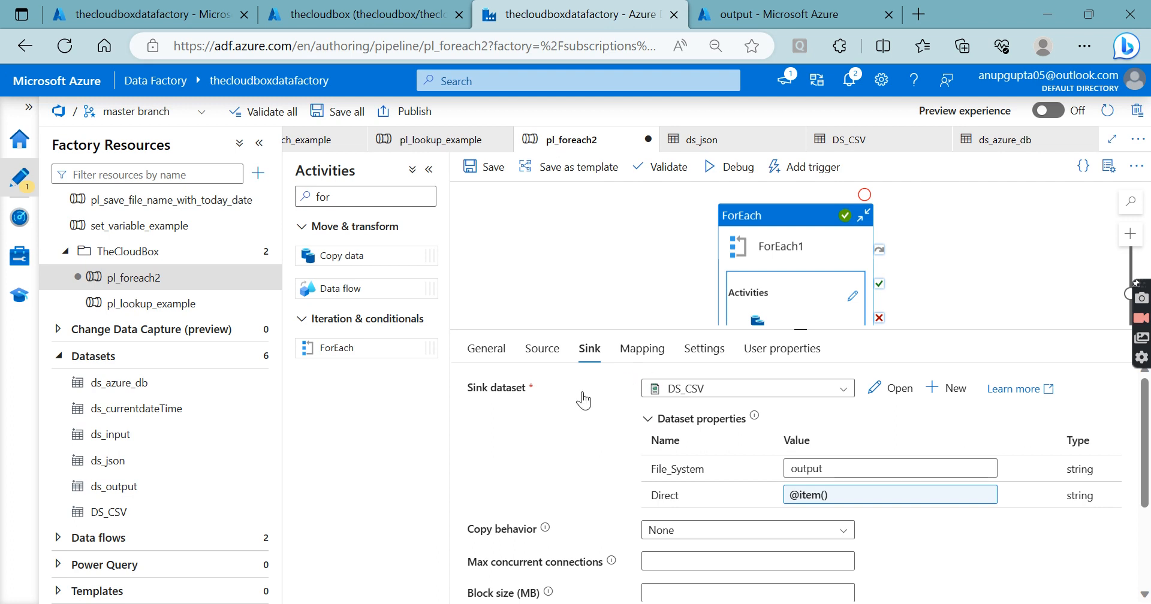
pyautogui.click(836, 499)
pyautogui.moveTo(737, 166); pyautogui.dragTo(648, 166)
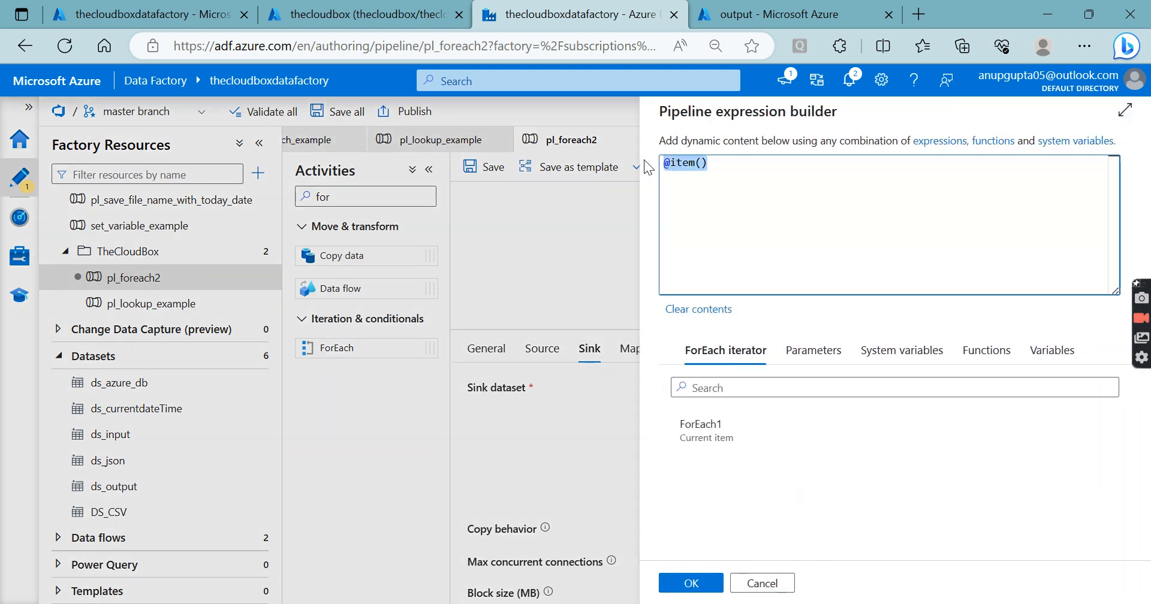
pyautogui.press('BackSpace')
pyautogui.write('@')
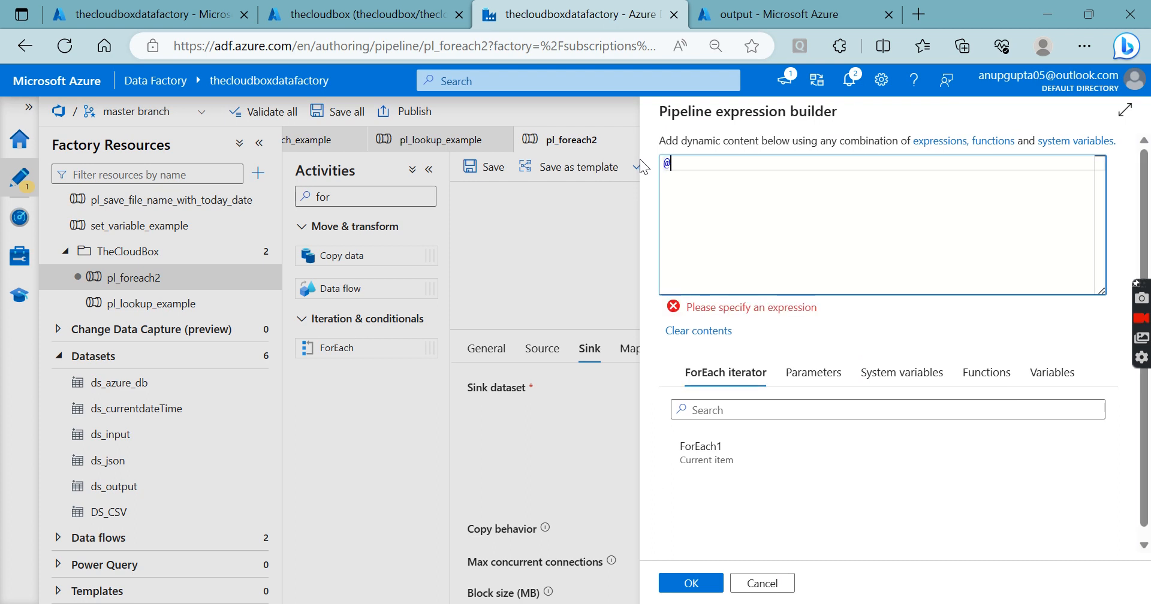
pyautogui.write('conca')
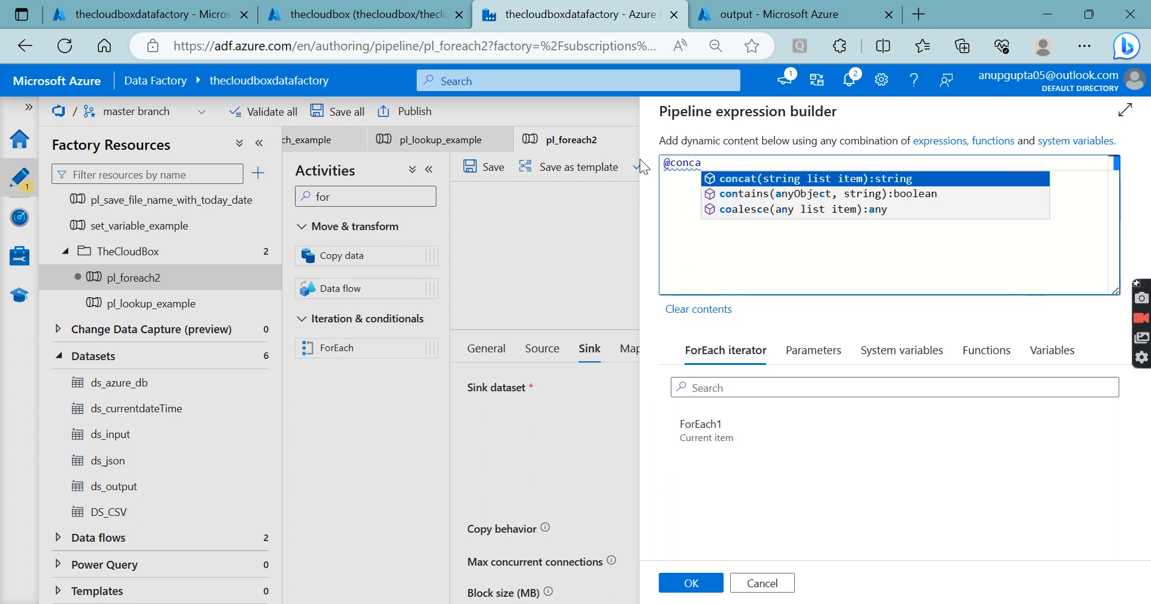
pyautogui.press('Return')
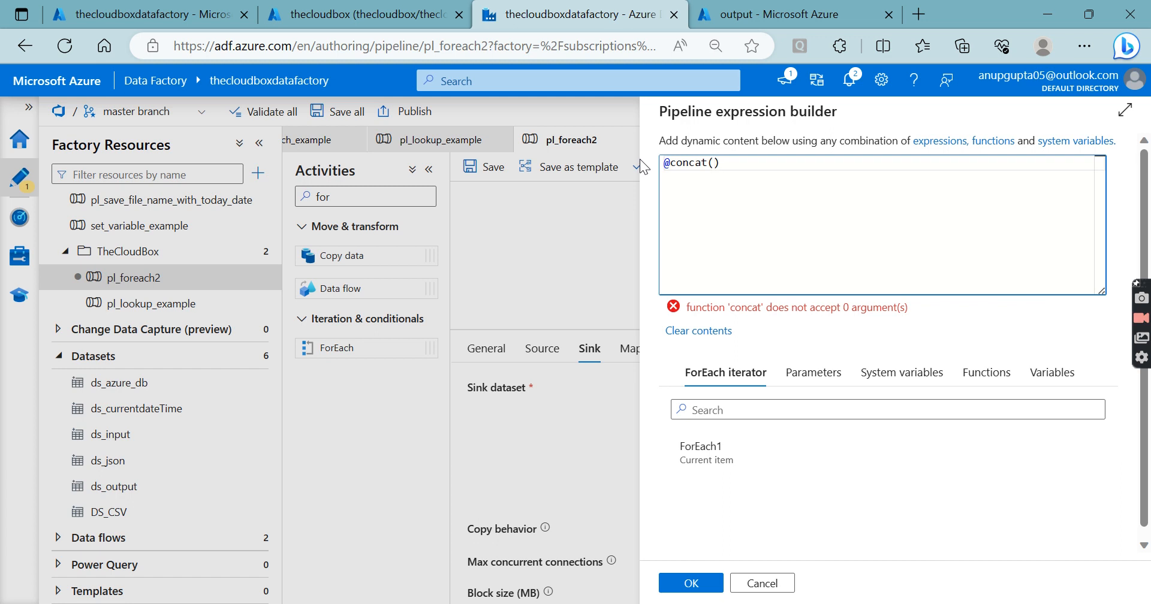
# Copy Proccesed_Files from the sample path in Notepad++ and insert it in single quotes as the first concat argument back in Data Factory
pyautogui.click(576, 603)
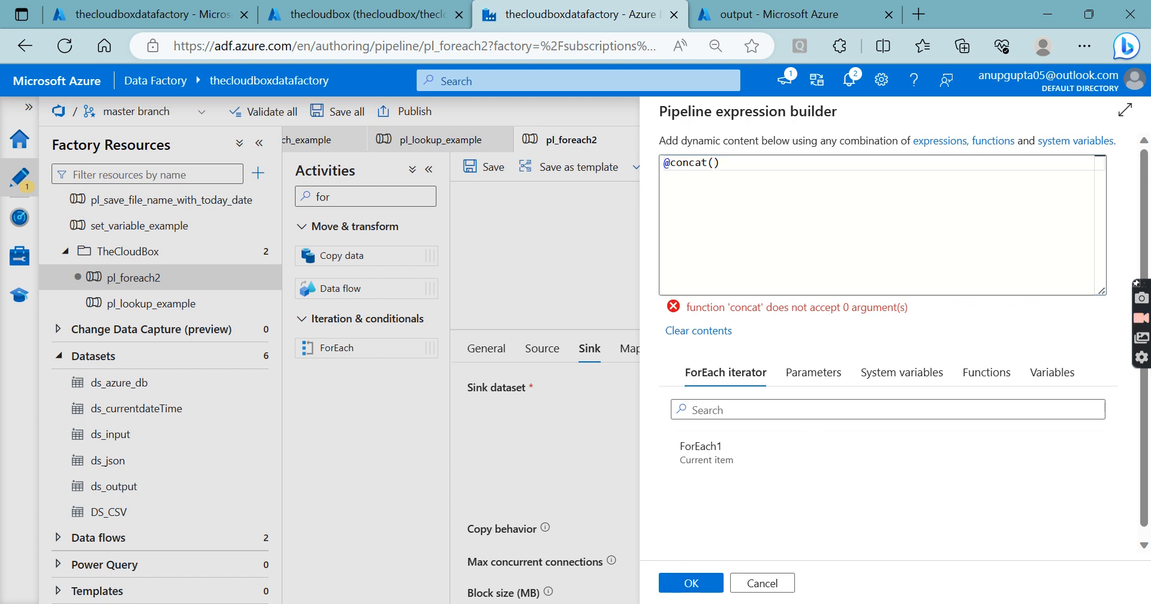
pyautogui.moveTo(159, 281); pyautogui.dragTo(42, 285)
pyautogui.hotkey('ctrl', 'c')
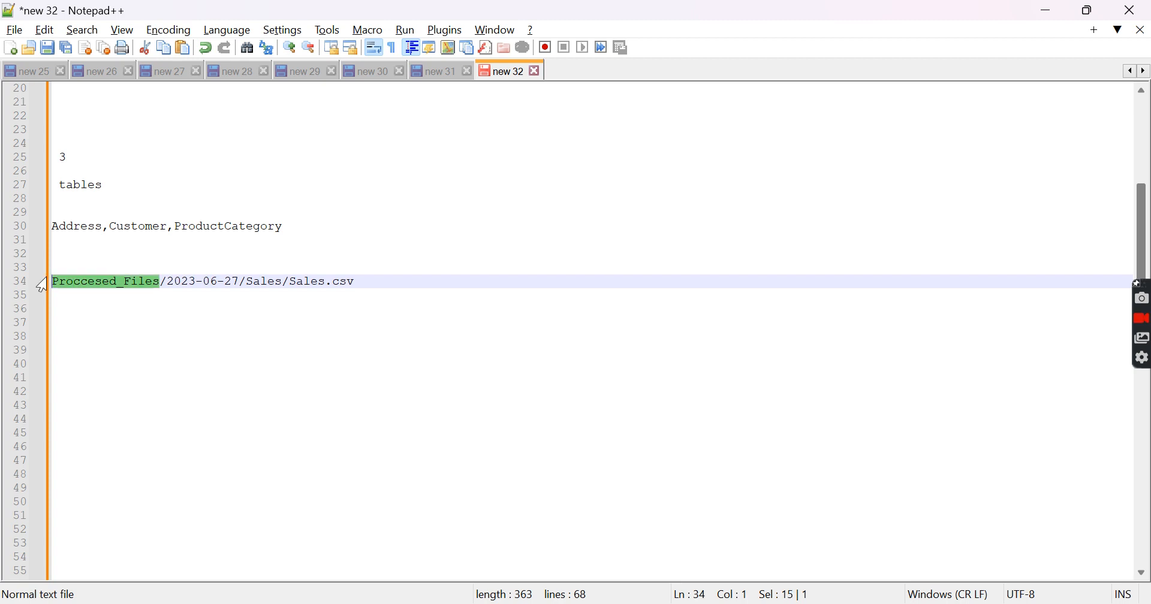
pyautogui.hotkey('alt', 'Tab')
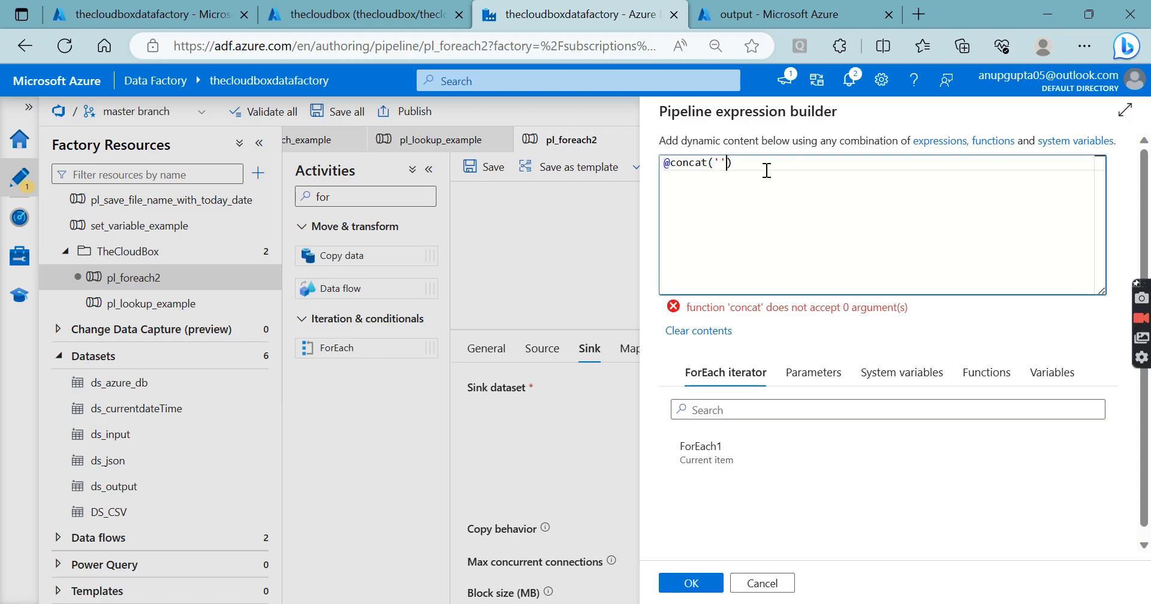
pyautogui.hotkey('ctrl', 'v')
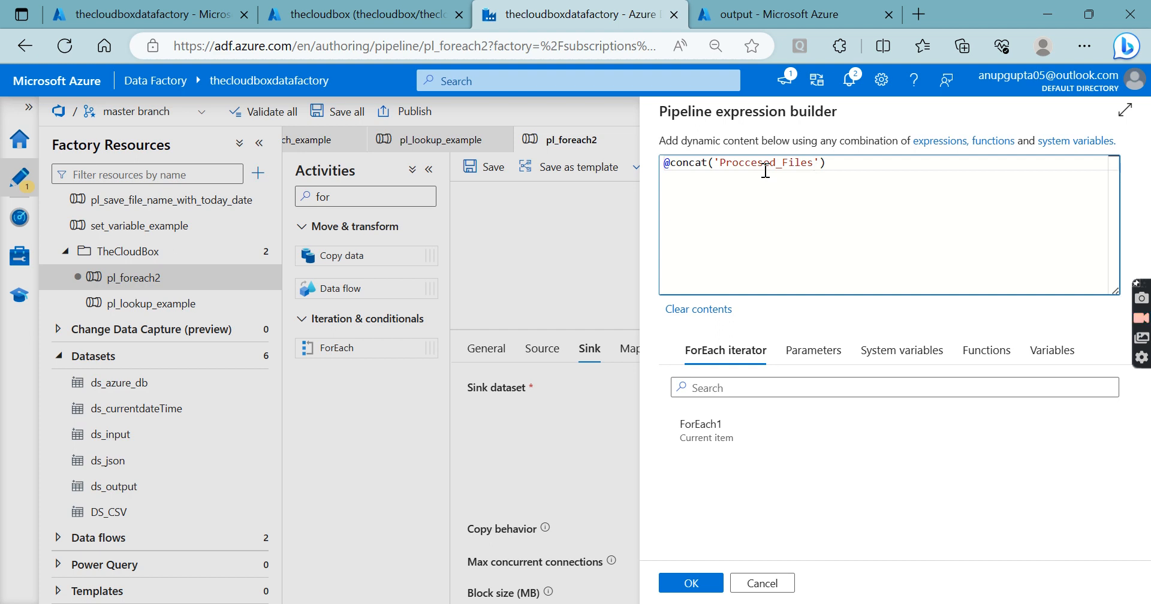
# Add '/', utcNow() and 'yyyy-MM-dd' as further arguments of the concat expression
pyautogui.write(',')
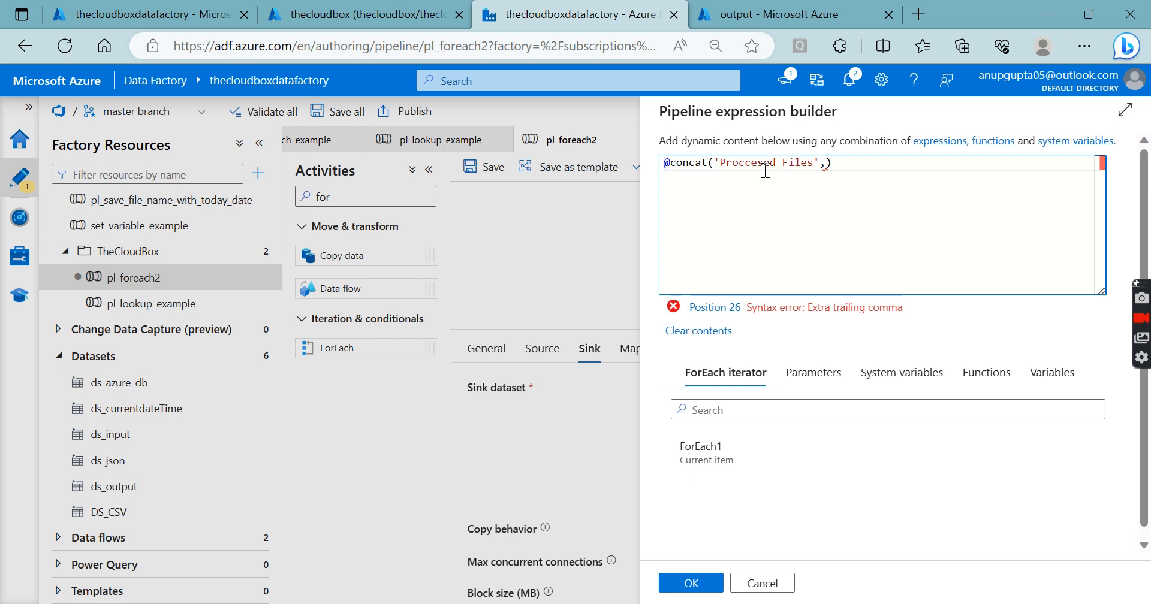
pyautogui.write("'/'")
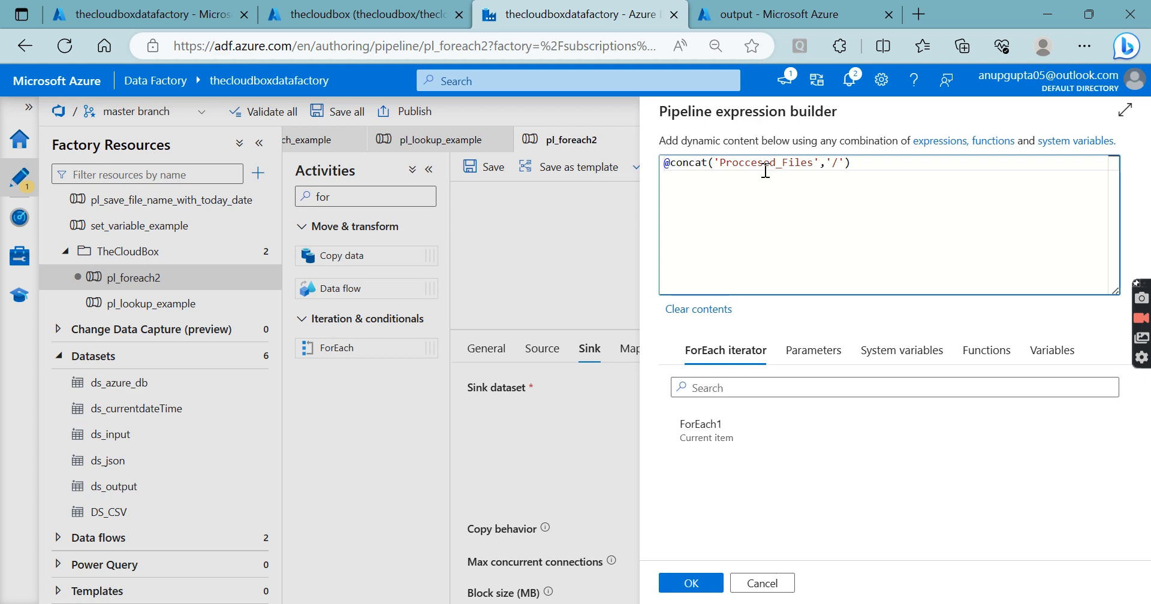
pyautogui.write(',')
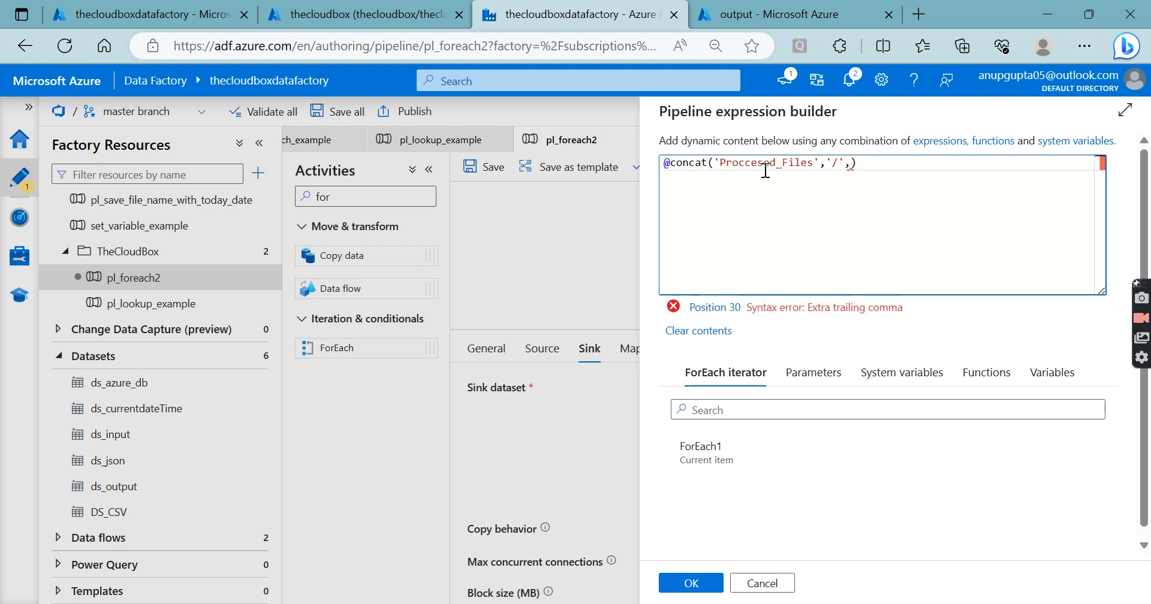
pyautogui.write('utcnow')
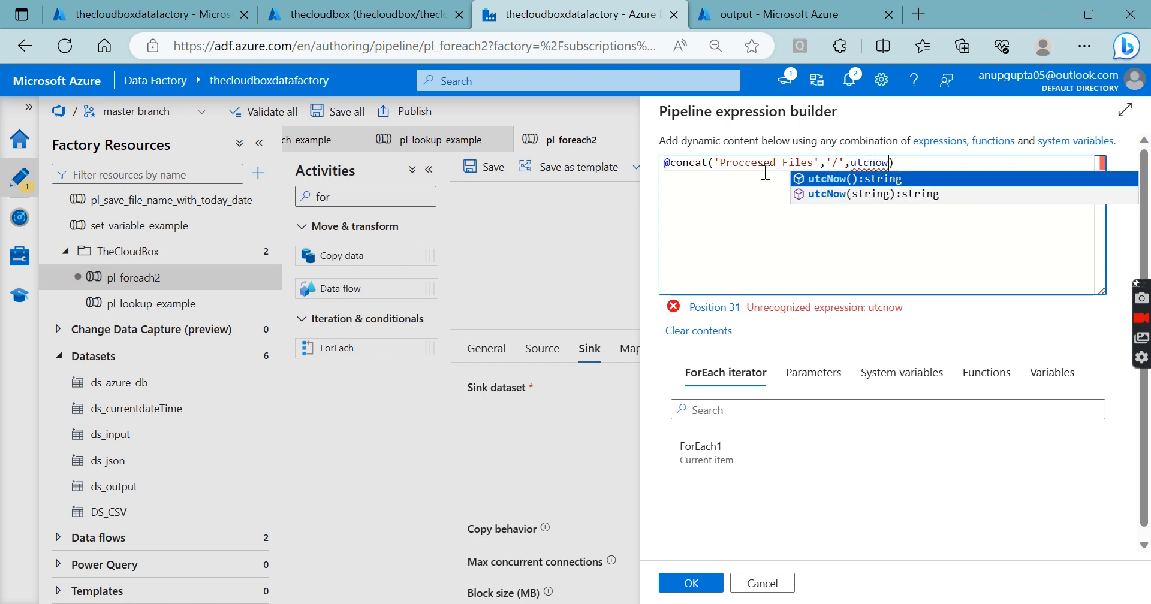
pyautogui.press('Return')
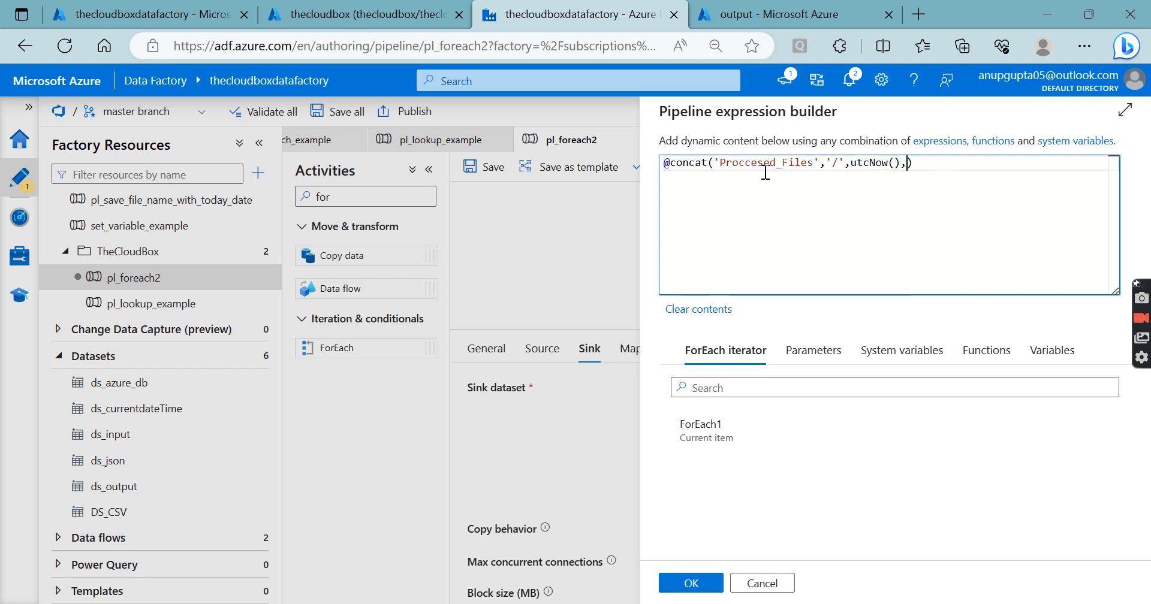
pyautogui.write(",'/',utcNow(),'")
pyautogui.write('yyy')
pyautogui.write('y-MM')
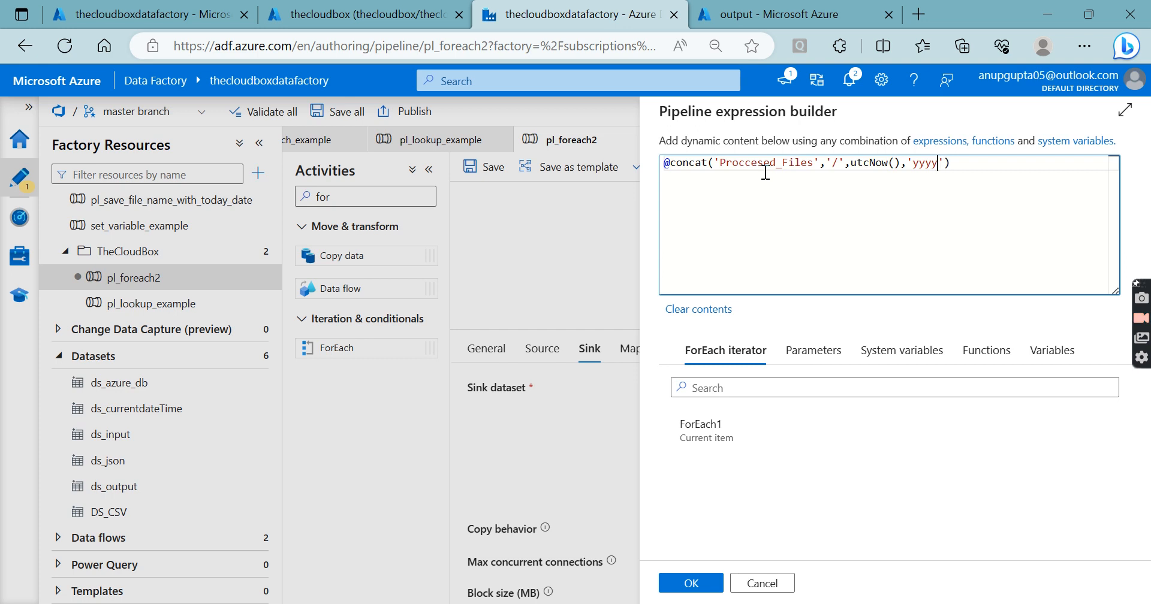
pyautogui.write('-dd')
# Wrap utcNow() and 'yyyy-MM-dd' in a formatdatetime function and balance the closing parentheses
pyautogui.press('Left')
pyautogui.press('Left')
pyautogui.press('Left')
pyautogui.press('Left')
pyautogui.press('Left')
pyautogui.press('Left')
pyautogui.press('Left')
pyautogui.press('Left')
pyautogui.press('Left')
pyautogui.press('Left')
pyautogui.press('Left')
pyautogui.press('Left')
pyautogui.press('Left')
pyautogui.press('Left')
pyautogui.press('Left')
pyautogui.press('Left')
pyautogui.press('Left')
pyautogui.write('formatdate')
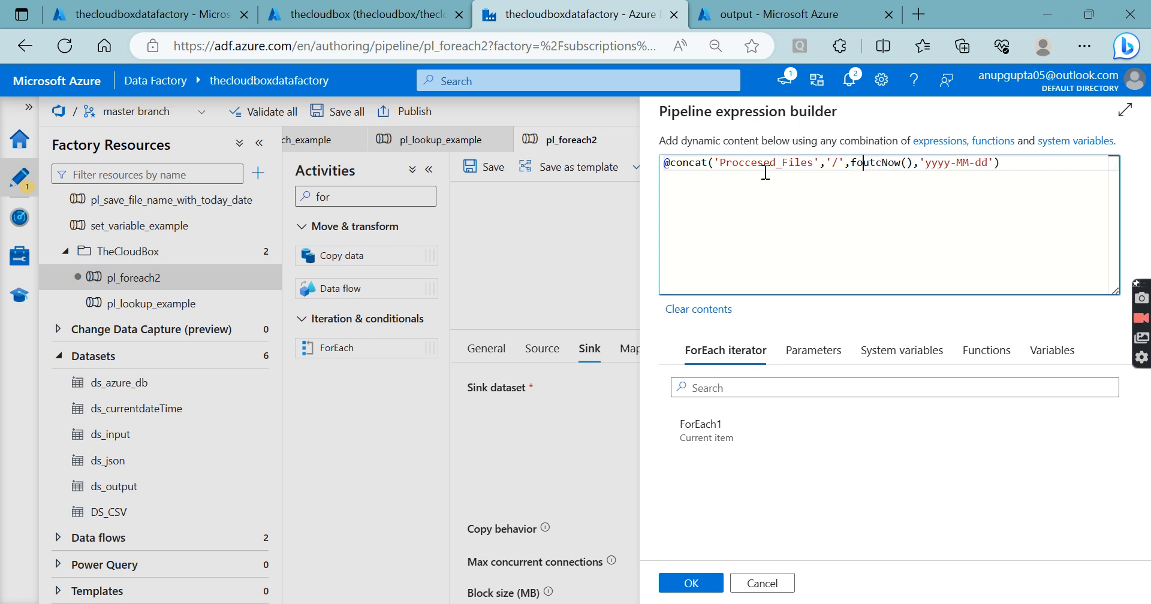
pyautogui.write('time(')
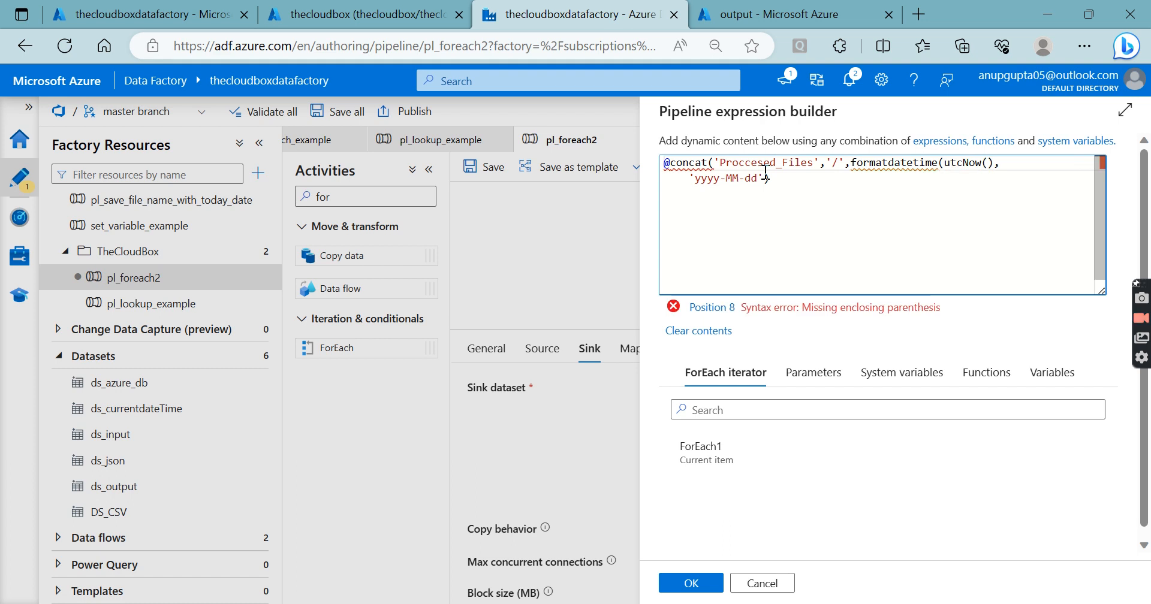
pyautogui.click(767, 178)
pyautogui.write(')')
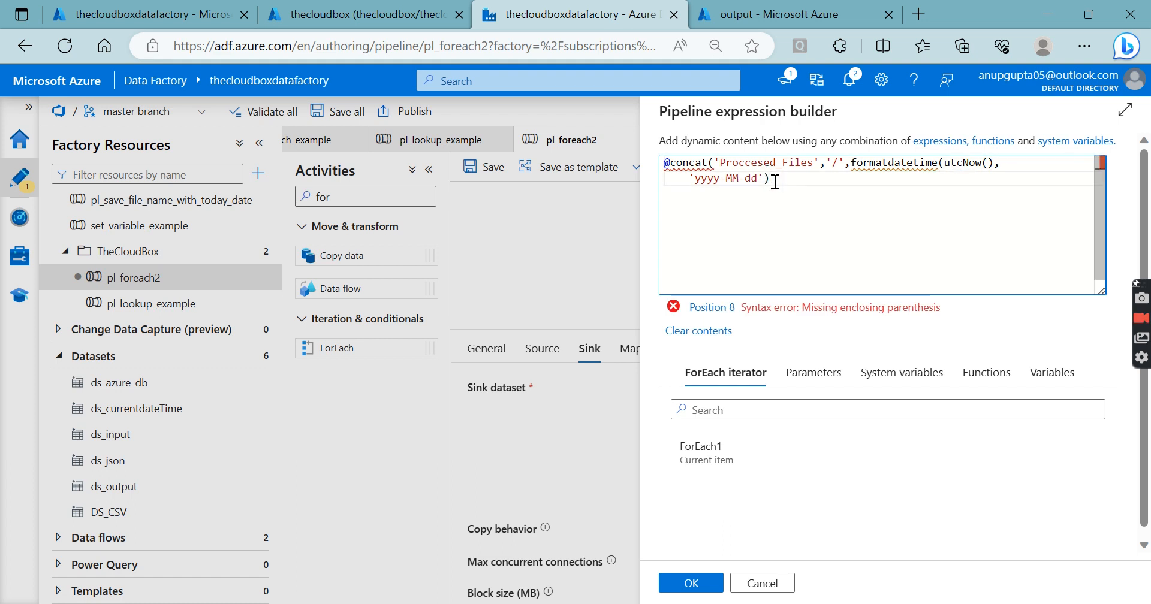
pyautogui.write(')')
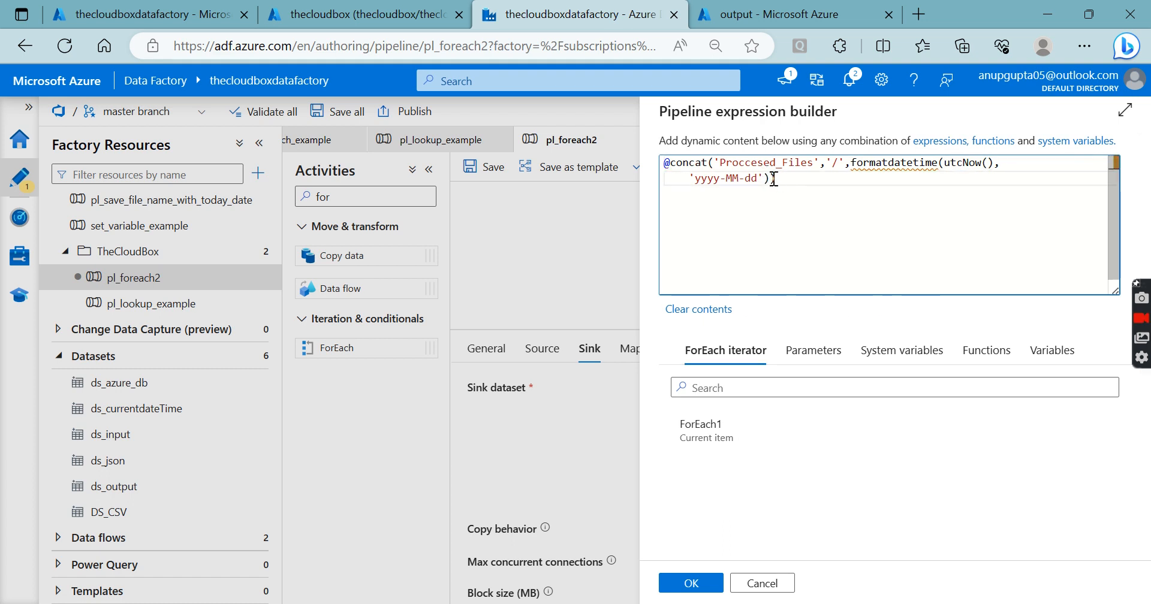
# Try to append '/' and the ForEach1 current item after the closing parenthesis of concat
pyautogui.write(',')
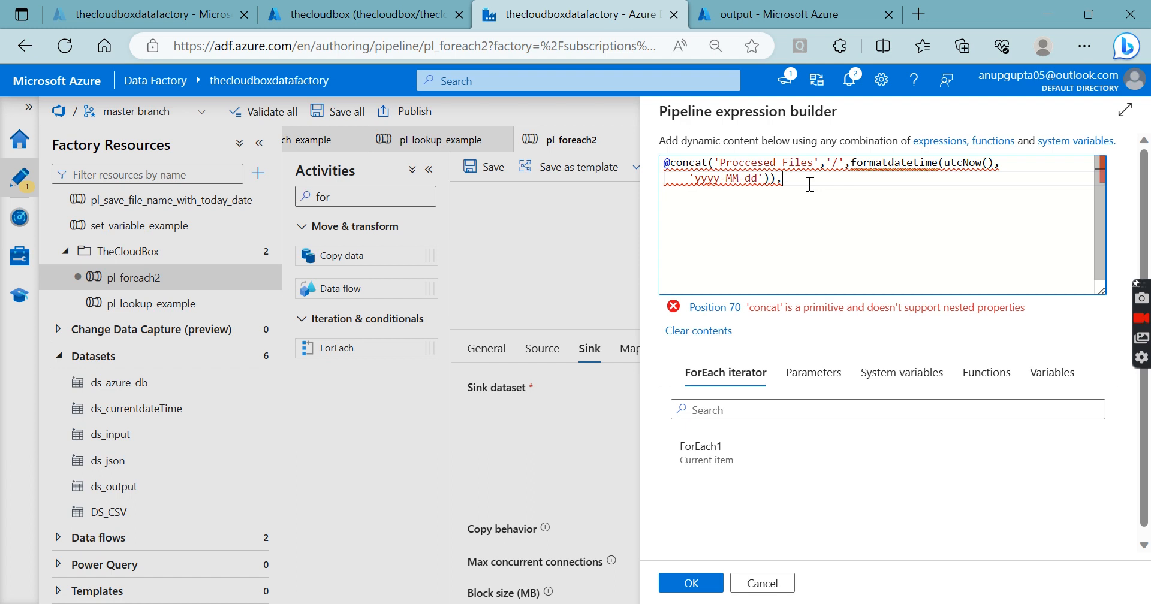
pyautogui.click(727, 466)
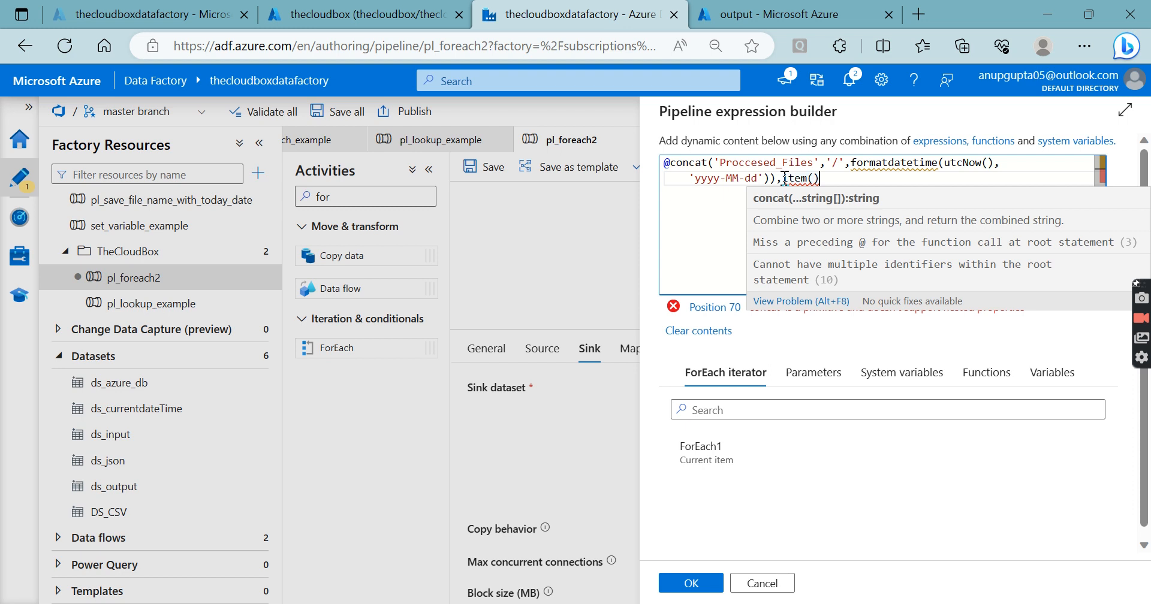
pyautogui.moveTo(785, 184)
pyautogui.write("','/',")
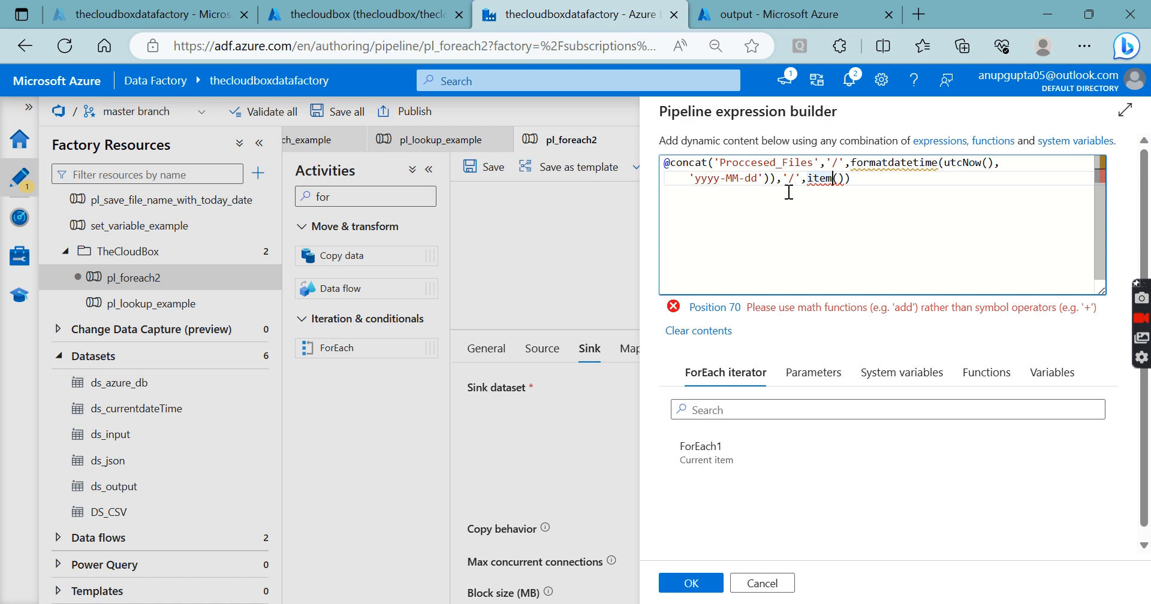
pyautogui.click(871, 181)
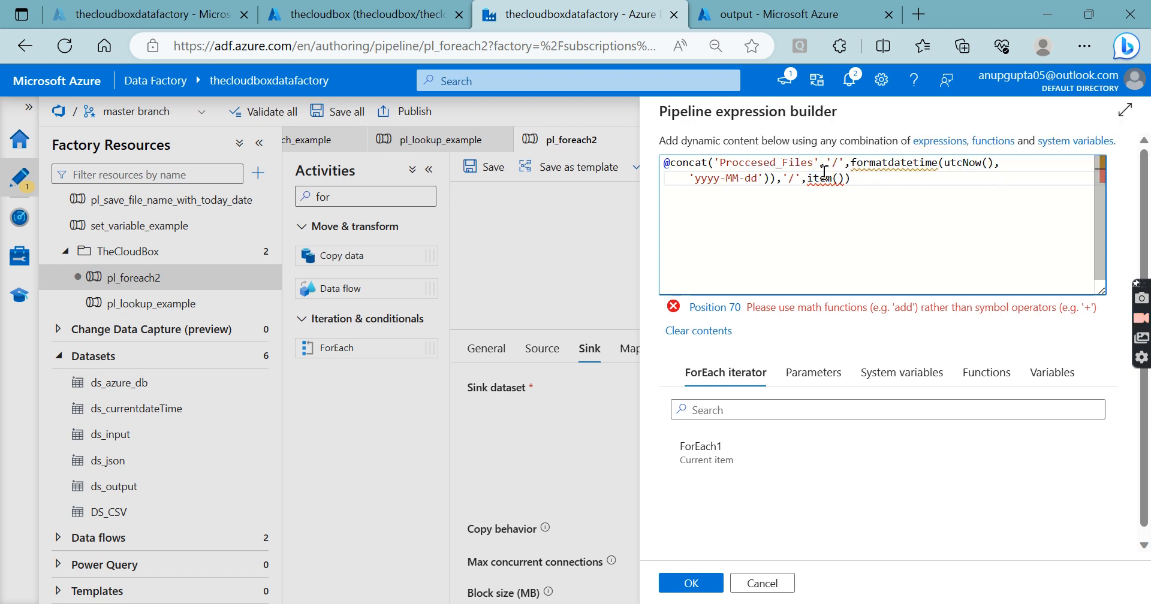
pyautogui.moveTo(826, 180)
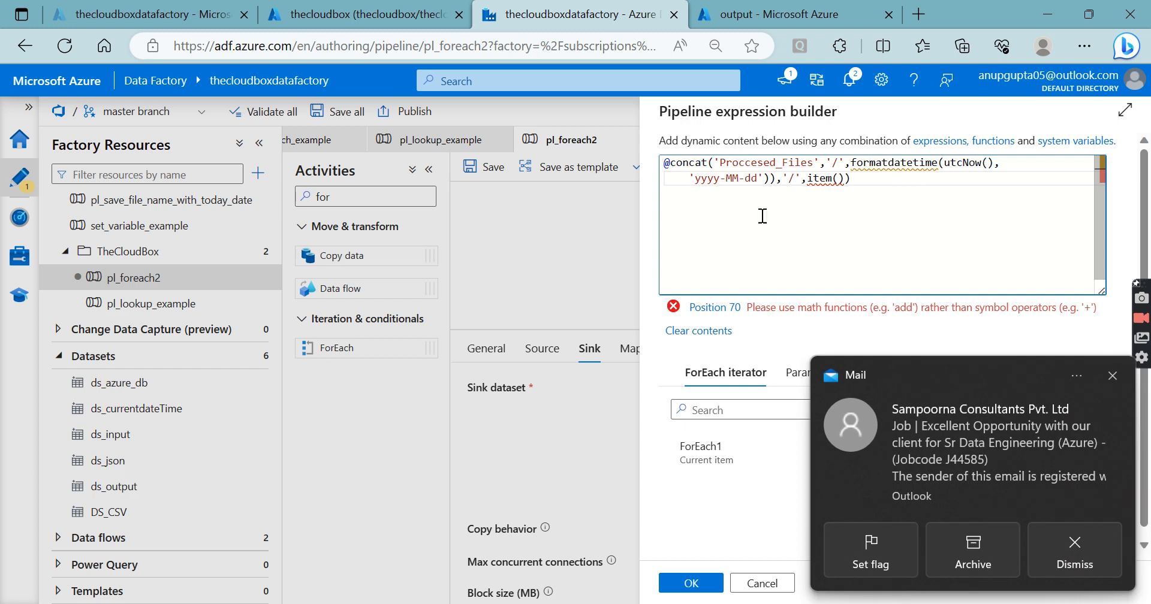
# Dismiss the mail notification and delete the '/' and item() text that follows the closing parenthesis of concat
pyautogui.click(1113, 376)
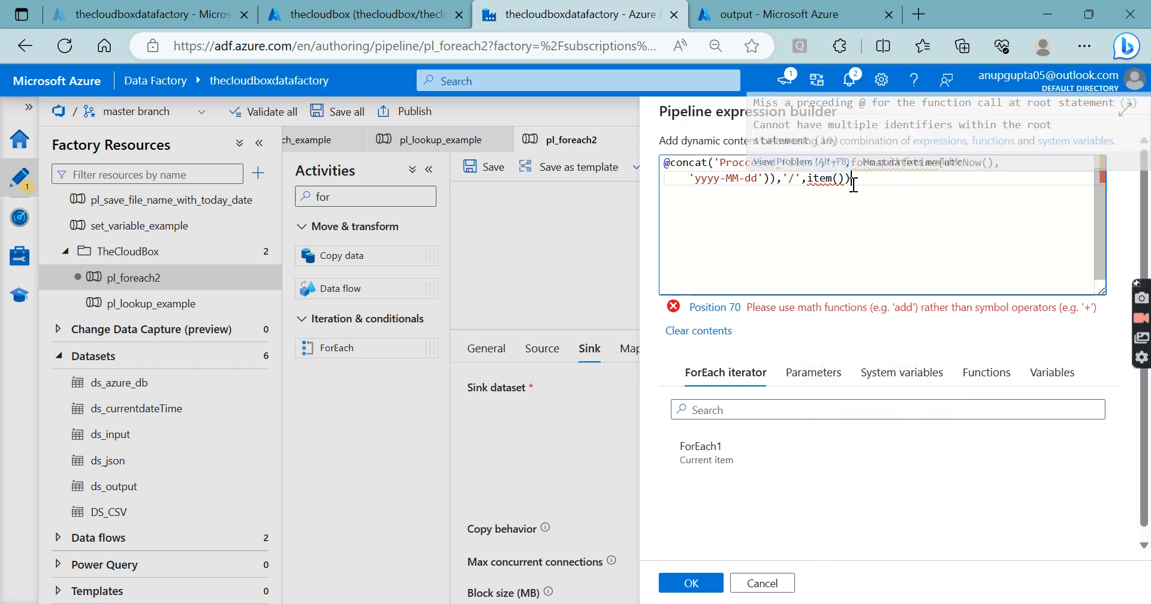
pyautogui.press('BackSpace')
pyautogui.press('BackSpace')
pyautogui.press('BackSpace')
pyautogui.press('BackSpace')
pyautogui.press('BackSpace')
pyautogui.press('BackSpace')
pyautogui.press('BackSpace')
pyautogui.press('BackSpace')
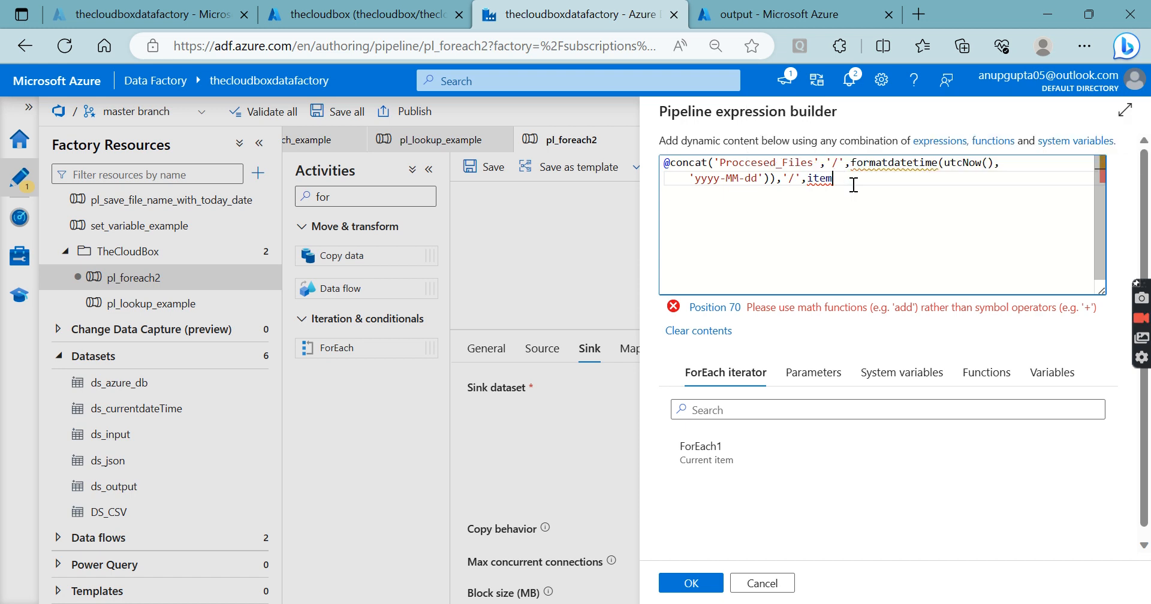
pyautogui.press('BackSpace')
pyautogui.press('BackSpace')
pyautogui.press('BackSpace')
pyautogui.press('BackSpace')
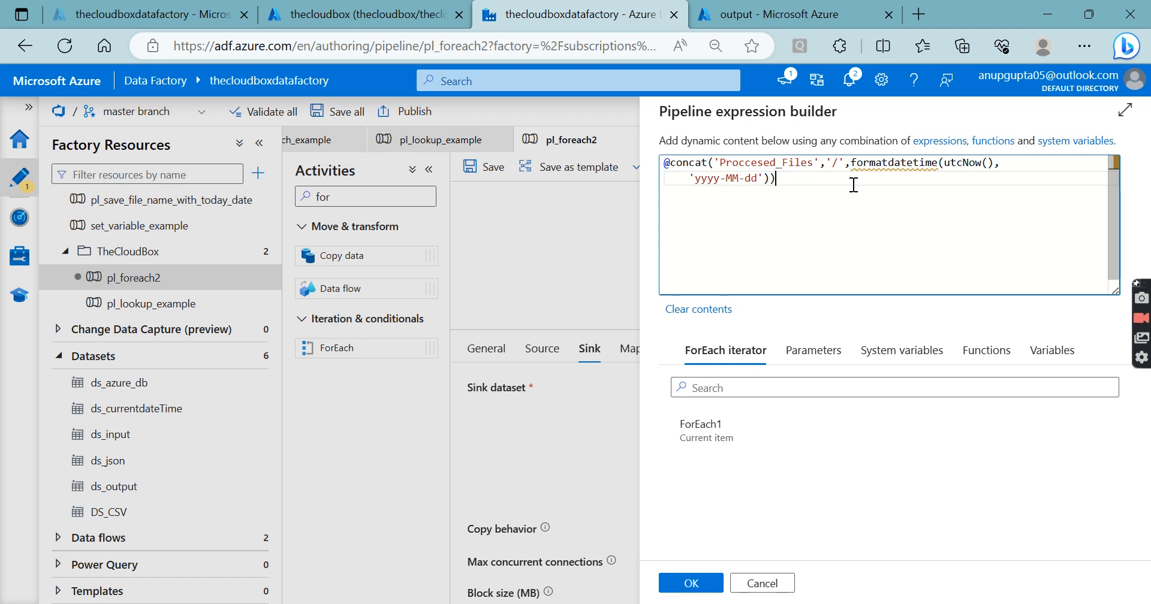
# Add '/' and the ForEach1 current item, item(), inside concat after the formatted date and accept the Direct expression
pyautogui.press('Left')
pyautogui.write(",'/'")
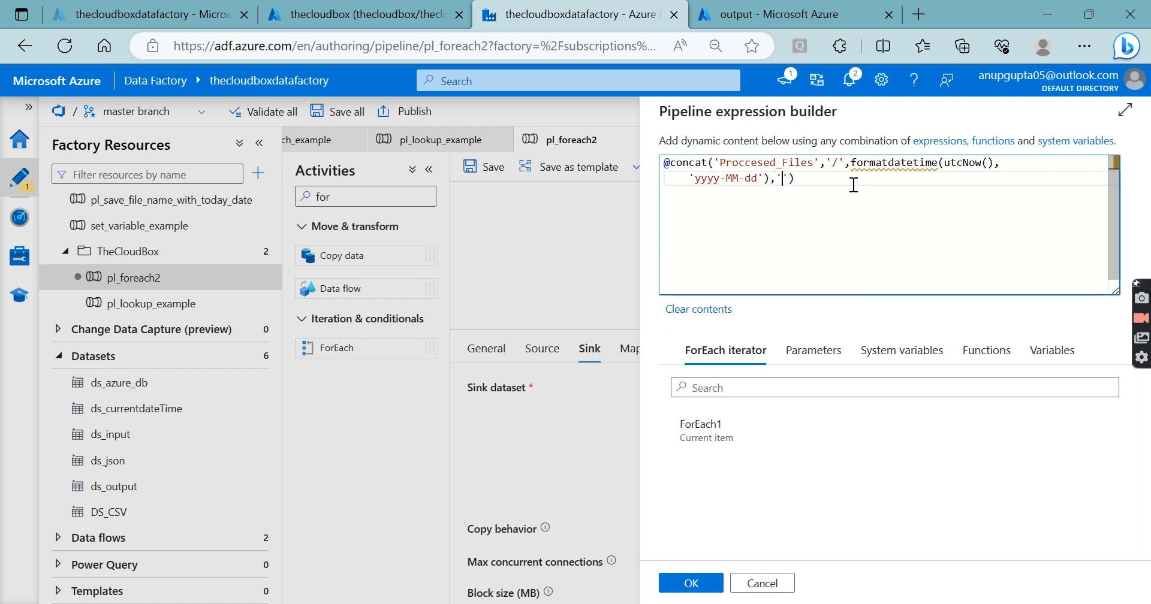
pyautogui.write(',')
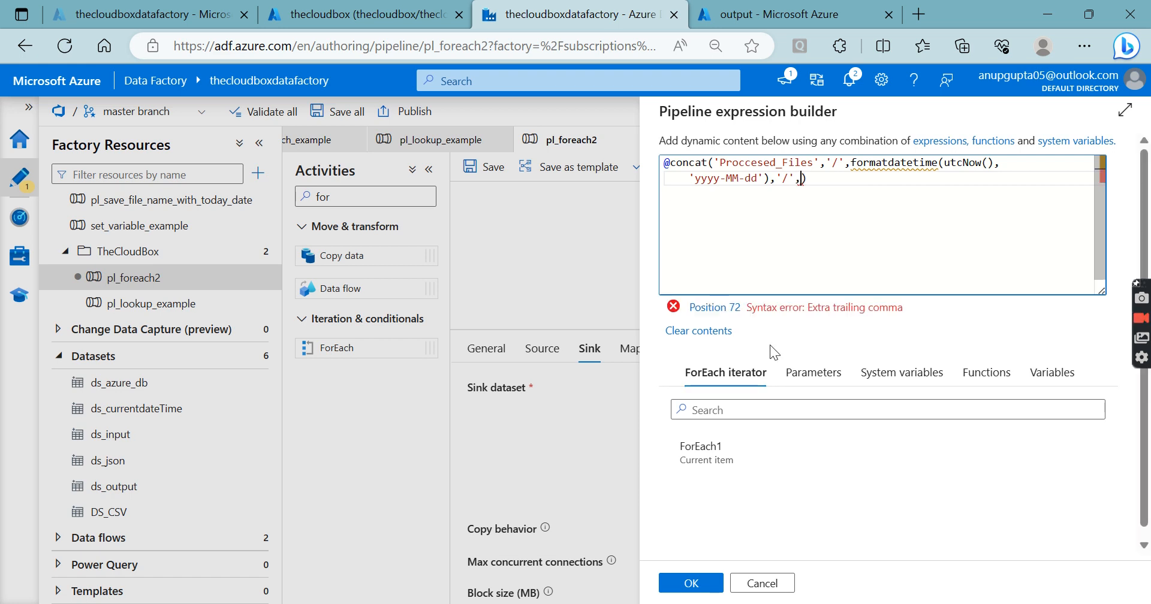
pyautogui.click(703, 429)
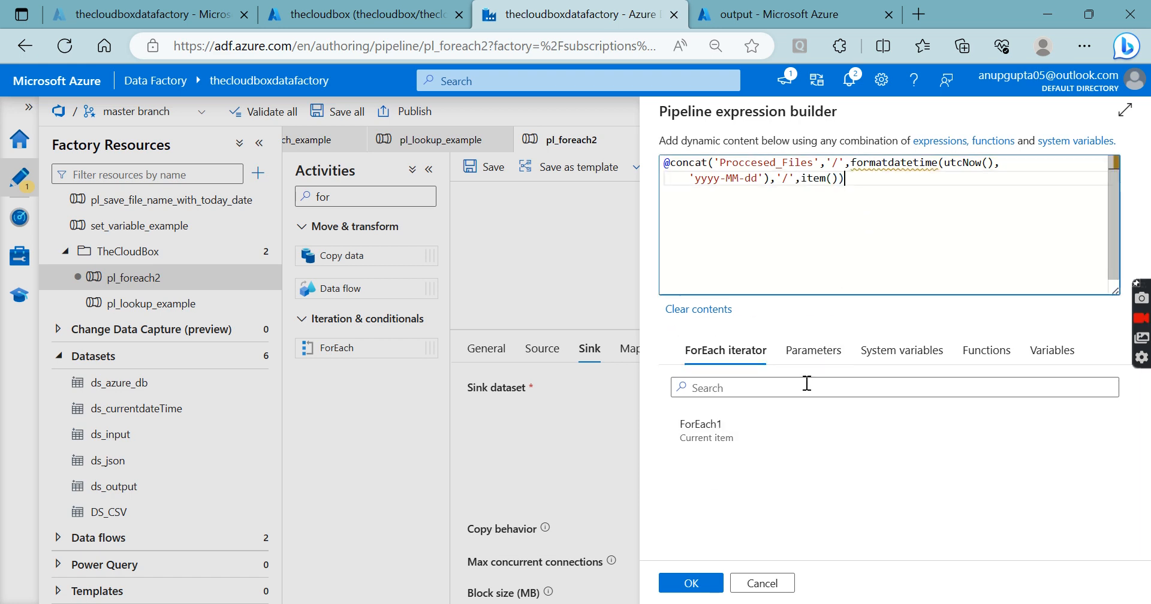
pyautogui.click(693, 583)
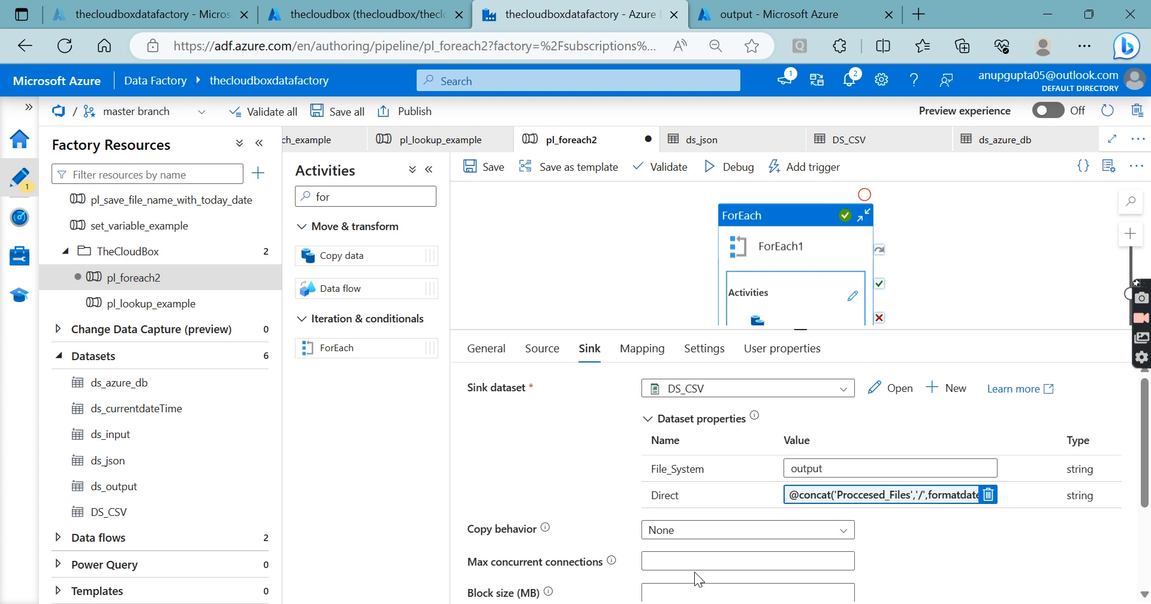
# Check the Items expression in the settings of the ForEach1 activity
pyautogui.click(818, 247)
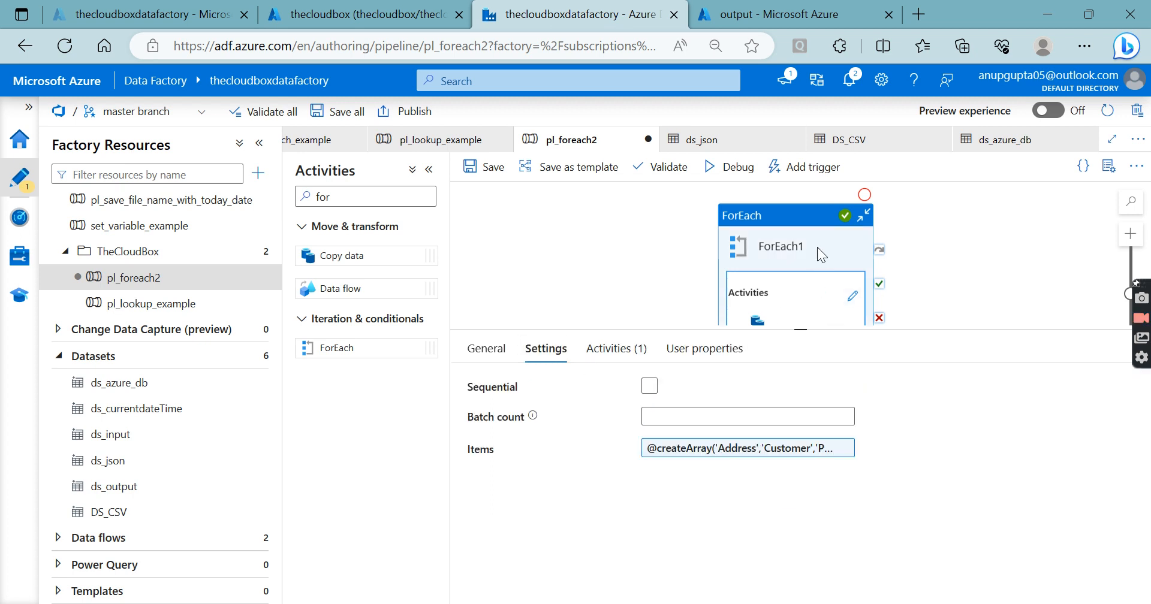
pyautogui.click(729, 451)
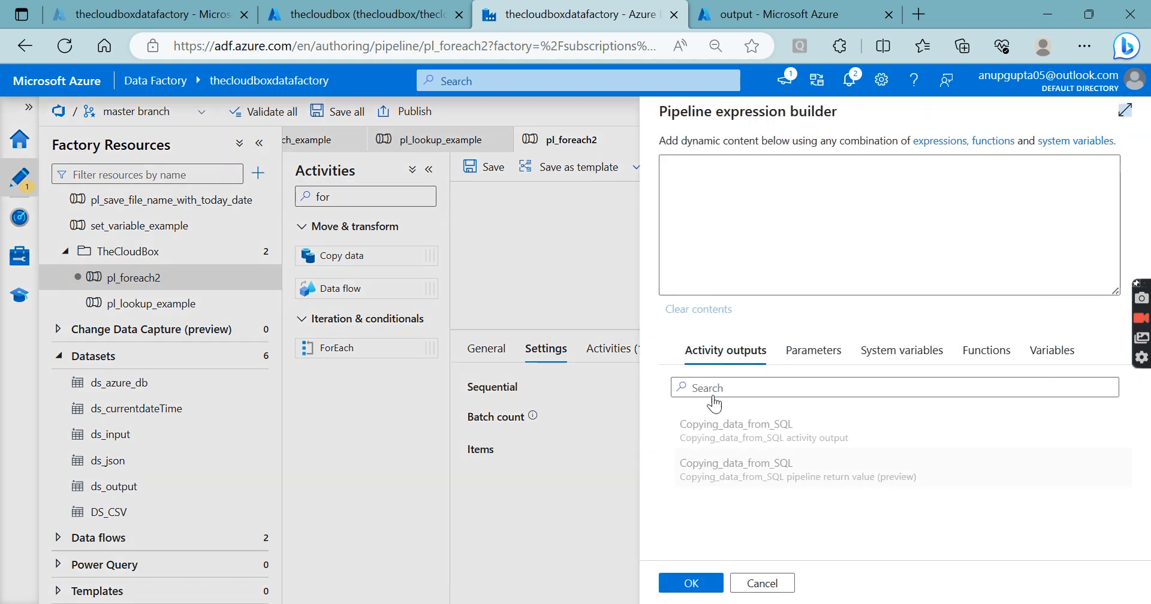
pyautogui.click(689, 583)
# Validate the pl_foreach2 pipeline and switch to the Azure portal page of the output container
pyautogui.click(666, 169)
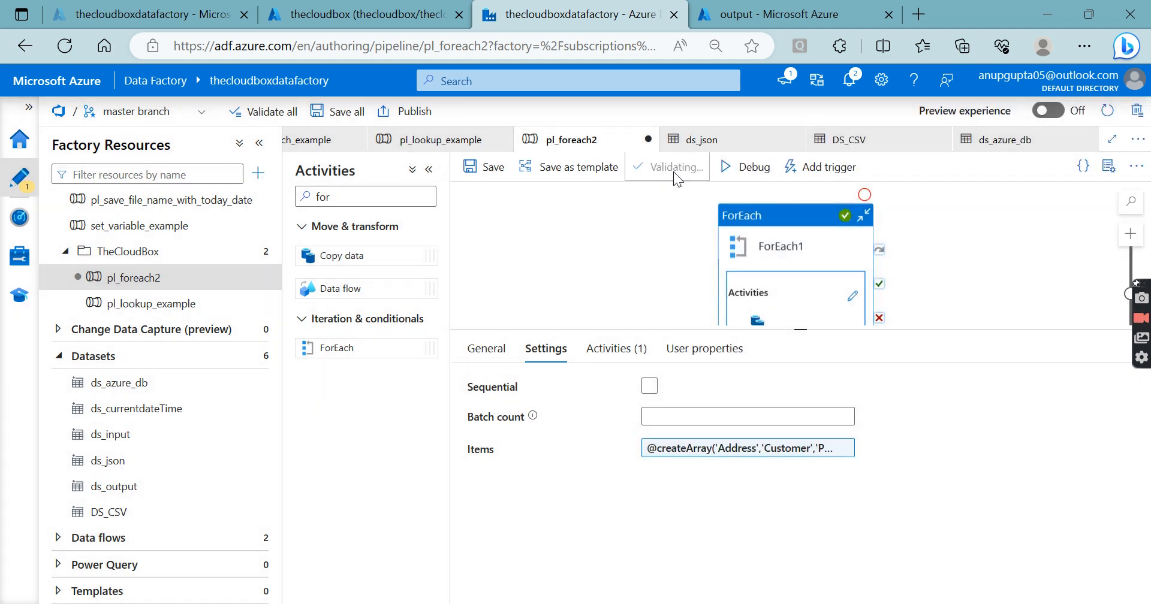
pyautogui.click(852, 583)
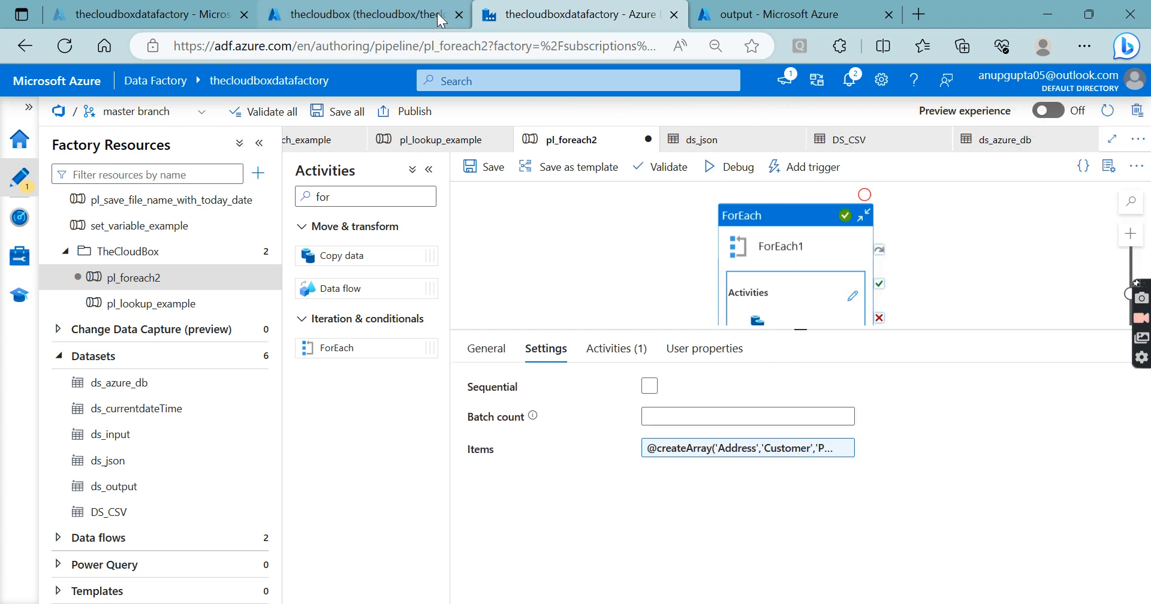
pyautogui.click(754, 16)
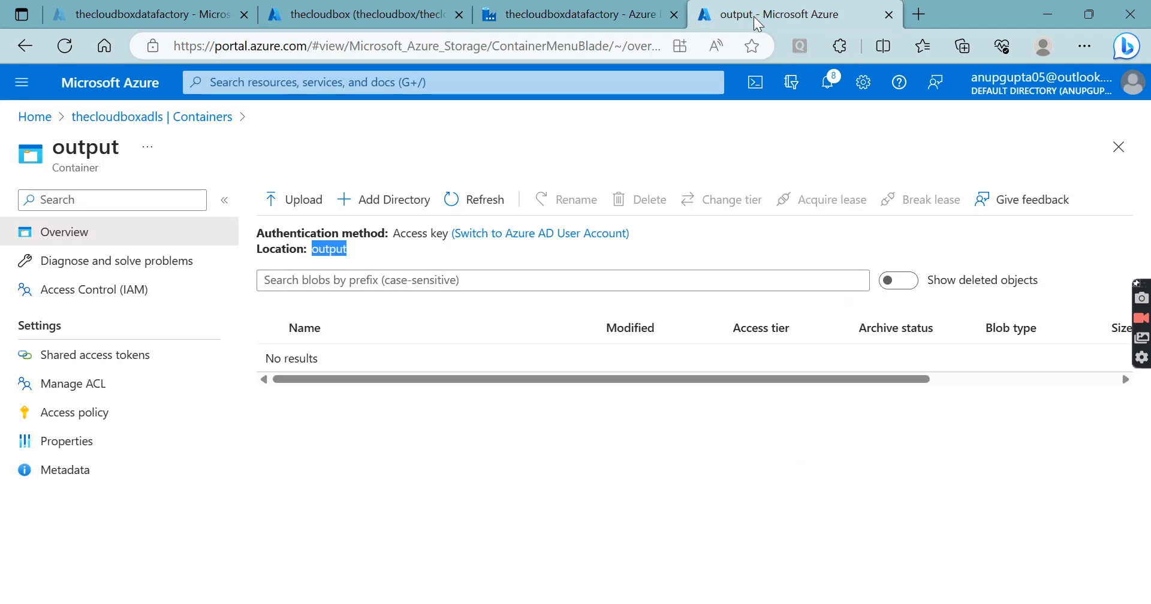
# Refresh the empty output container, switch to Azure Data Factory, and debug pl_foreach2 while refreshing its activity runs
pyautogui.click(461, 204)
pyautogui.click(576, 18)
pyautogui.click(739, 168)
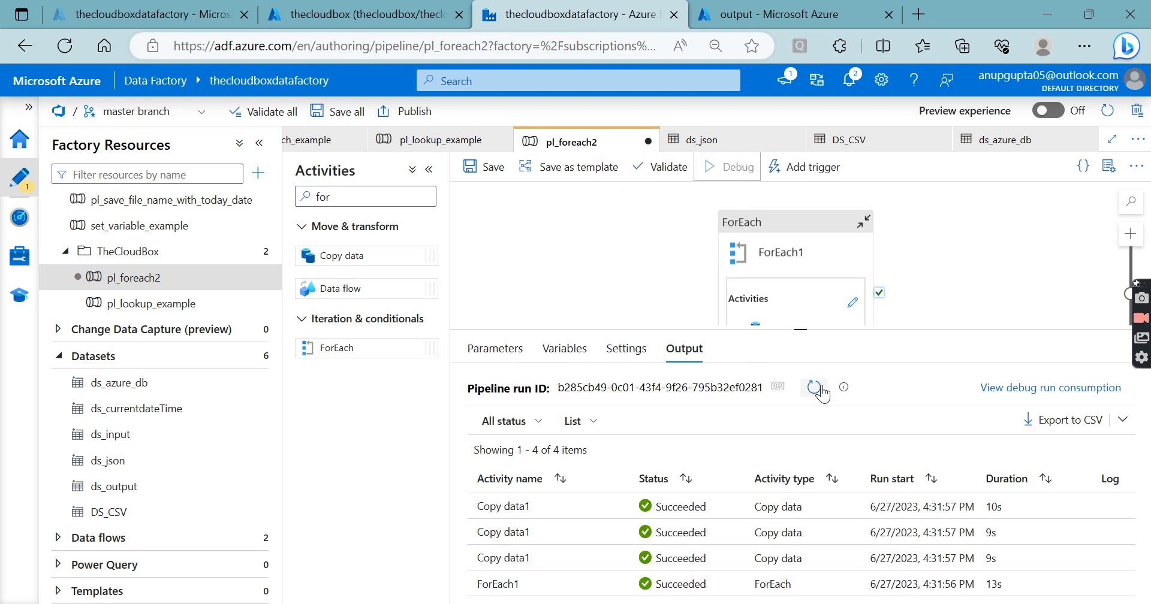
pyautogui.click(814, 389)
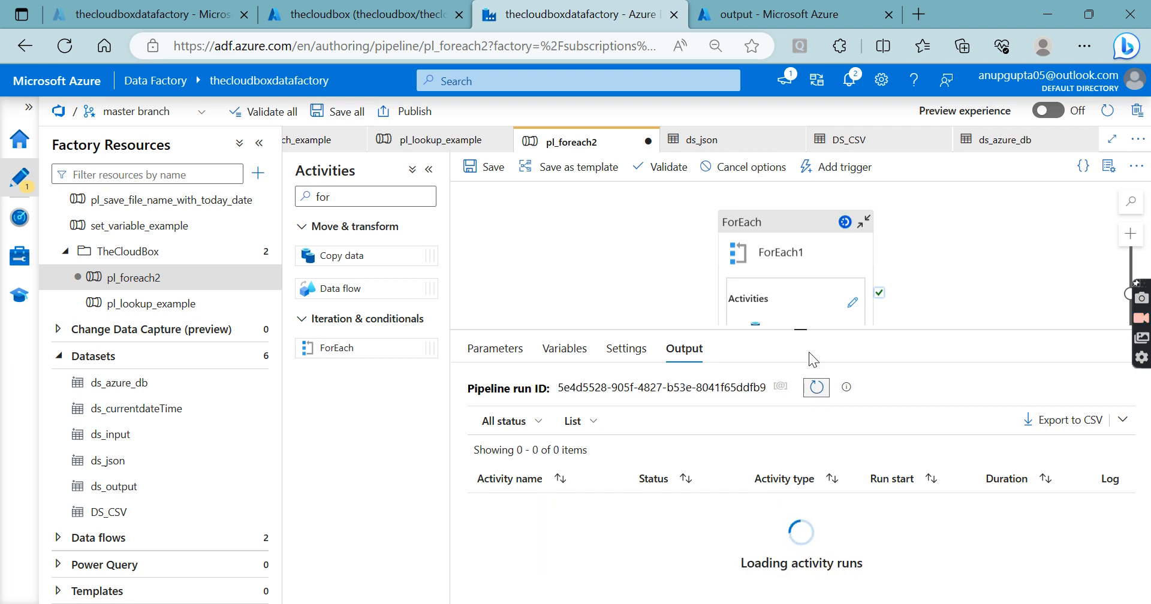
pyautogui.moveTo(802, 326); pyautogui.dragTo(801, 224)
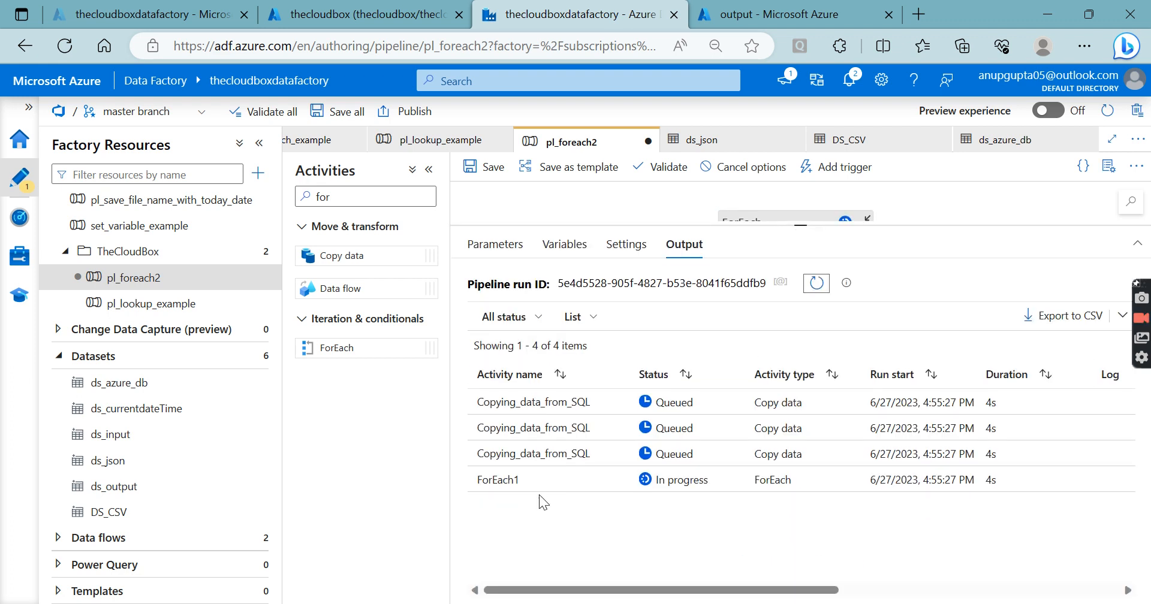
pyautogui.click(816, 287)
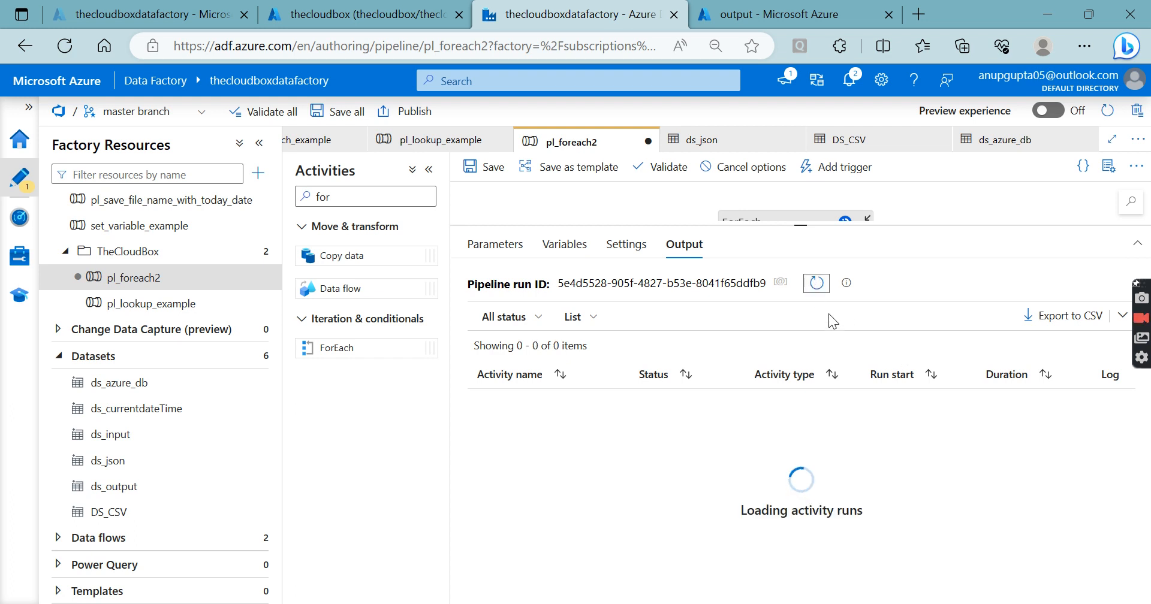
pyautogui.click(816, 284)
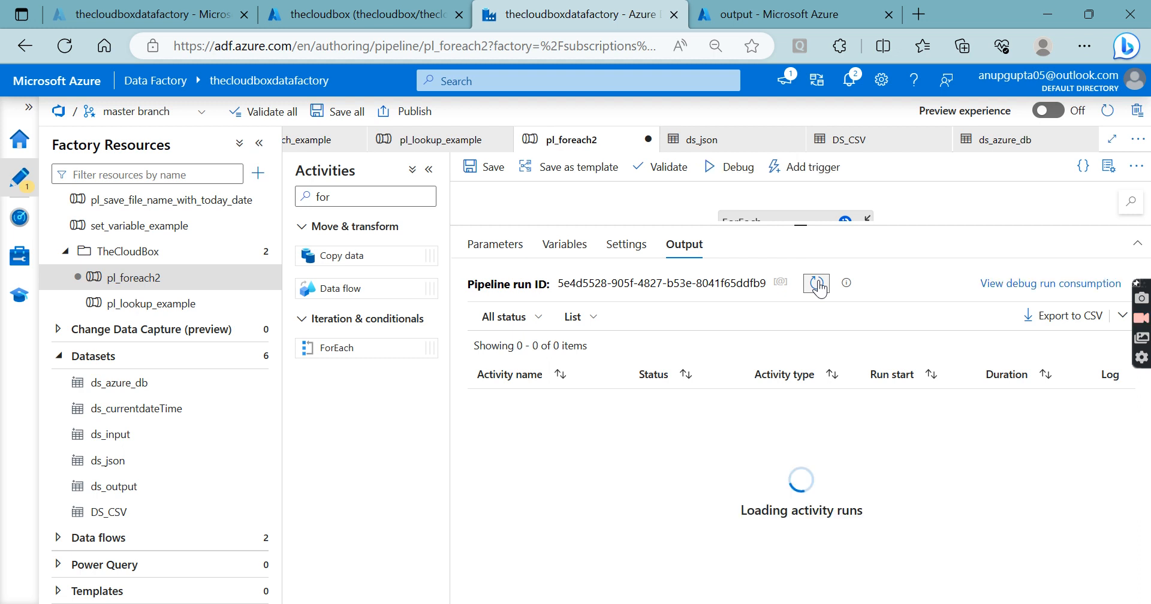
# Switch to the Azure portal page of the output container, refresh it and open the Proccesed_Files/2023-06-27 folder
pyautogui.click(785, 17)
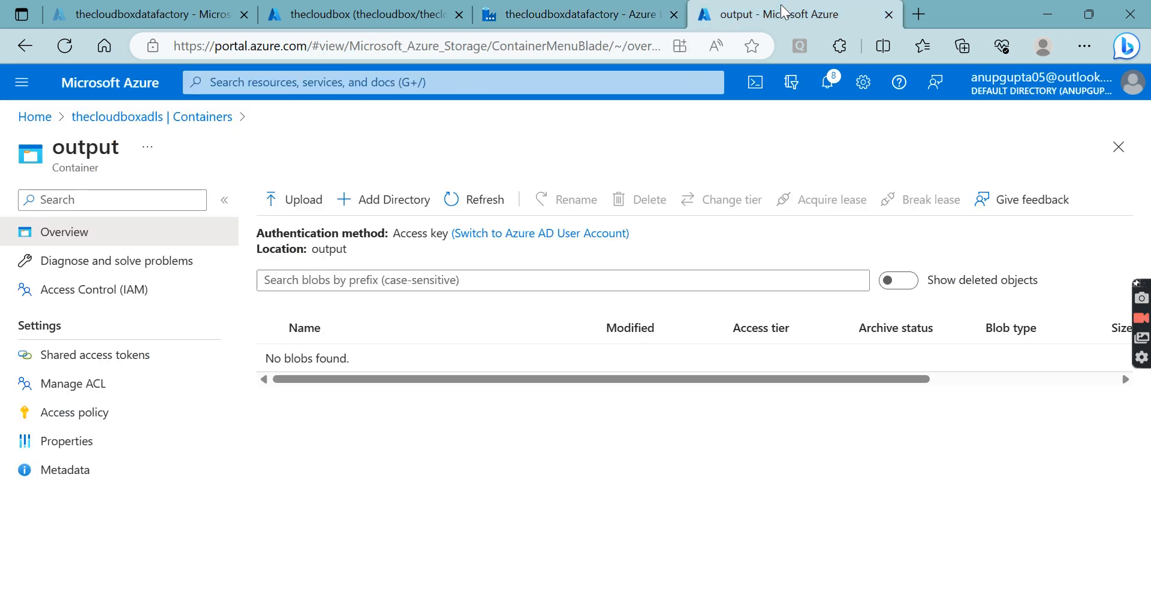
pyautogui.click(479, 199)
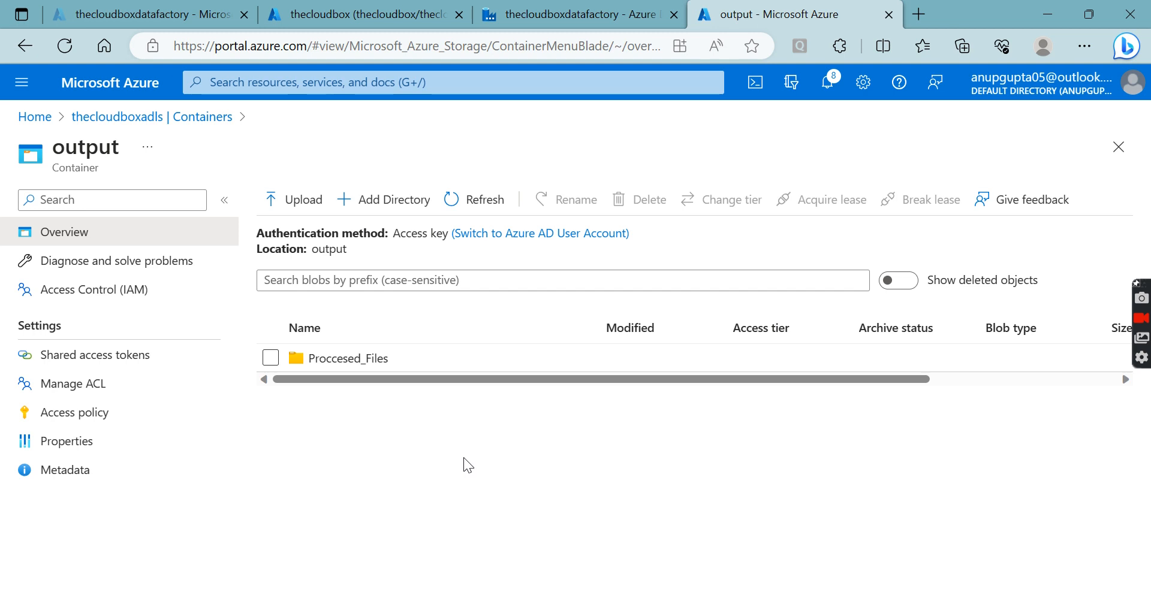
pyautogui.click(331, 362)
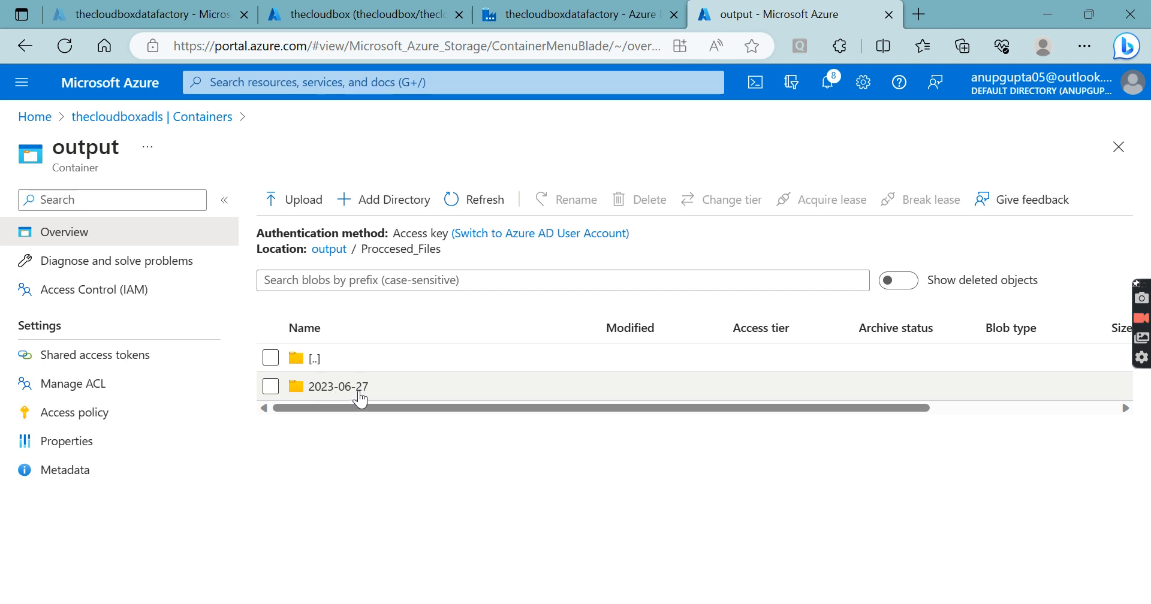
pyautogui.click(350, 390)
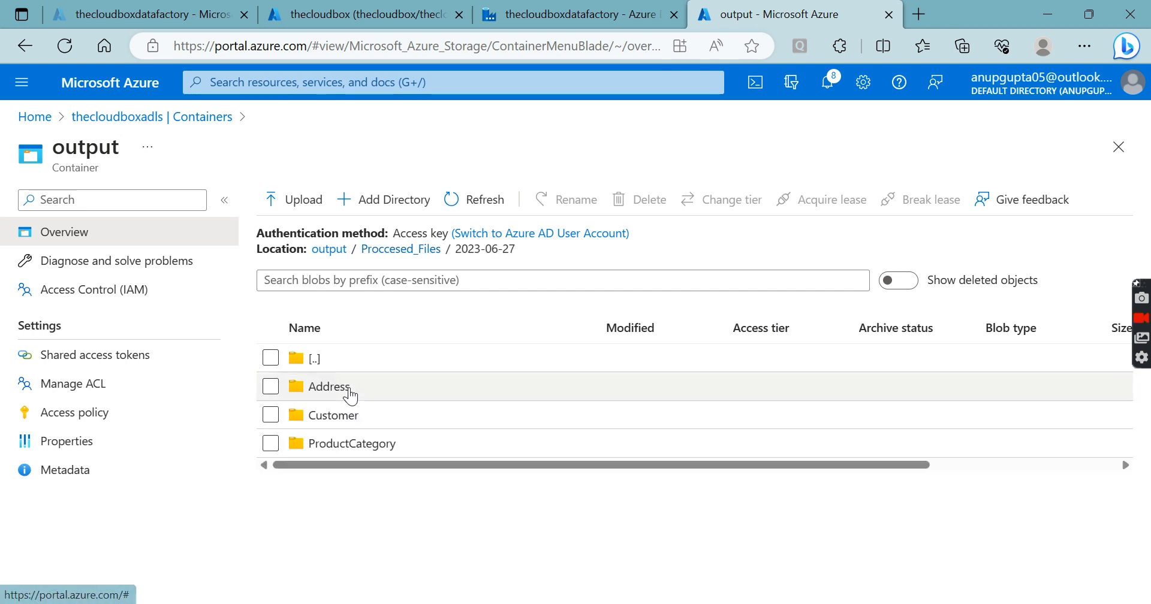
# Check the CSV files in the Address, Customer and ProductCategory folders of the 2023-06-27 directory
pyautogui.click(350, 391)
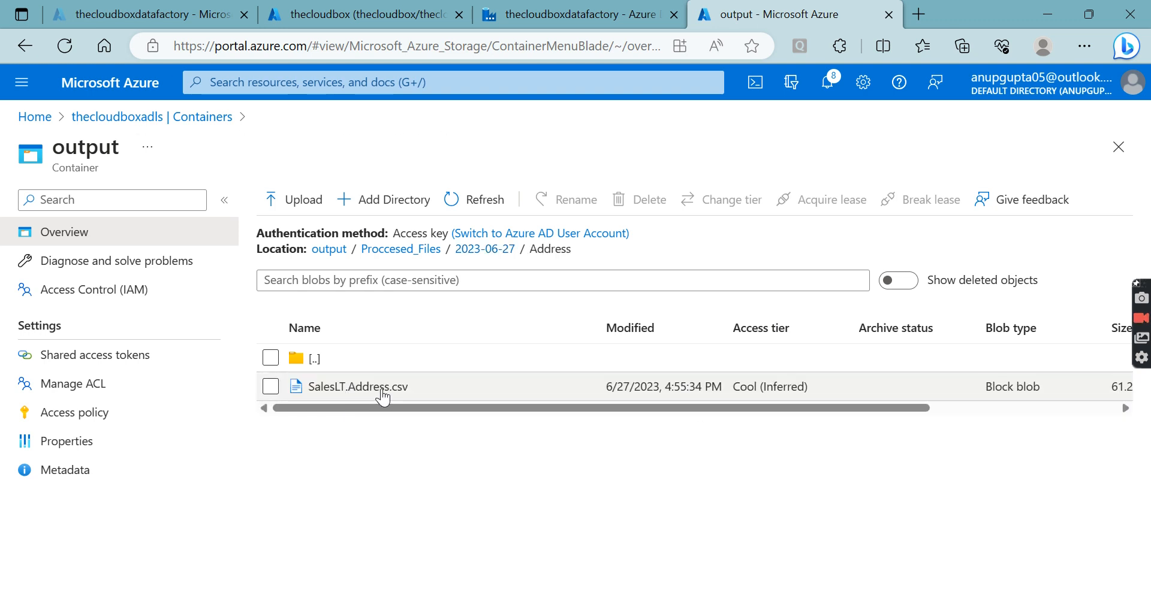
pyautogui.click(478, 251)
pyautogui.click(362, 421)
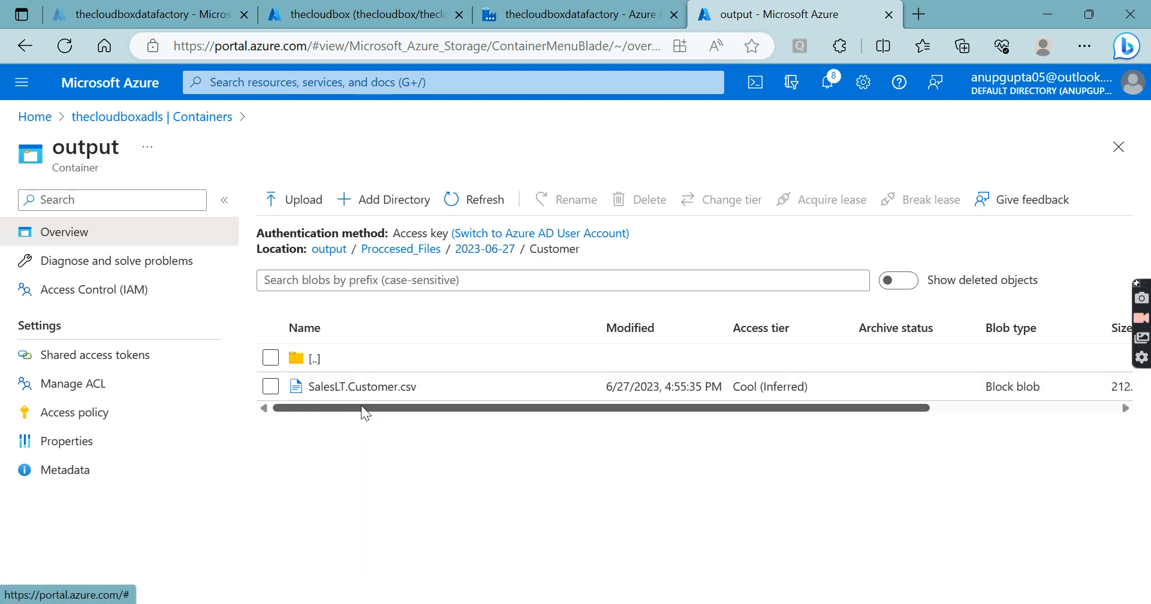
pyautogui.click(486, 249)
pyautogui.click(379, 445)
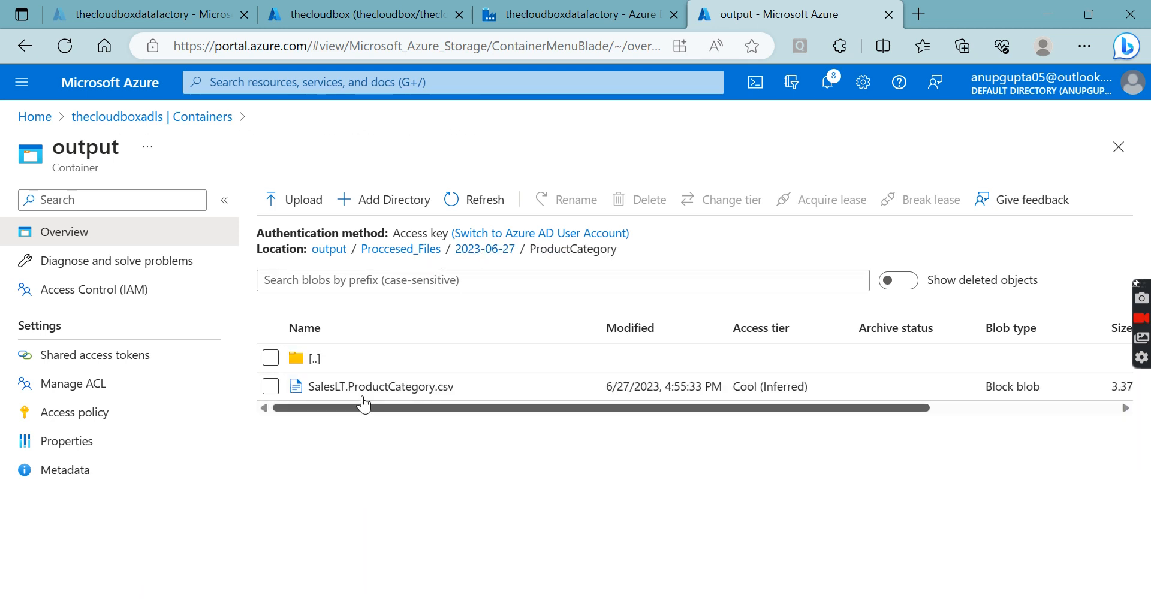
# Switch back to Azure Data Factory and turn on Sequential execution for the ForEach1 activity
pyautogui.click(526, 24)
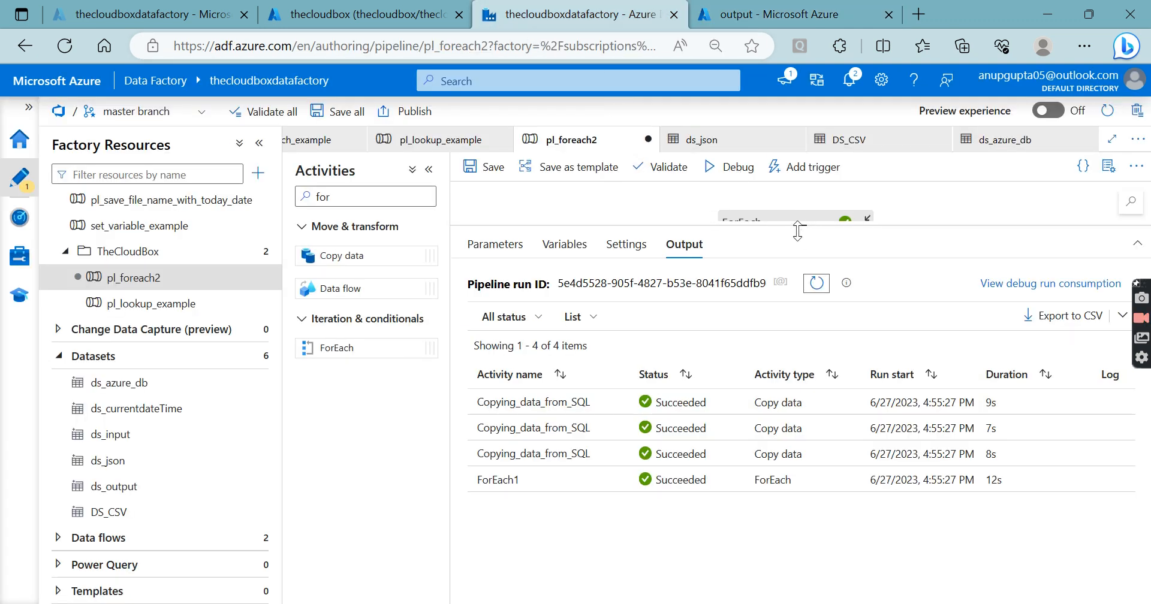
pyautogui.moveTo(797, 230); pyautogui.dragTo(785, 373)
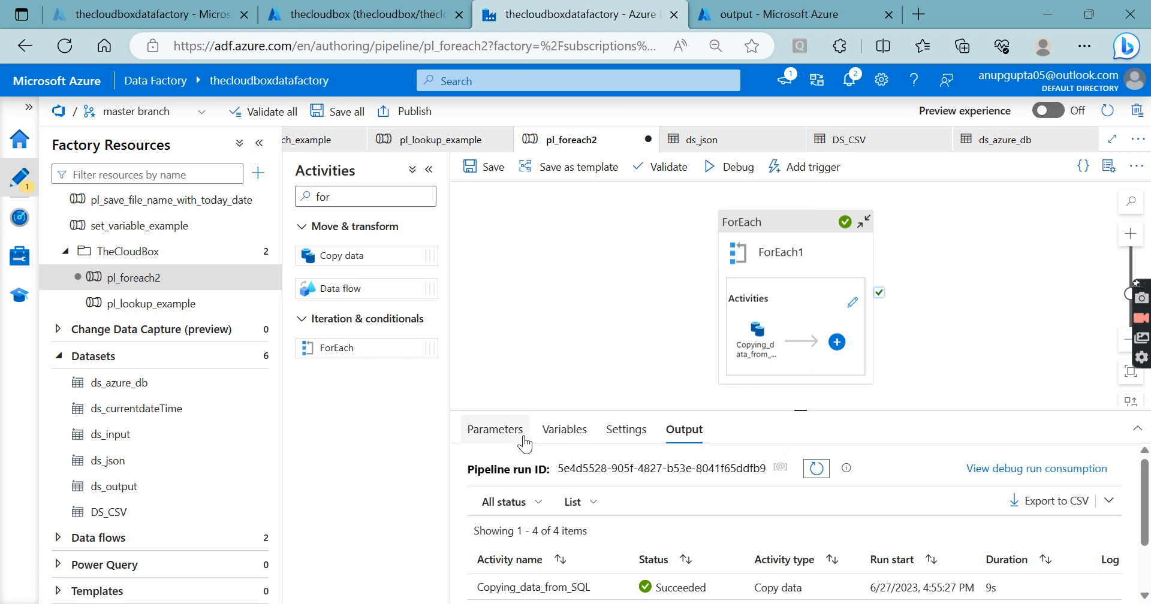
pyautogui.click(810, 259)
pyautogui.click(647, 467)
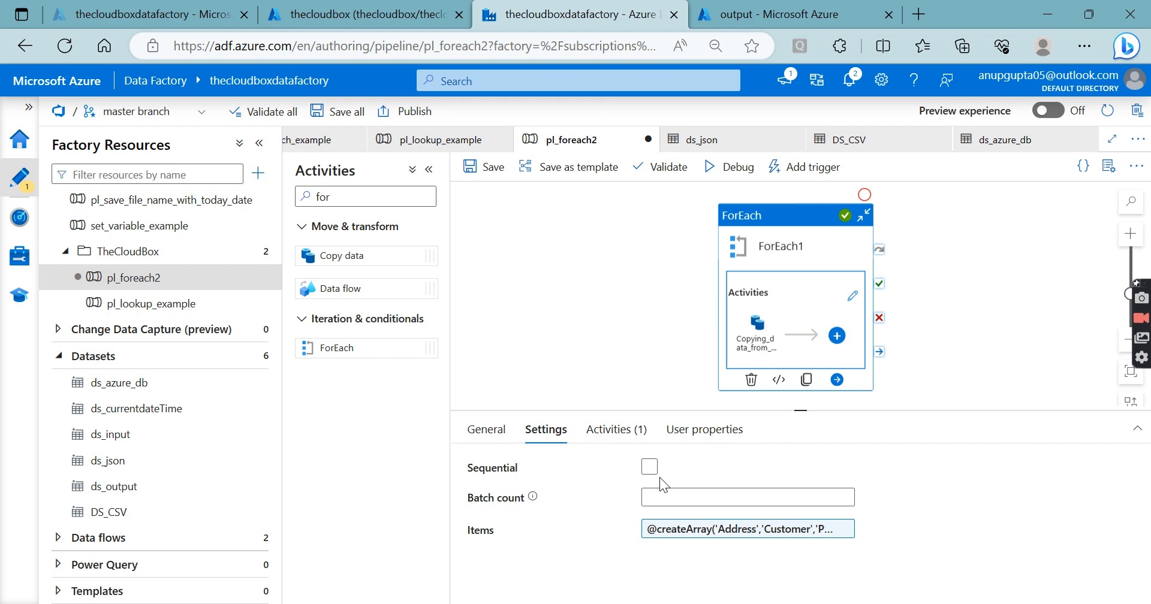
pyautogui.click(651, 472)
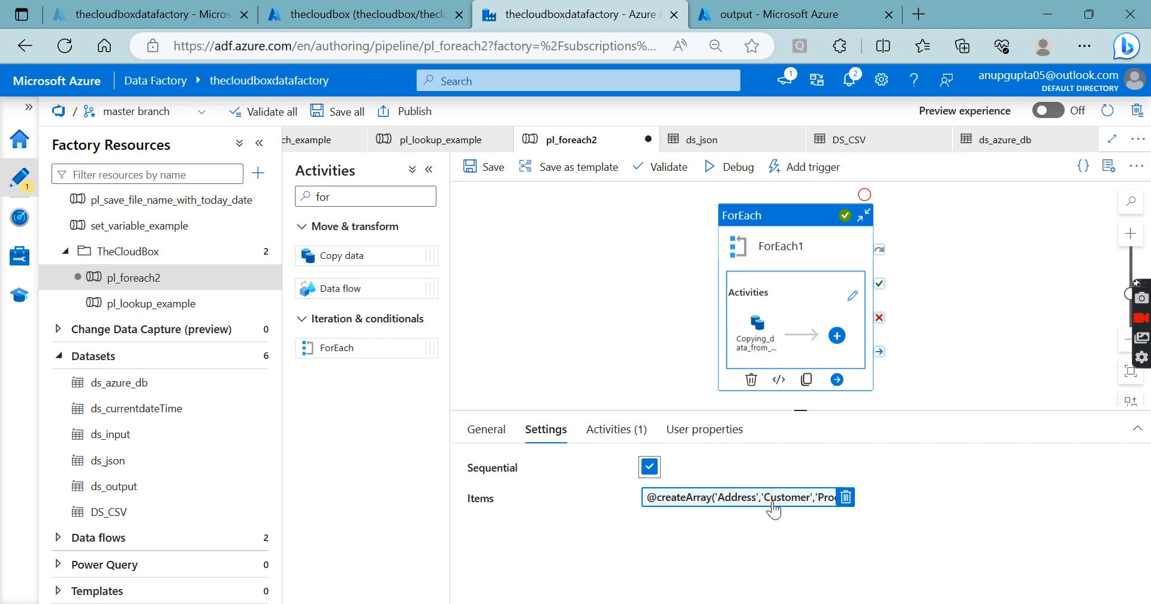
# Try a Batch count of 2 for ForEach1 with Sequential off, clear the value and turn Sequential back on
pyautogui.click(650, 474)
pyautogui.click(666, 497)
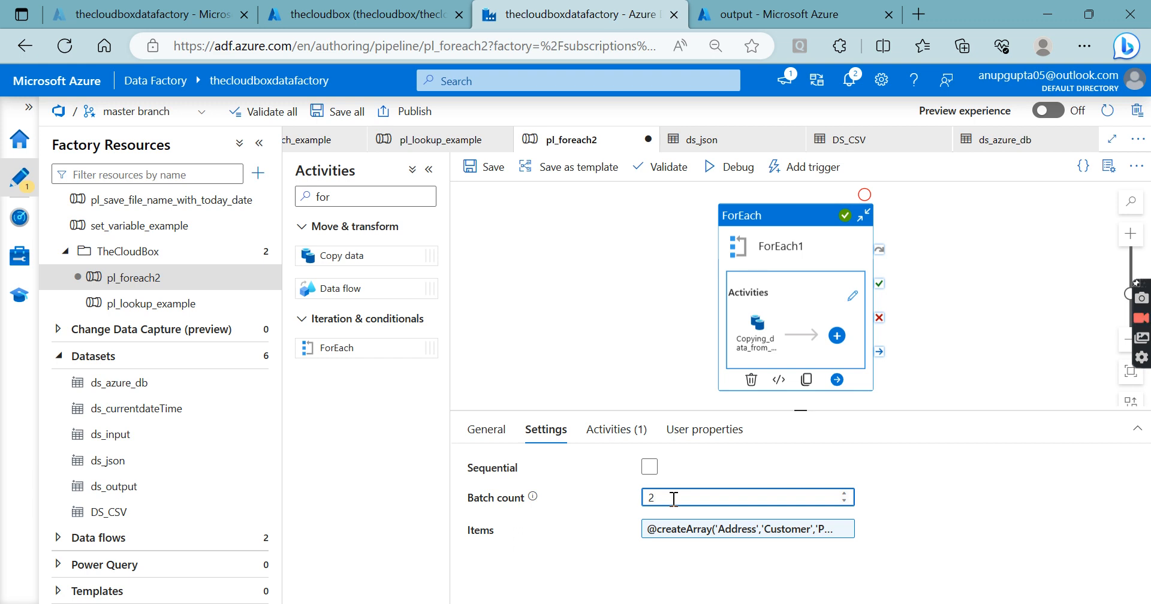
pyautogui.press('BackSpace')
pyautogui.click(649, 466)
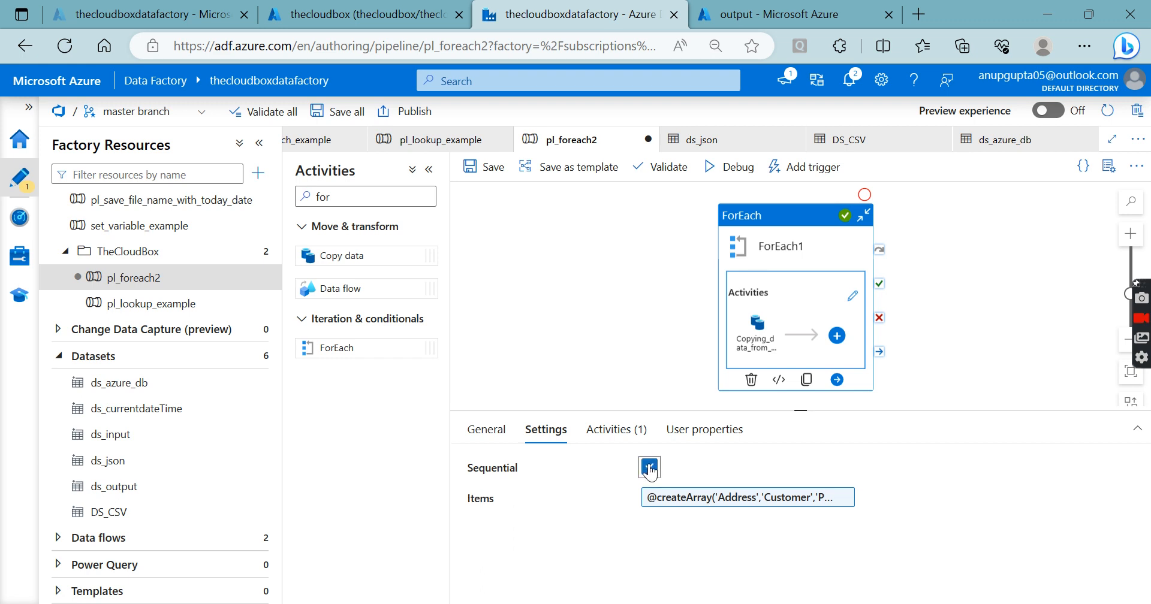
# Debug pl_foreach2 with ForEach1 set to Sequential and repeatedly refresh the activity runs to follow the copy order
pyautogui.click(730, 167)
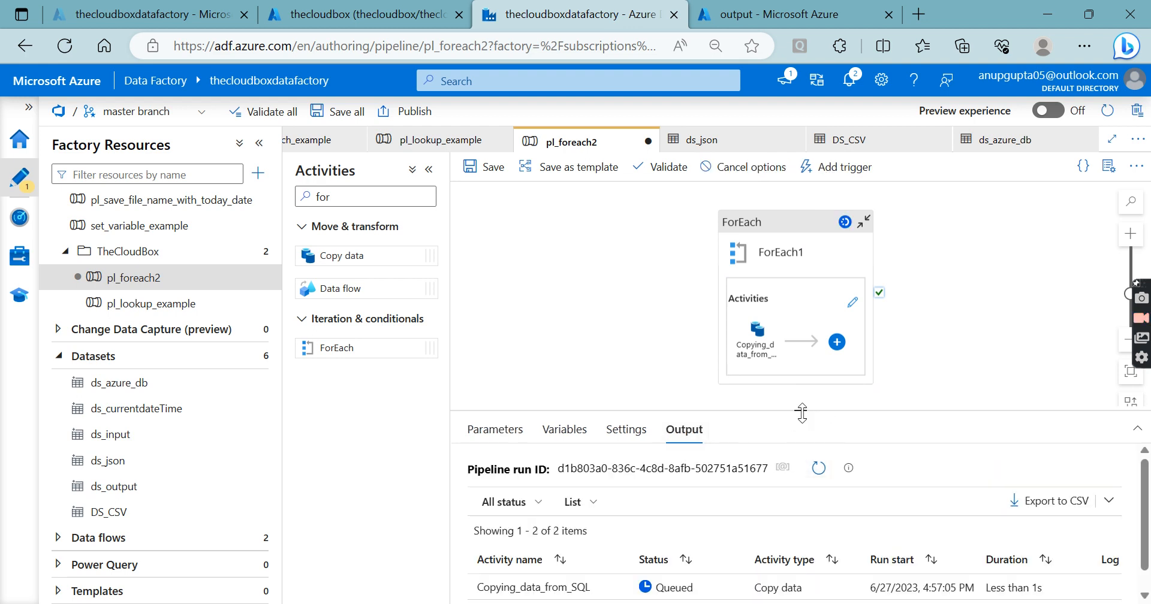
pyautogui.moveTo(801, 410); pyautogui.dragTo(800, 338)
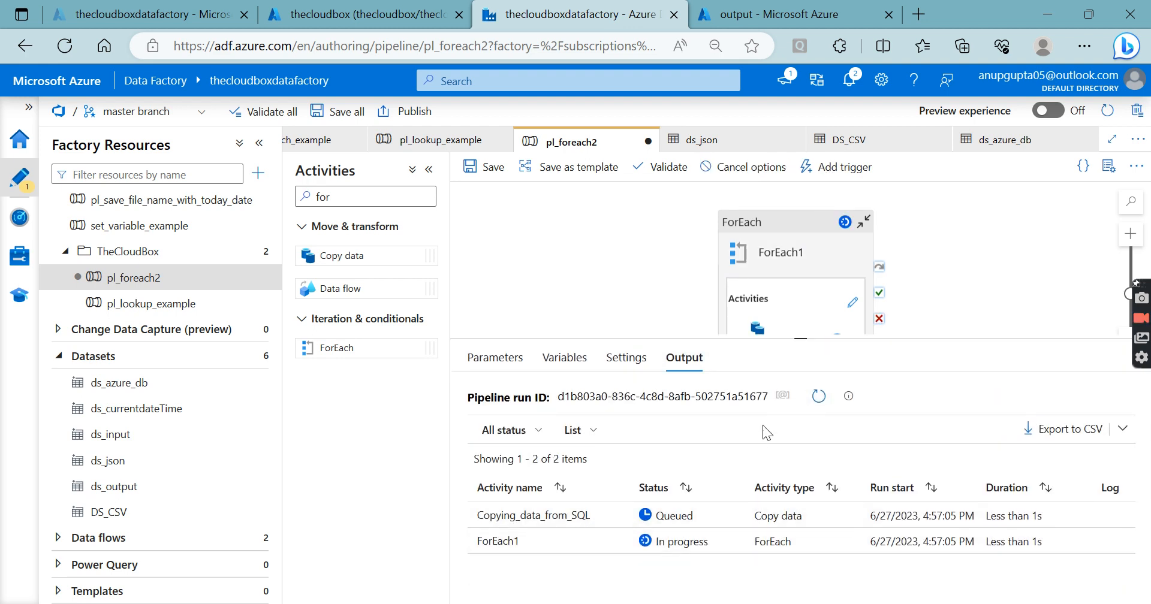
pyautogui.click(820, 397)
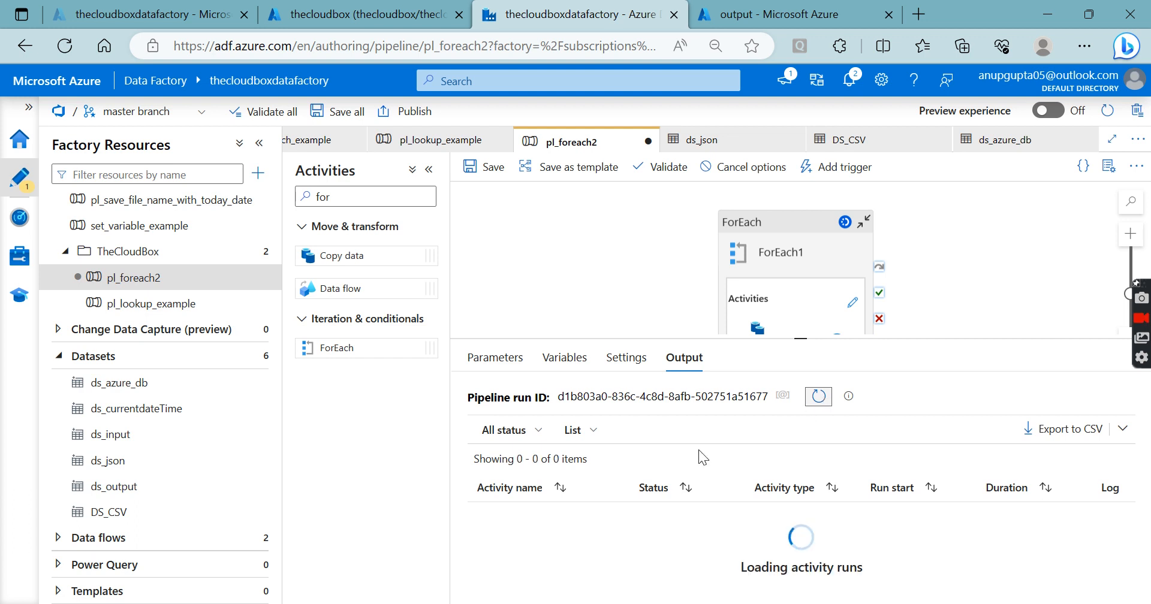
pyautogui.click(819, 397)
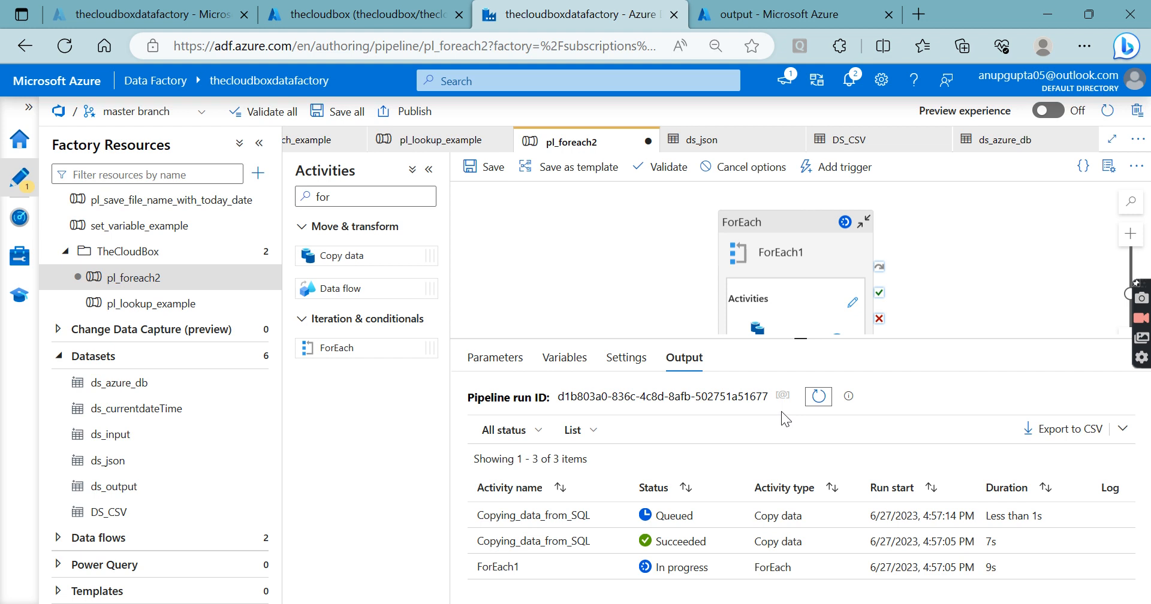
pyautogui.click(814, 396)
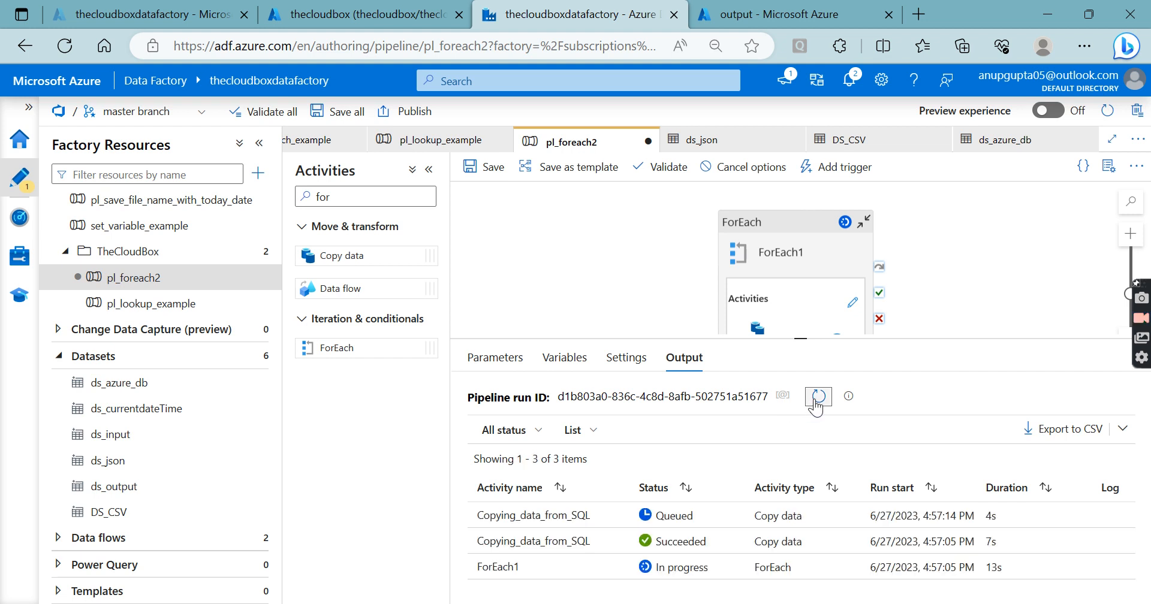
pyautogui.click(815, 398)
pyautogui.click(815, 398)
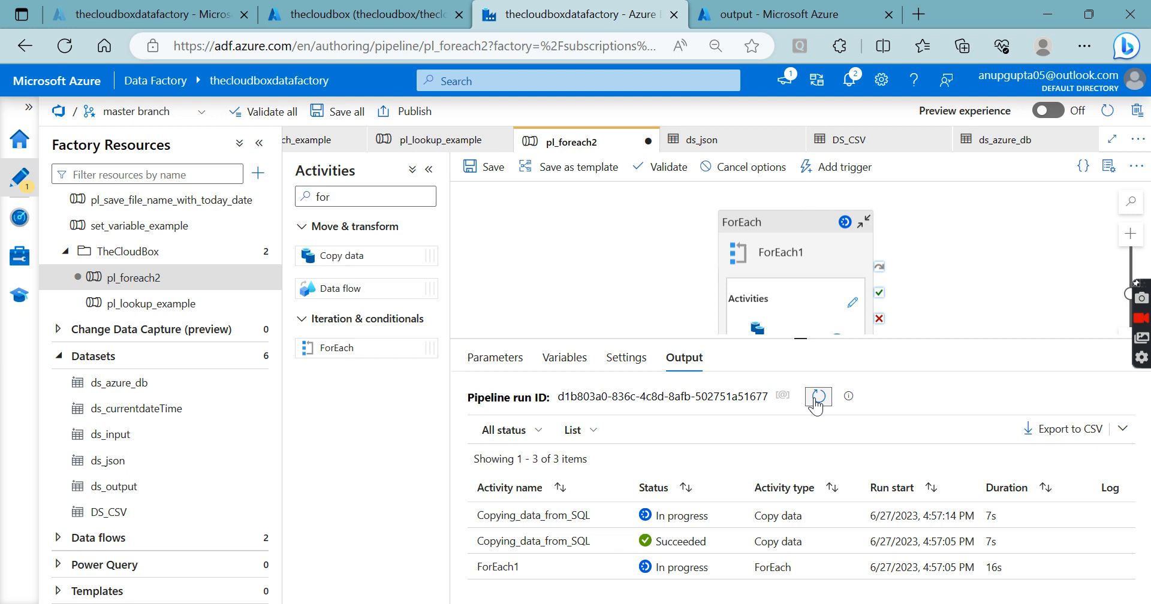
pyautogui.click(815, 398)
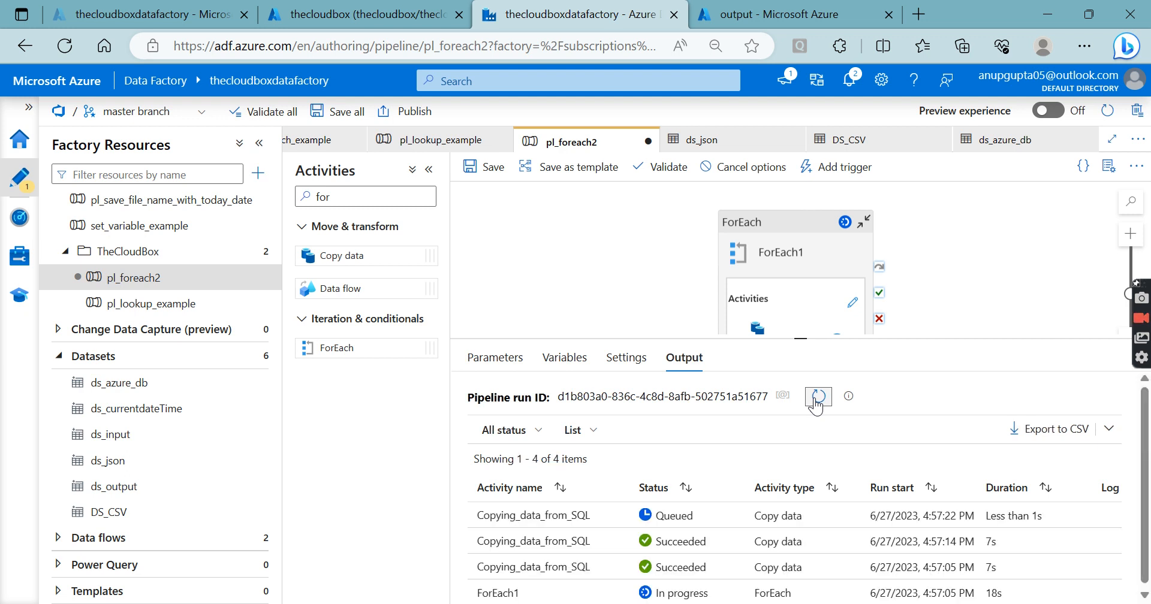
pyautogui.click(818, 400)
pyautogui.click(818, 401)
pyautogui.click(818, 398)
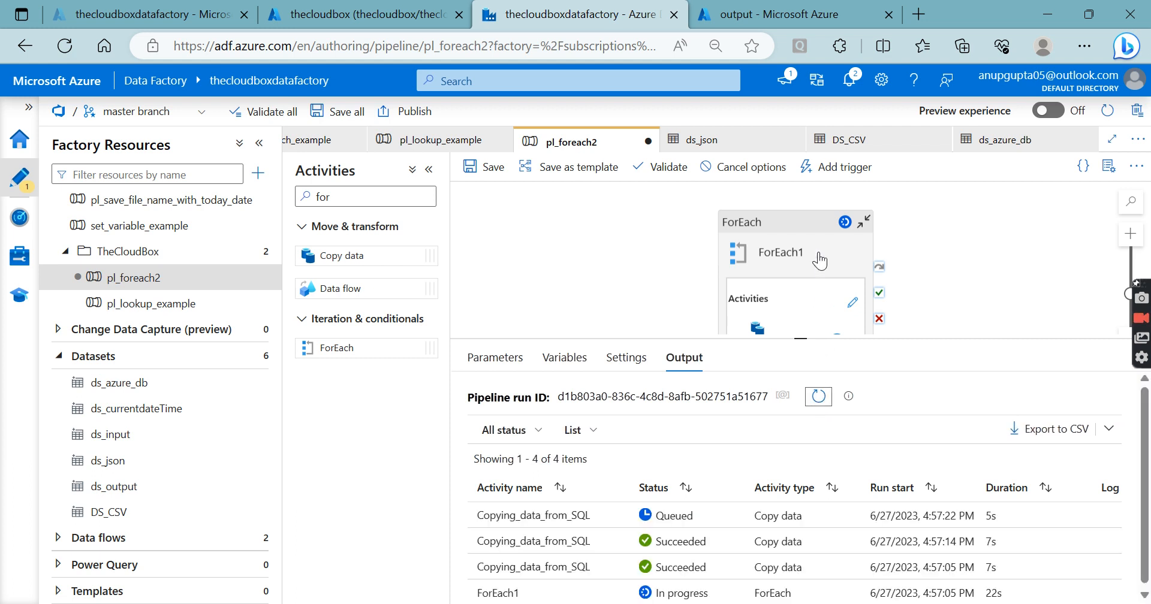
pyautogui.click(819, 401)
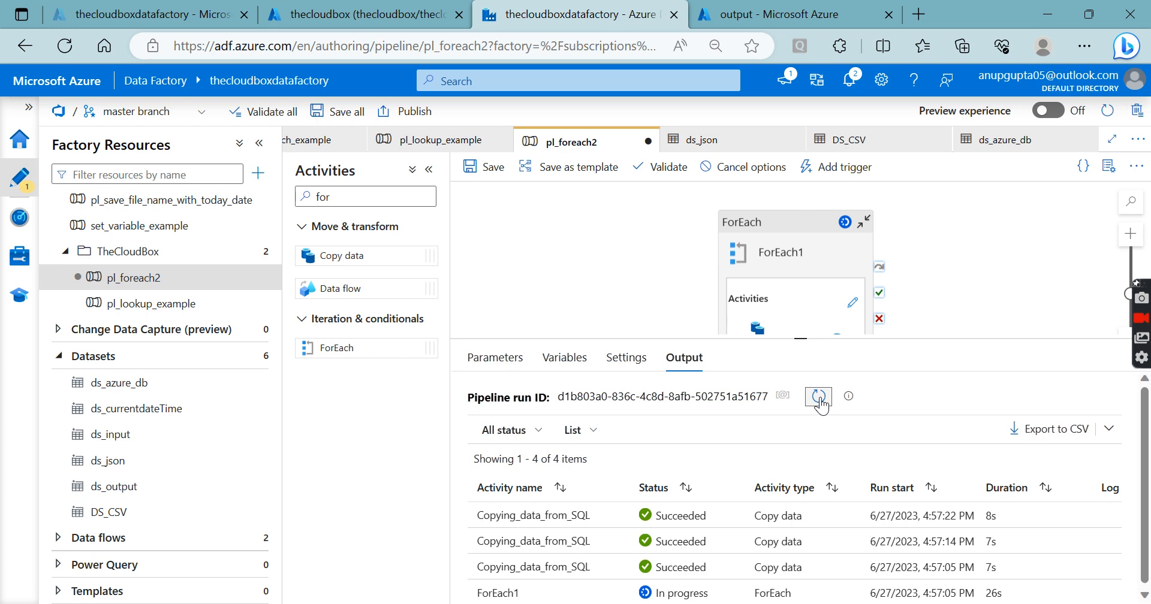
# Open the activities inside ForEach1 and review the sink settings of the Copying_data_from_SQL copy activity
pyautogui.moveTo(801, 339); pyautogui.dragTo(800, 421)
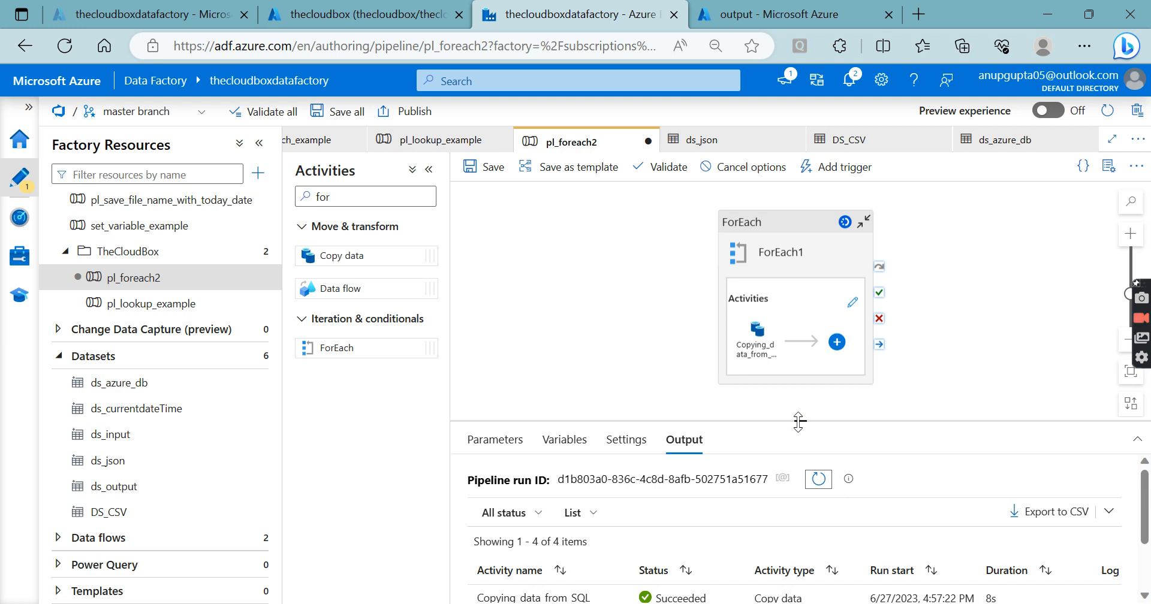
pyautogui.click(853, 304)
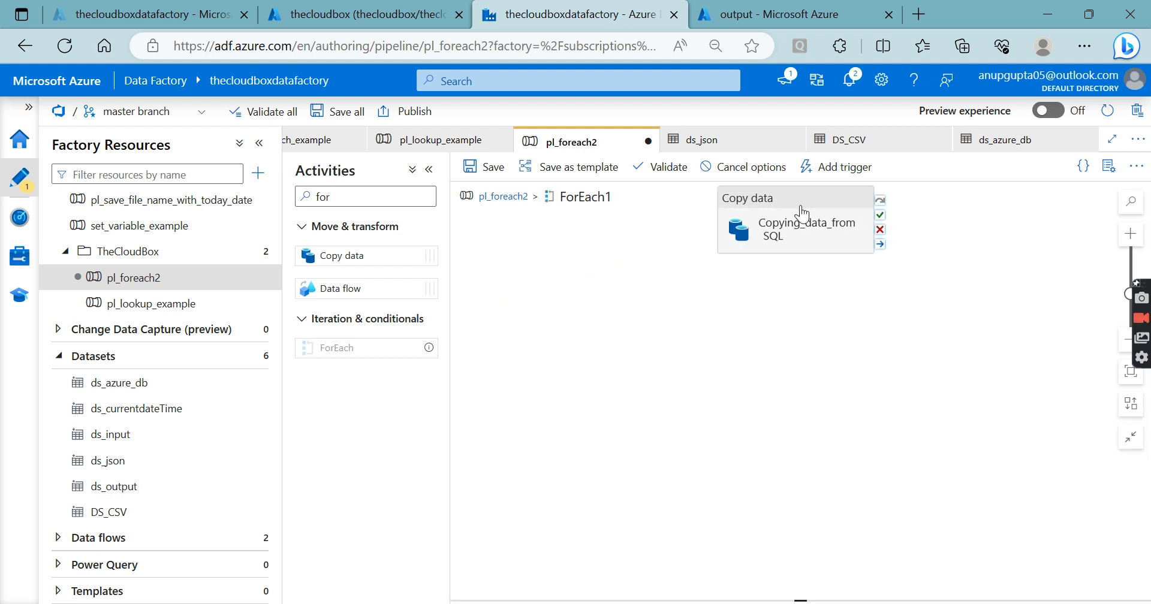
pyautogui.click(803, 210)
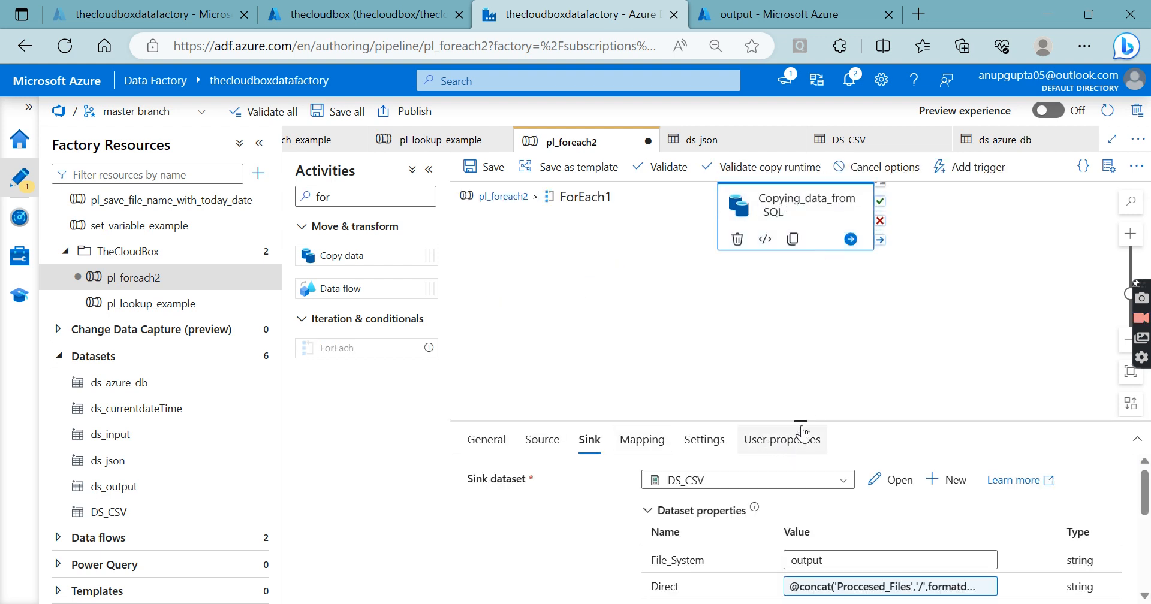
pyautogui.moveTo(801, 420); pyautogui.dragTo(801, 293)
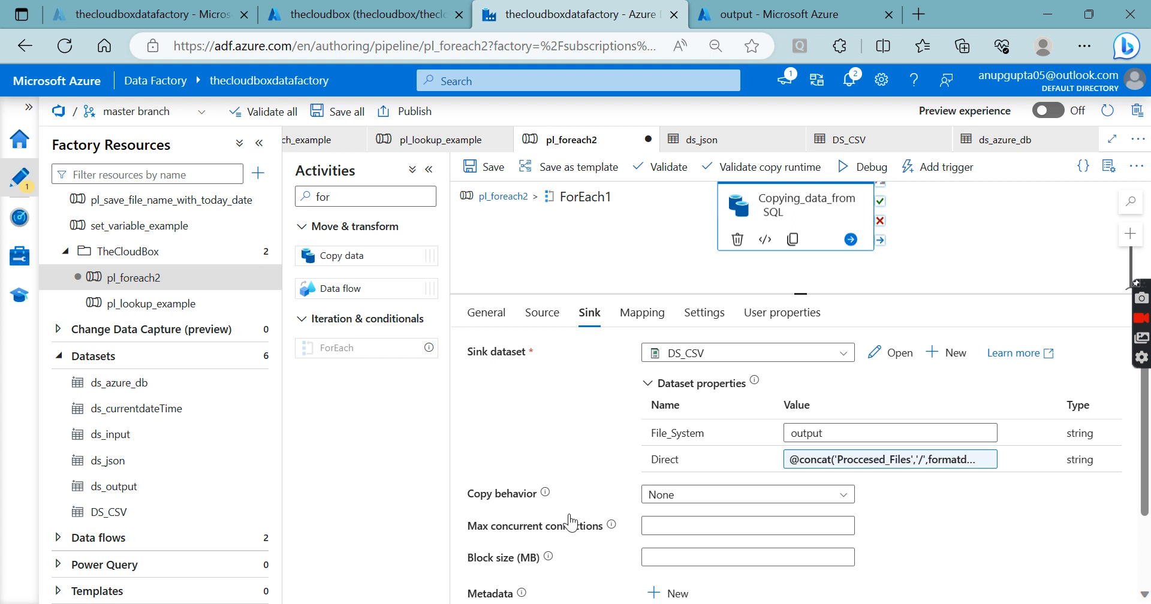
# Return to the pl_foreach2 canvas and review the Sequential and Items settings of the ForEach1 activity
pyautogui.click(499, 198)
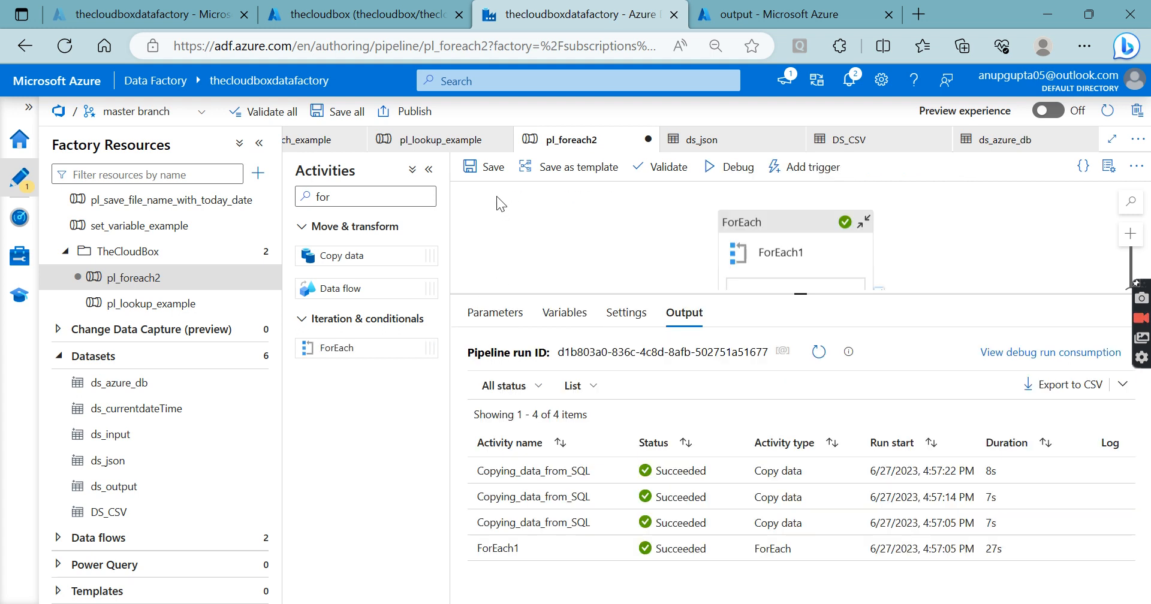
pyautogui.click(786, 247)
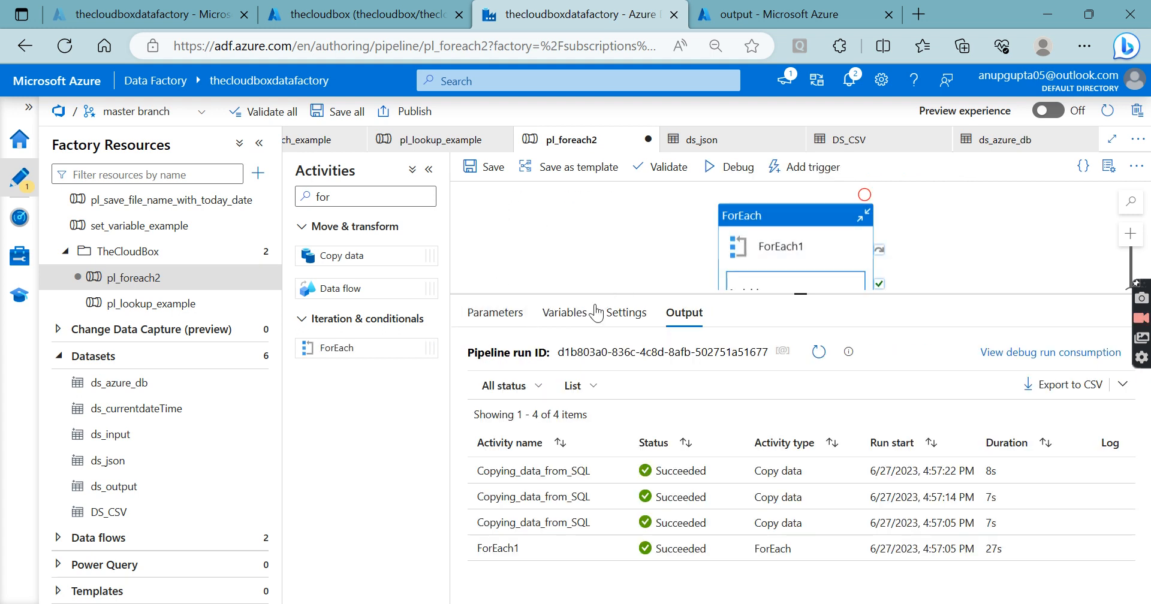
pyautogui.click(807, 247)
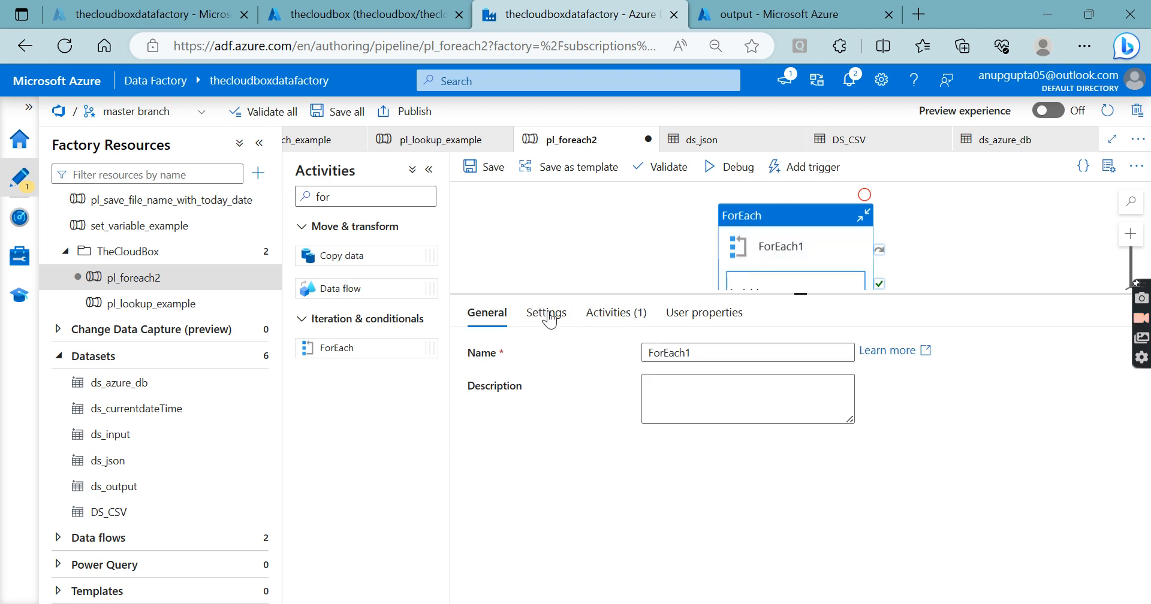
pyautogui.click(546, 314)
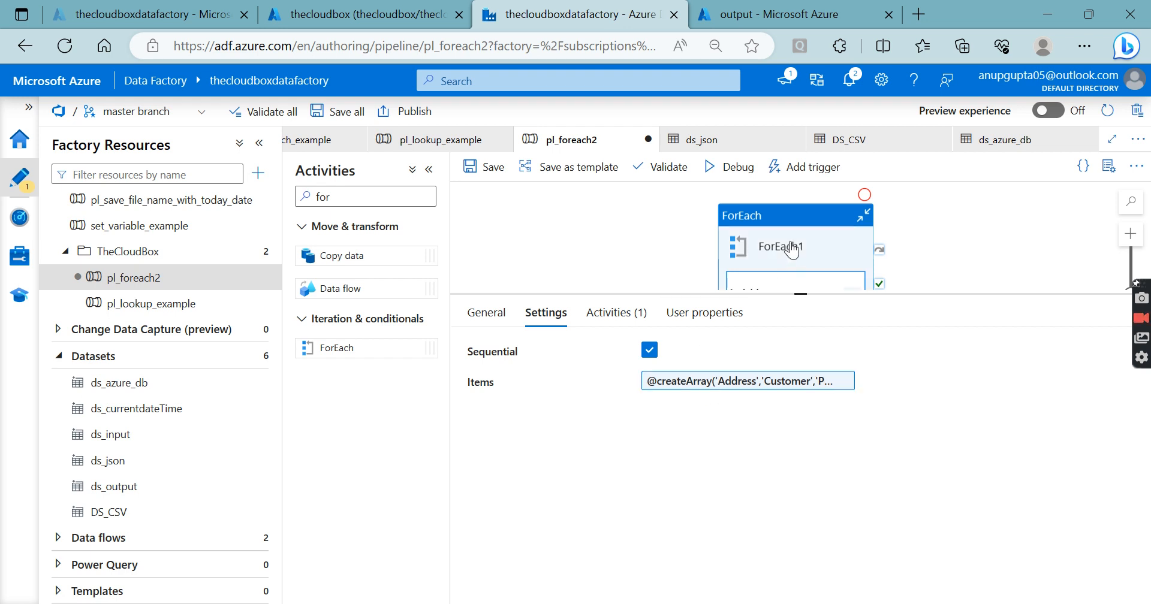
# Open the Copying_data_from_SQL activity inside ForEach1 and change its source dataset to DS_CSV
pyautogui.click(637, 322)
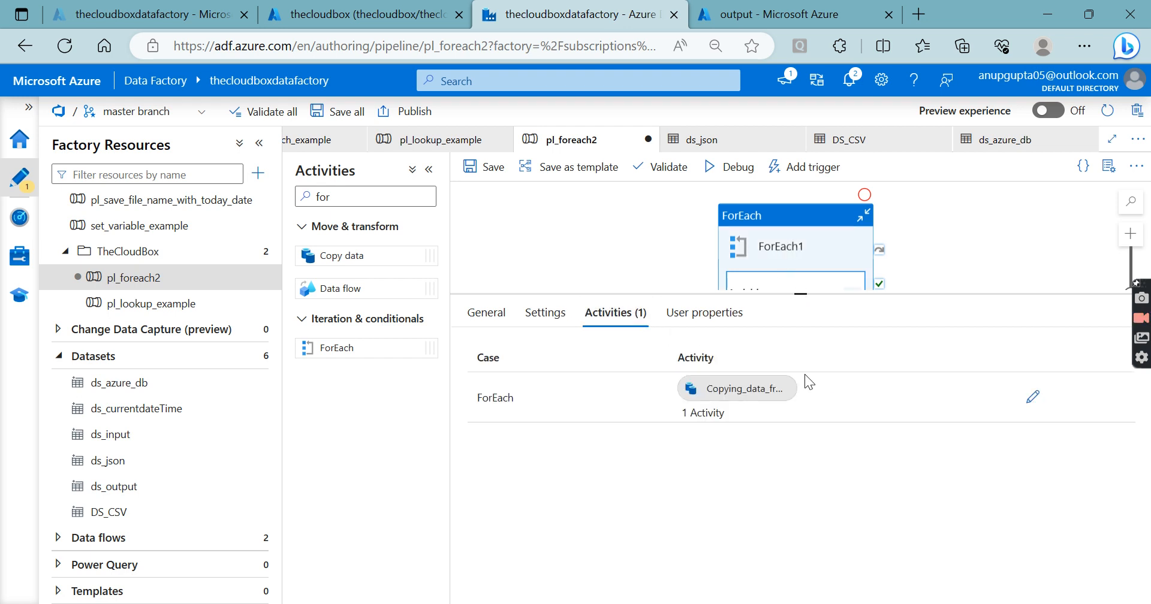
pyautogui.click(1033, 398)
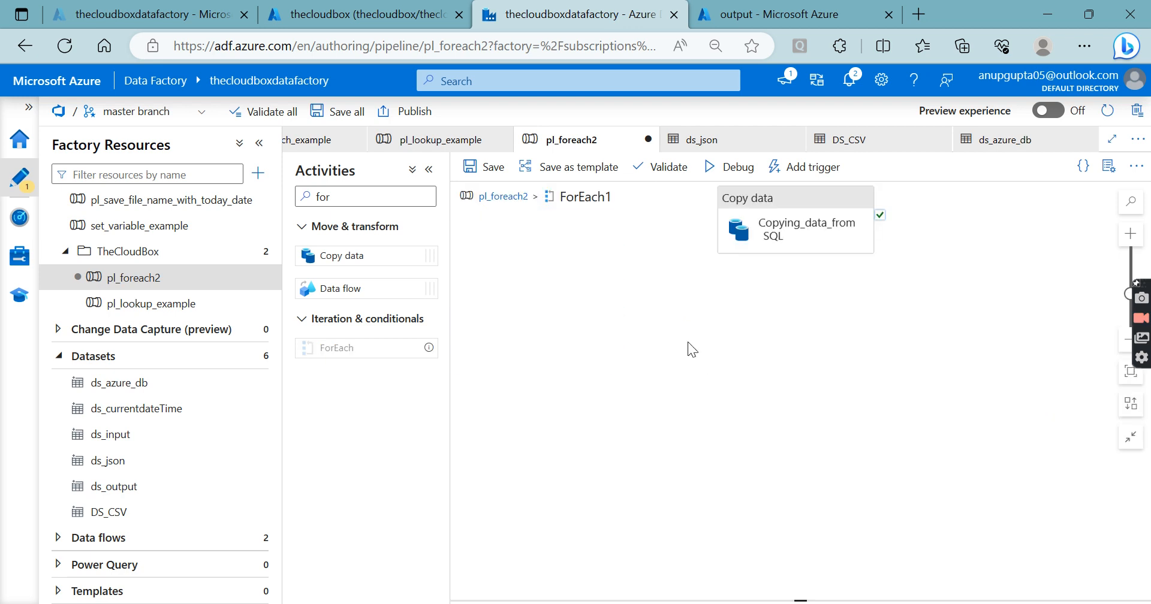
pyautogui.click(782, 227)
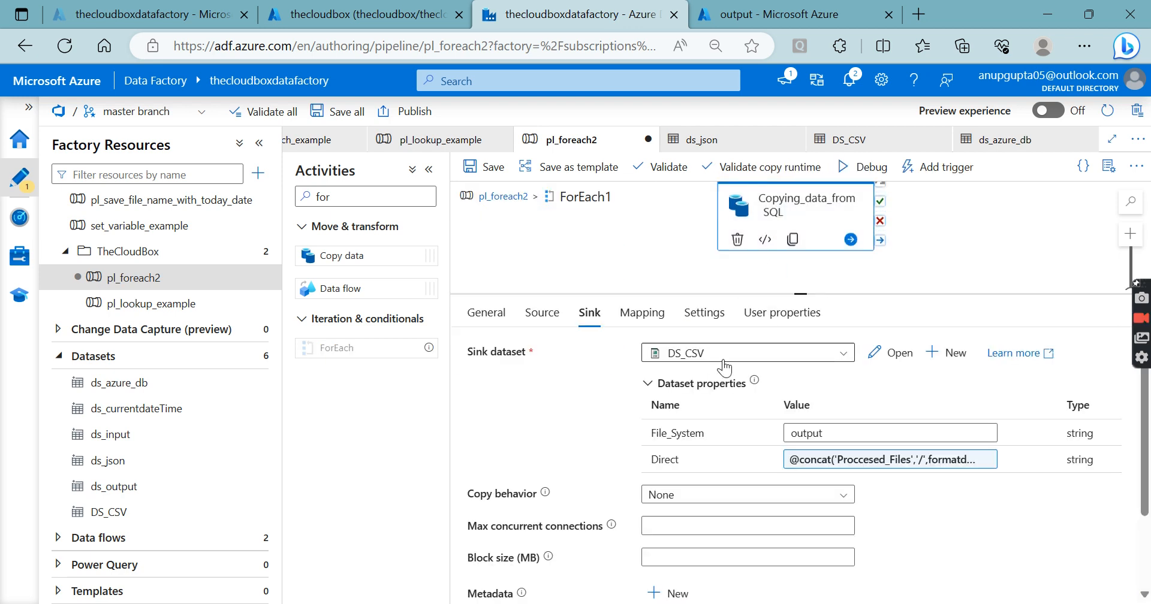
pyautogui.click(542, 312)
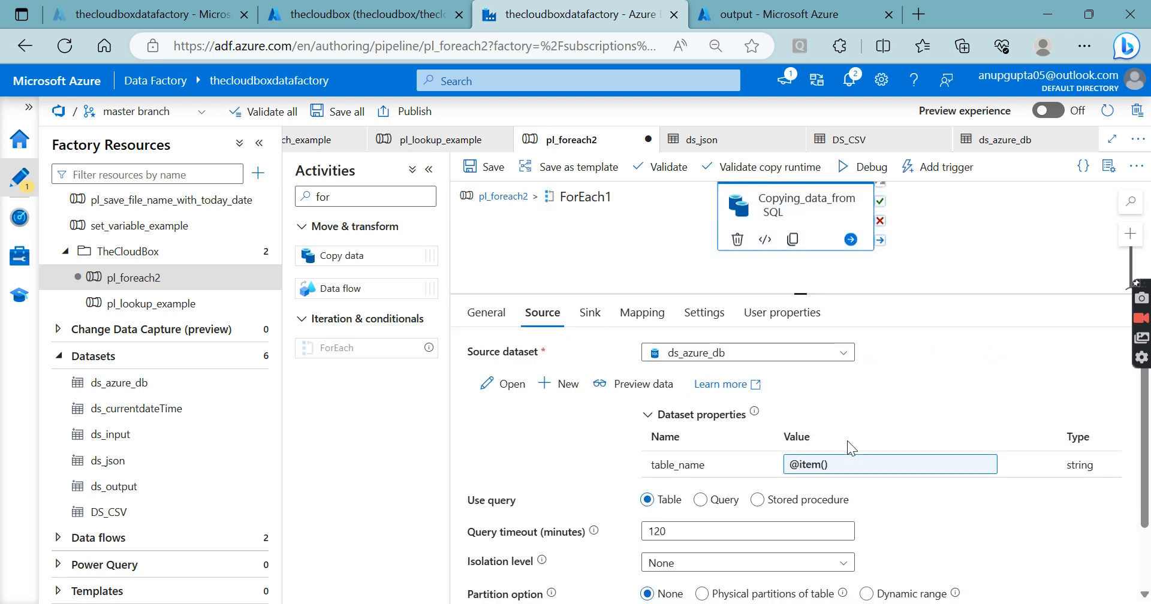
pyautogui.click(697, 356)
pyautogui.click(693, 453)
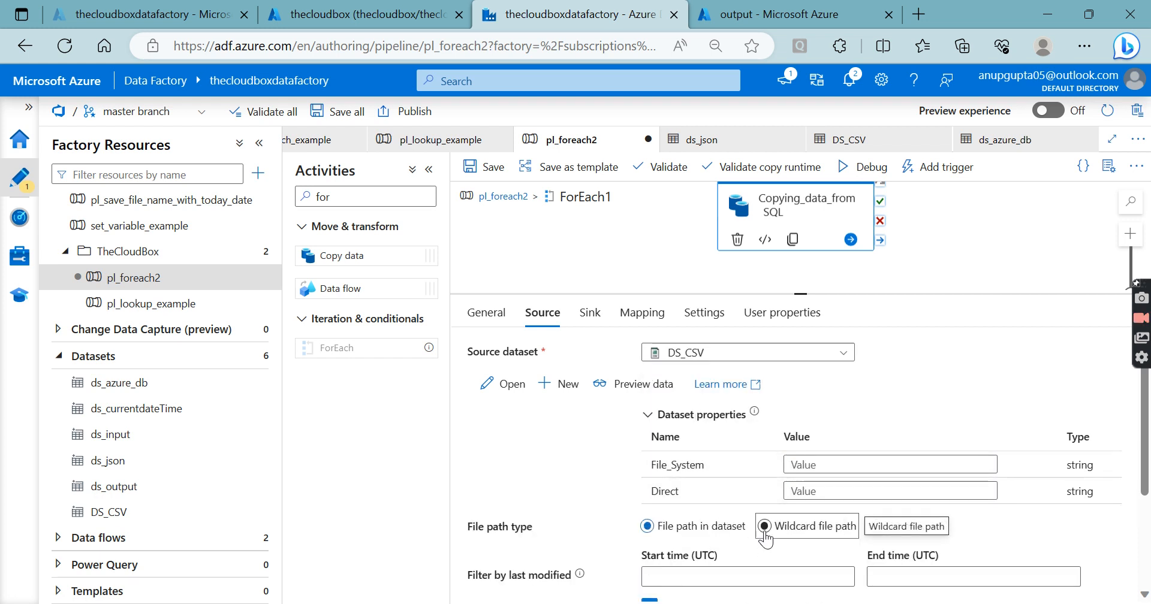
# Set the file path type of the DS_CSV source to Wildcard file path
pyautogui.click(764, 527)
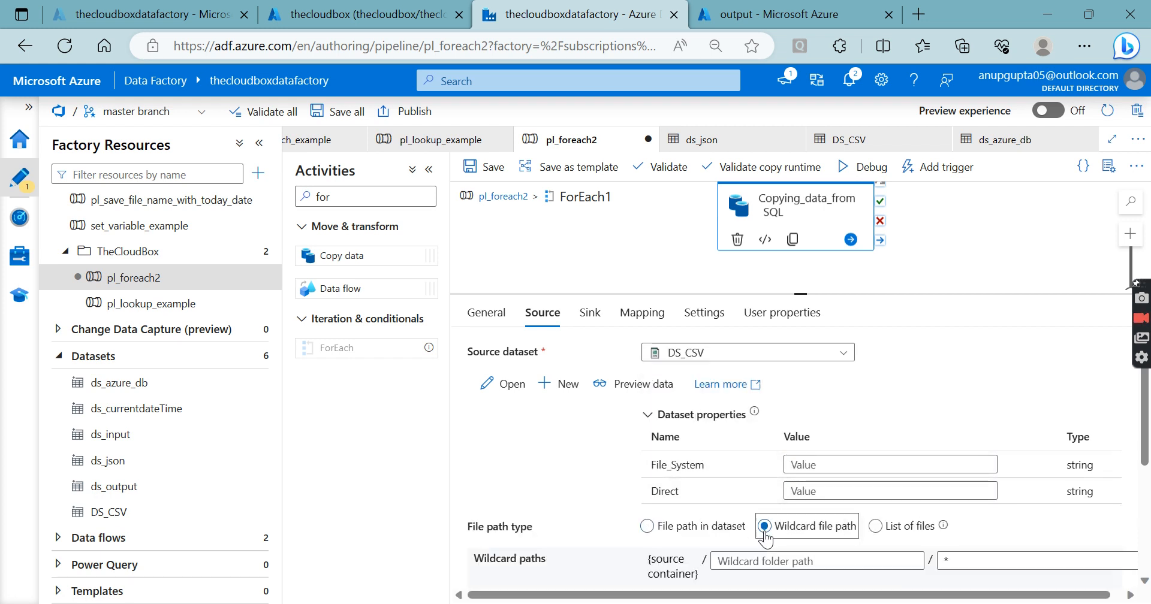
pyautogui.click(833, 462)
pyautogui.click(803, 502)
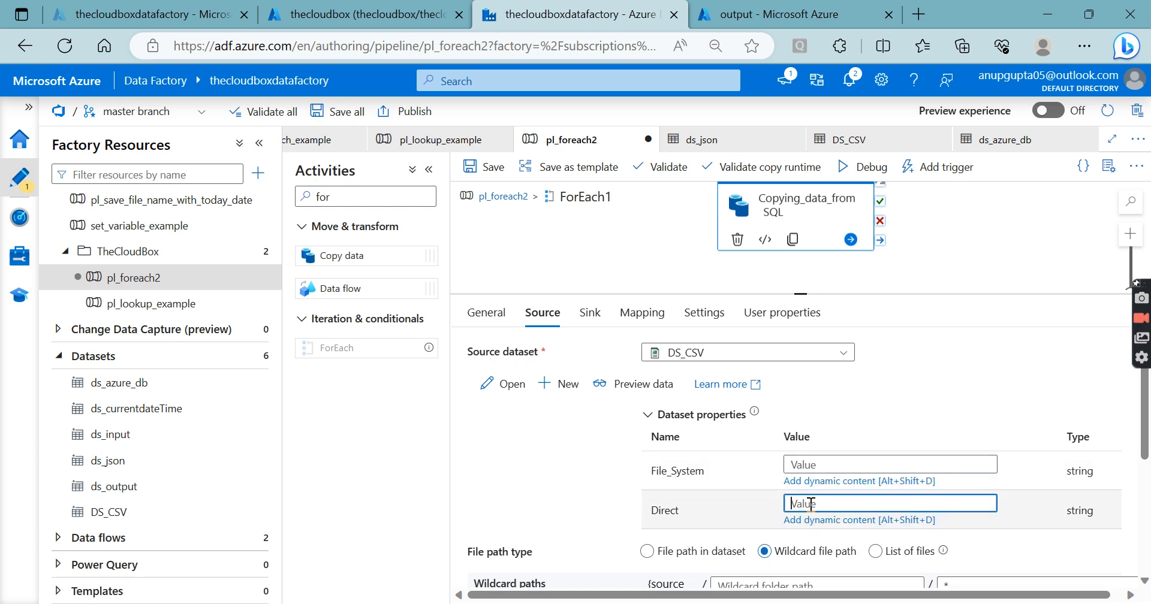
pyautogui.scroll(-3, 798, 528)
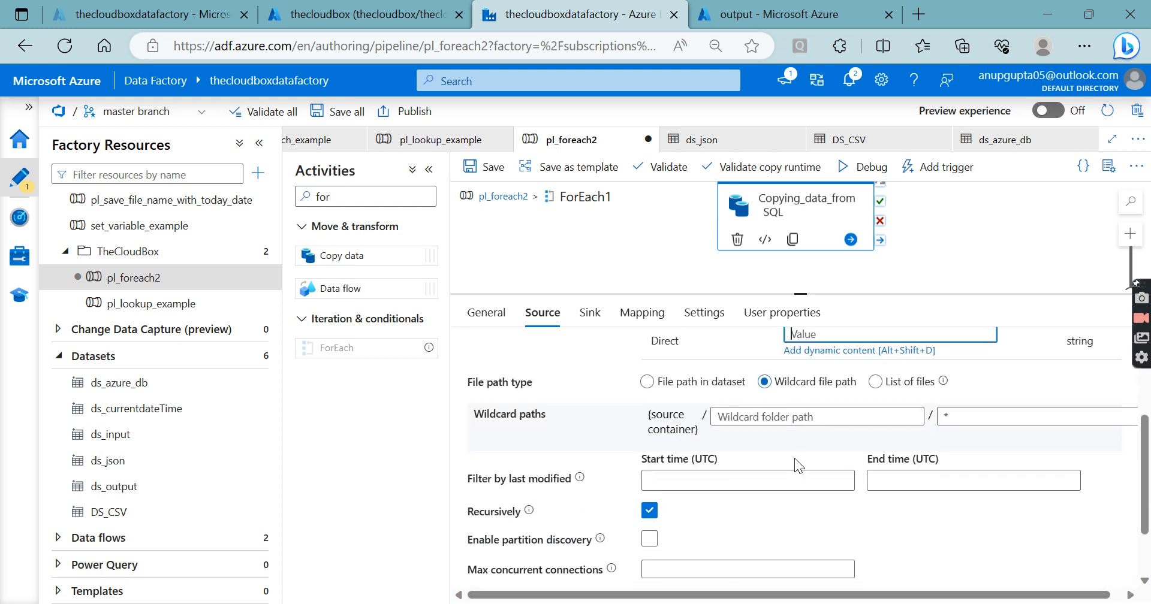
pyautogui.click(988, 424)
pyautogui.press('BackSpace')
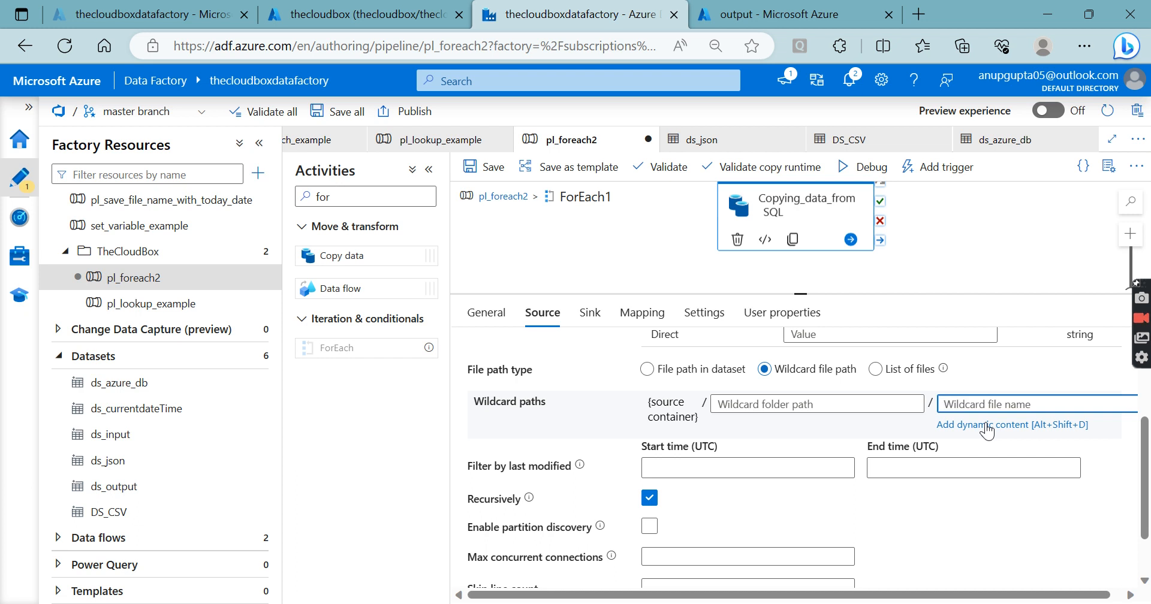
pyautogui.click(986, 425)
pyautogui.click(741, 449)
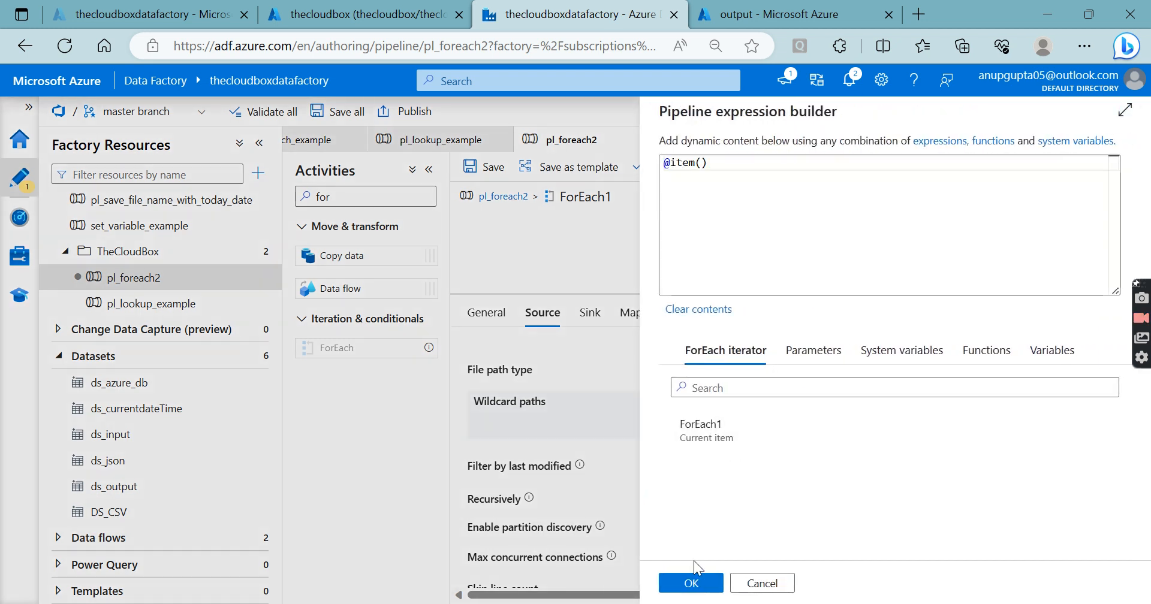
pyautogui.click(691, 583)
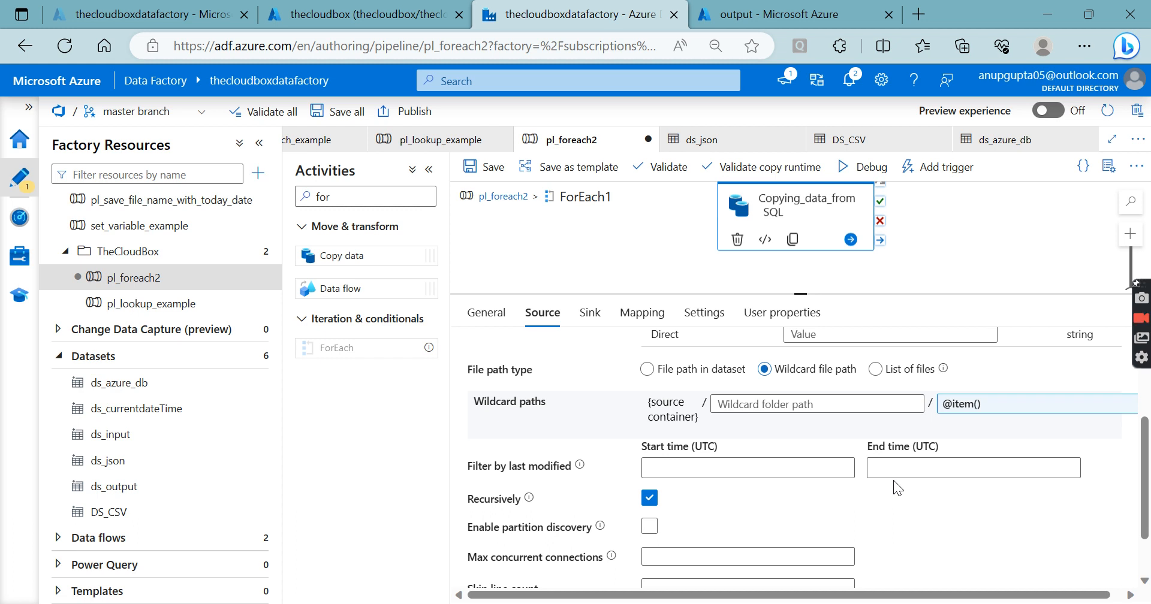
pyautogui.scroll(3, 893, 480)
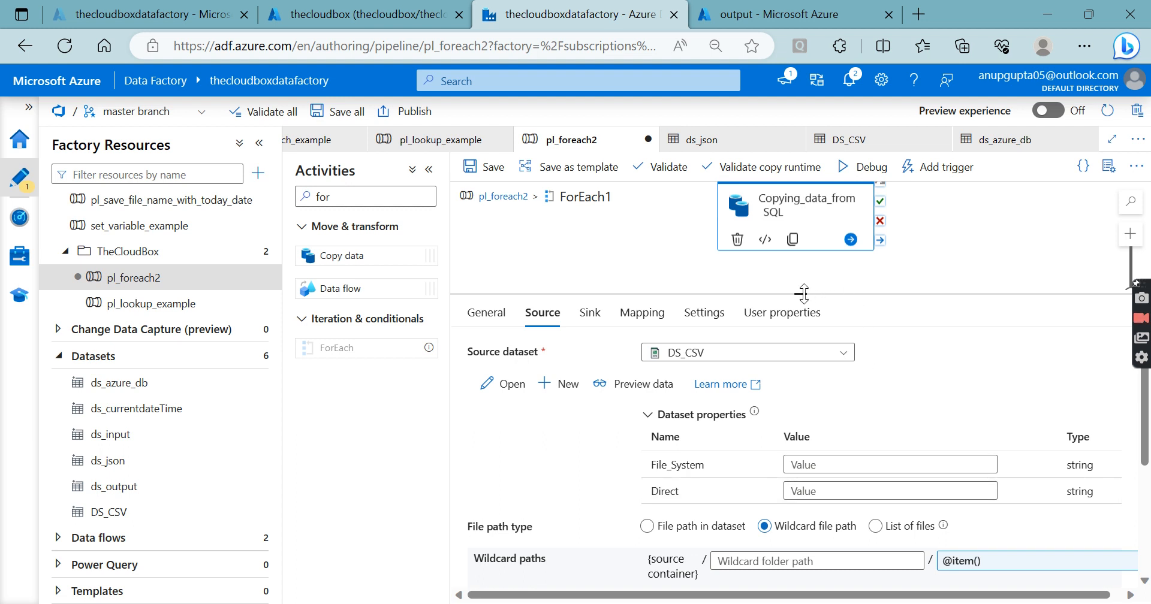
pyautogui.moveTo(803, 294); pyautogui.dragTo(800, 361)
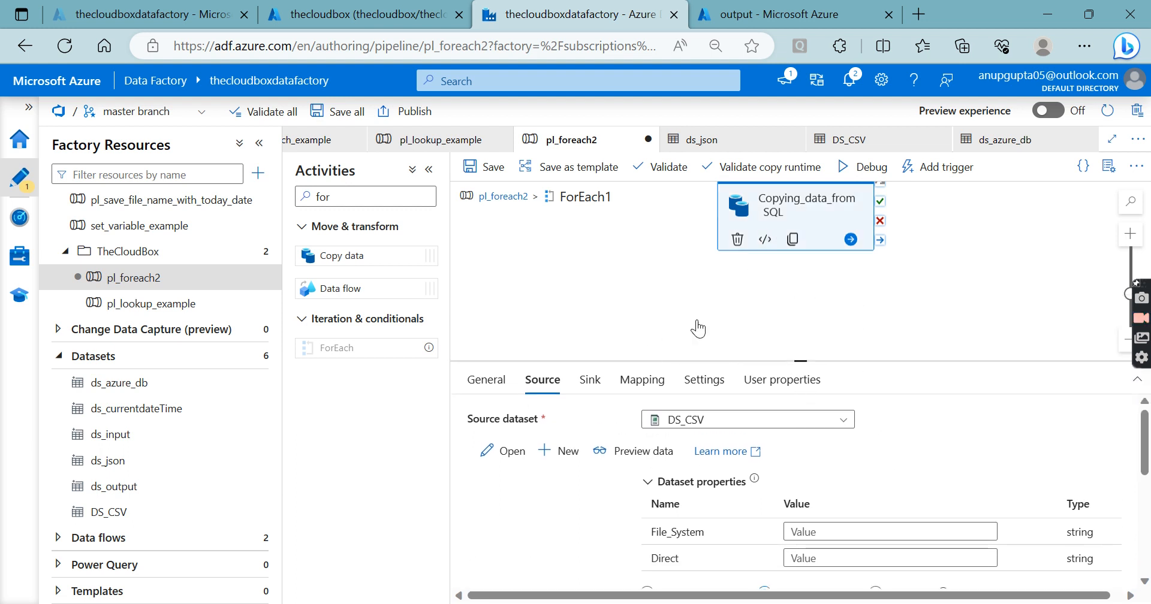